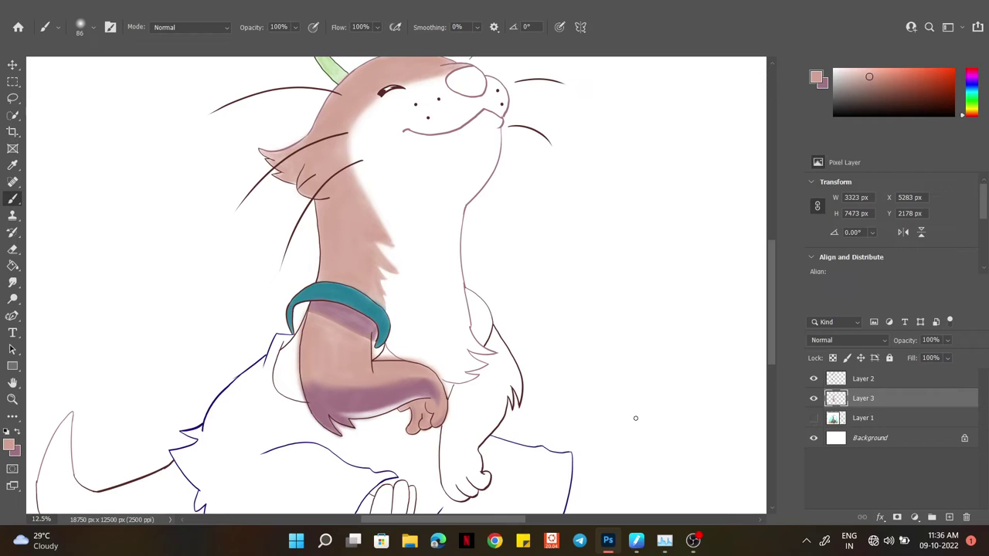
# Step: Toggle the coloured reference scene on and off to compare, leaving it hidden
pyautogui.scroll(-1, 346, 200)
pyautogui.scroll(2, 346, 200)
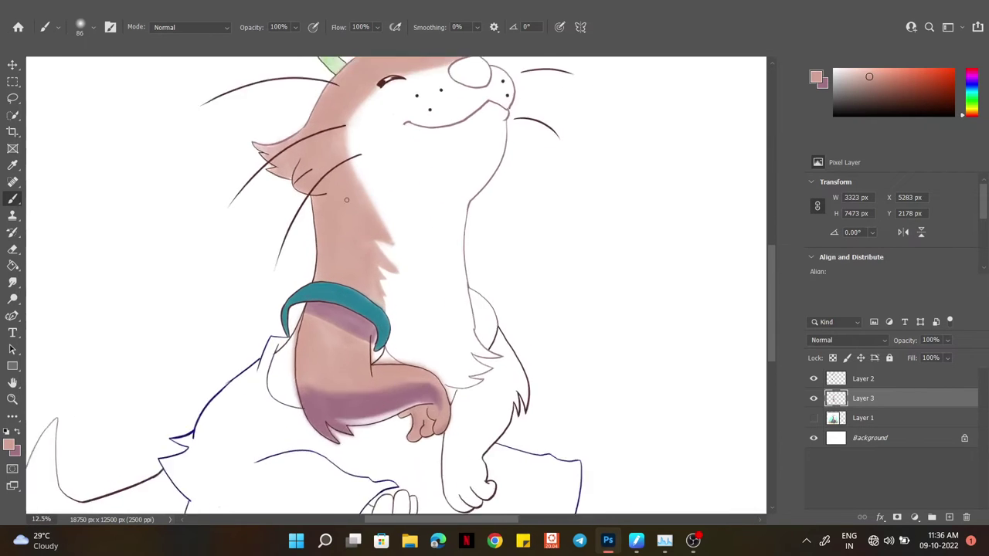
pyautogui.scroll(1, 346, 200)
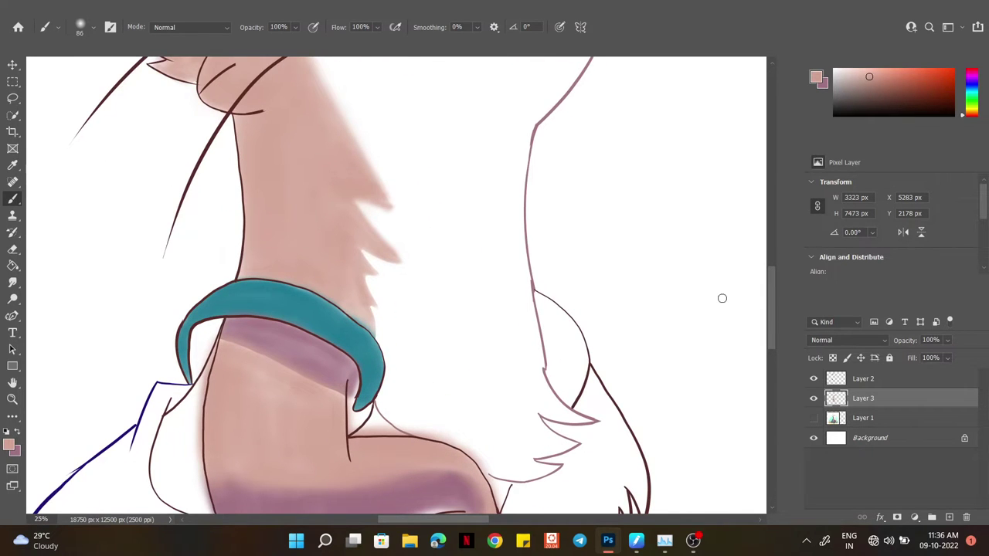
pyautogui.moveTo(769, 286); pyautogui.dragTo(769, 332)
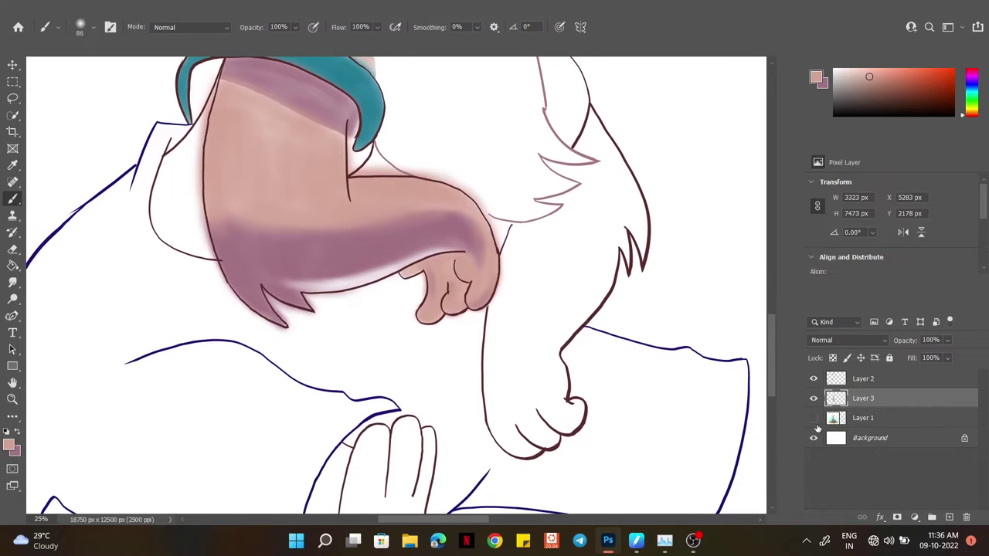
pyautogui.click(814, 418)
pyautogui.click(814, 418)
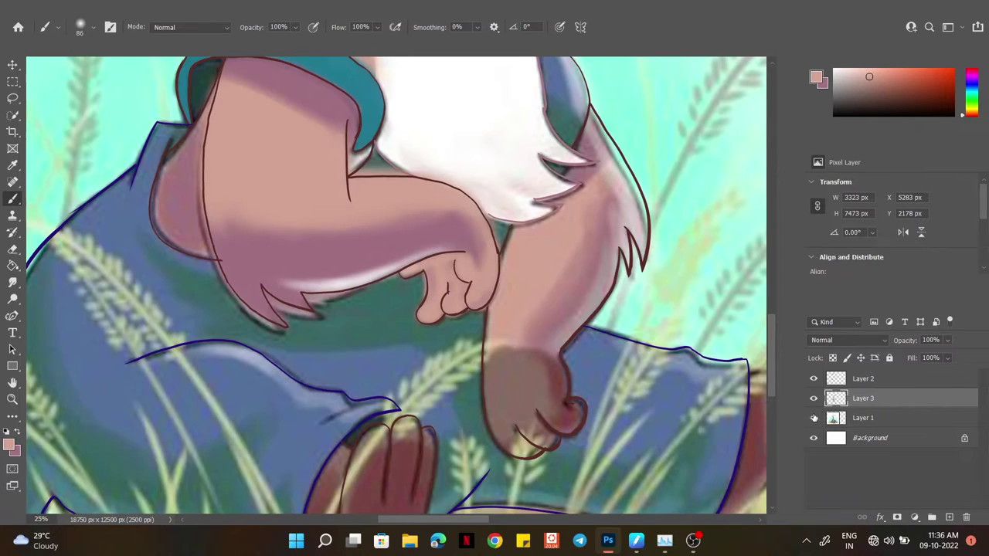
pyautogui.click(814, 418)
# Step: Select the line art layer and toggle it and the colour layer to check the colour
pyautogui.click(863, 380)
pyautogui.click(813, 378)
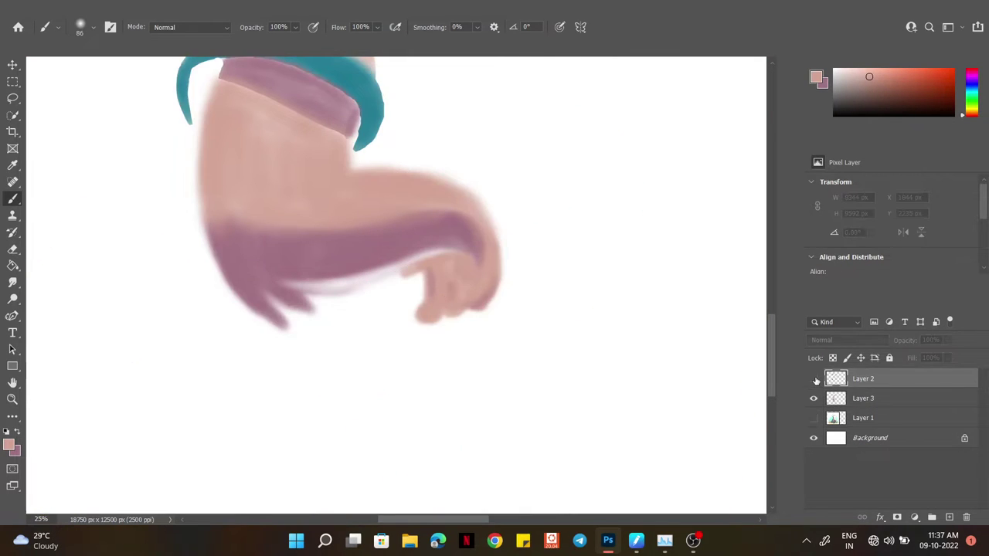
pyautogui.click(813, 378)
pyautogui.click(814, 379)
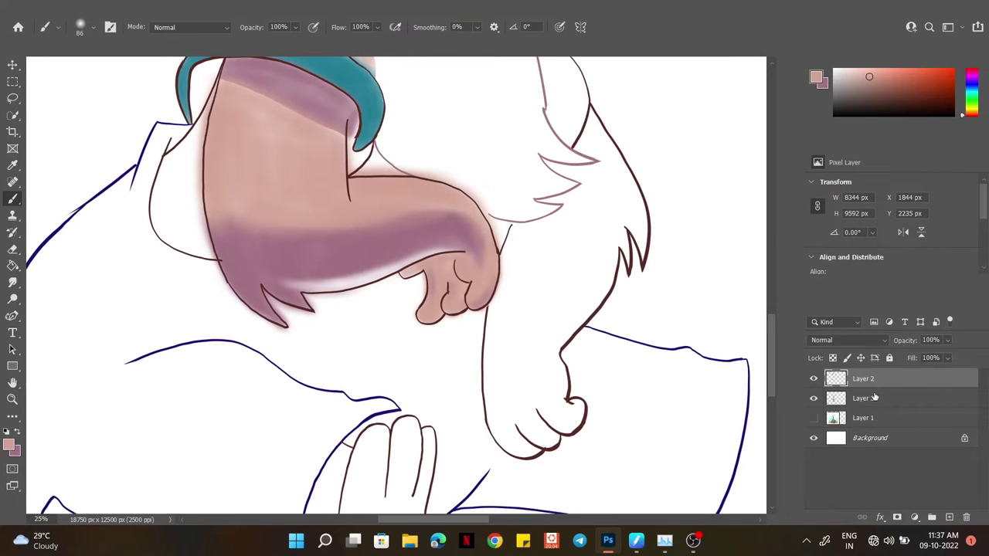
pyautogui.moveTo(873, 398); pyautogui.dragTo(875, 379)
pyautogui.click(815, 398)
# Step: Test a faint pink brush stroke beside the hand, then undo it
pyautogui.click(92, 29)
pyautogui.click(94, 31)
pyautogui.click(609, 540)
pyautogui.click(610, 541)
pyautogui.rightClick(610, 539)
pyautogui.moveTo(547, 248); pyautogui.dragTo(512, 343)
pyautogui.hotkey('ctrl', 'z')
# Step: Choose the regular Brush tool at 228 px with the Soft Round Pressure Opacity preset
pyautogui.rightClick(17, 201)
pyautogui.click(46, 195)
pyautogui.click(79, 28)
pyautogui.click(12, 9)
pyautogui.click(92, 27)
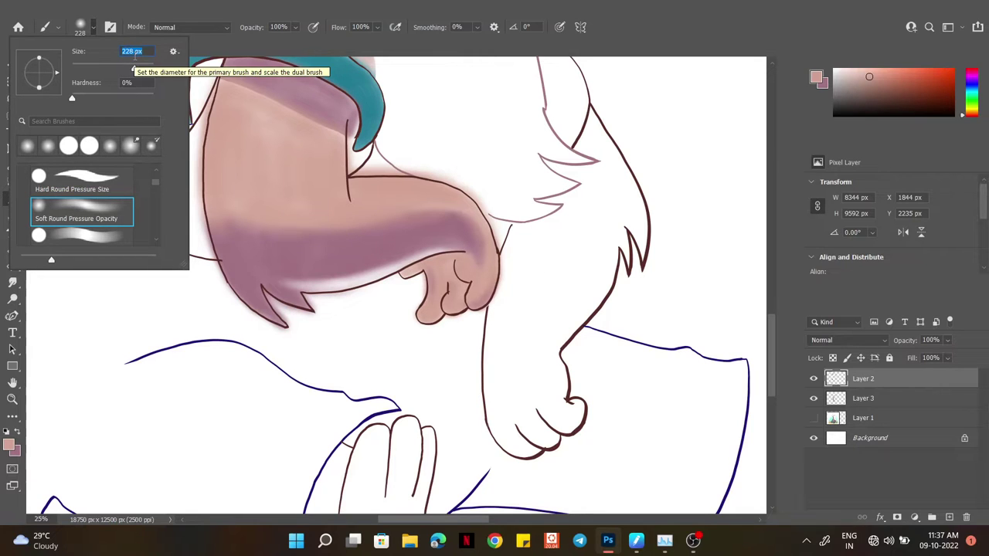
pyautogui.click(538, 247)
# Step: Try pale pink strokes beside the hand, undo them, and zoom to 50% on the arm
pyautogui.moveTo(538, 247)
pyautogui.mouseDown()
pyautogui.moveTo(524, 234)
pyautogui.moveTo(514, 256)
pyautogui.mouseUp()
pyautogui.moveTo(475, 286); pyautogui.dragTo(464, 332)
pyautogui.moveTo(409, 278); pyautogui.dragTo(401, 386)
pyautogui.moveTo(363, 286); pyautogui.dragTo(355, 402)
pyautogui.moveTo(309, 440)
pyautogui.mouseDown()
pyautogui.moveTo(319, 318)
pyautogui.moveTo(369, 429)
pyautogui.mouseUp()
pyautogui.hotkey('ctrl', 'z')
pyautogui.hotkey('ctrl', 'z')
pyautogui.hotkey('ctrl', 'z')
pyautogui.hotkey('ctrl', 'z')
pyautogui.hotkey('ctrl', 'z')
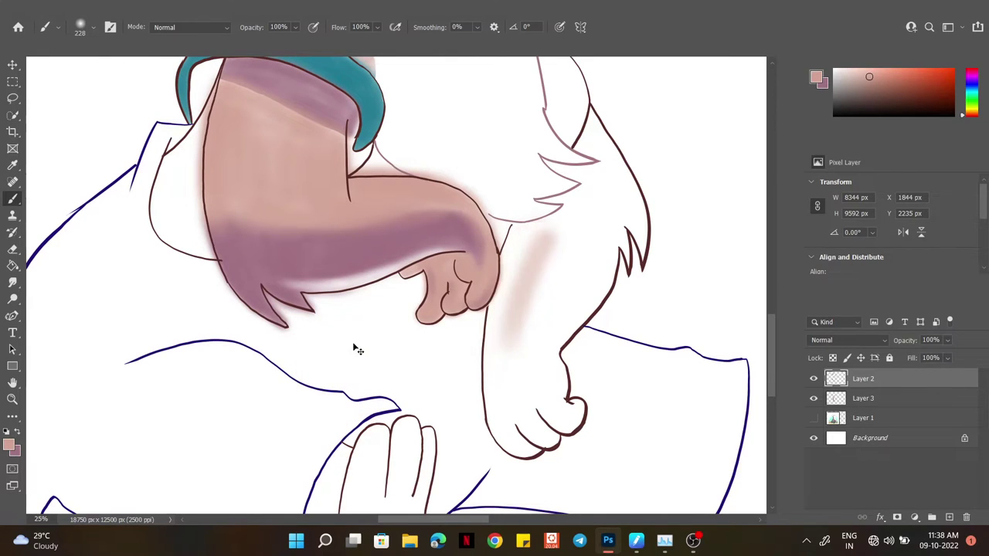
pyautogui.hotkey('ctrl', 'z')
pyautogui.hotkey('ctrl', 'z')
pyautogui.hotkey('ctrl', '+')
pyautogui.hotkey('ctrl', '+')
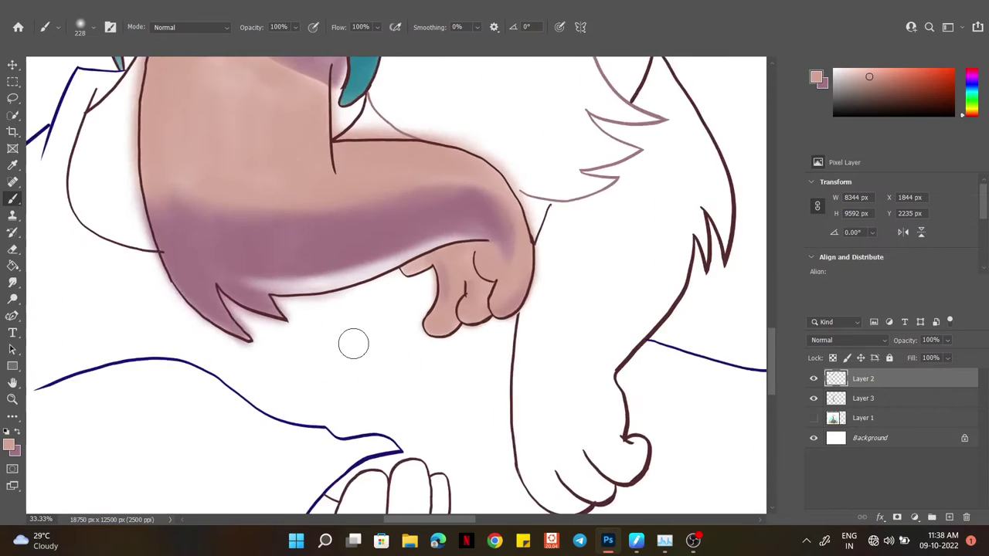
pyautogui.hscroll(5, 581, 420)
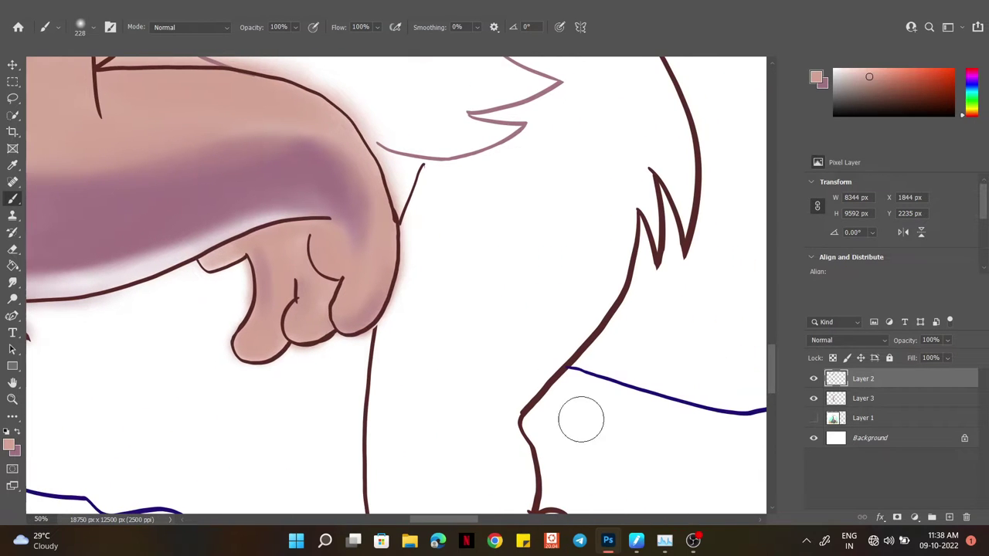
# Step: On Layer 3, paint soft pink skin over the lower arm and fist
pyautogui.click(856, 398)
pyautogui.moveTo(421, 172); pyautogui.dragTo(393, 425)
pyautogui.moveTo(393, 316)
pyautogui.mouseDown()
pyautogui.moveTo(472, 254)
pyautogui.moveTo(457, 258)
pyautogui.moveTo(404, 229)
pyautogui.moveTo(562, 169)
pyautogui.moveTo(402, 448)
pyautogui.moveTo(418, 355)
pyautogui.mouseUp()
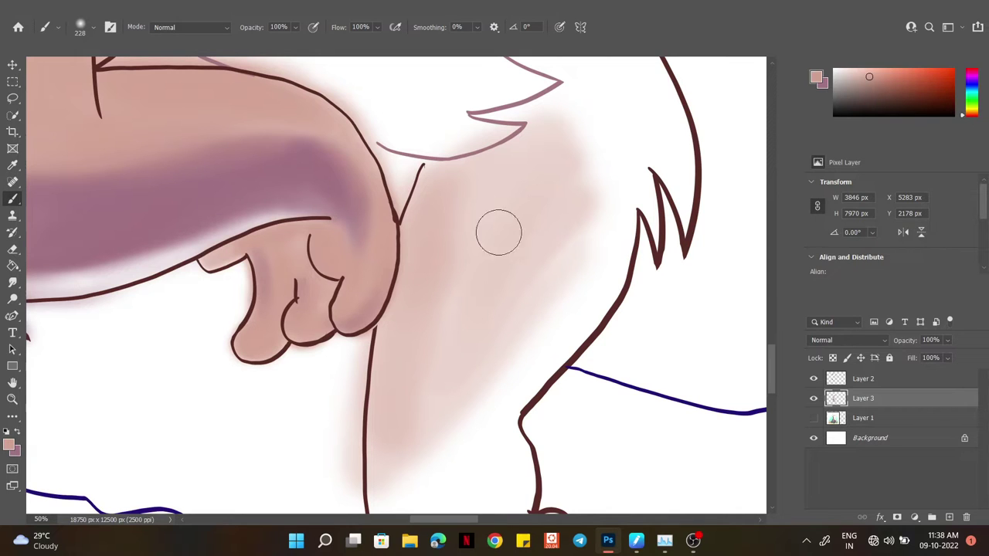
pyautogui.moveTo(773, 361); pyautogui.dragTo(773, 374)
pyautogui.moveTo(407, 315)
pyautogui.mouseDown()
pyautogui.moveTo(415, 456)
pyautogui.moveTo(426, 407)
pyautogui.moveTo(419, 330)
pyautogui.moveTo(484, 418)
pyautogui.moveTo(420, 453)
pyautogui.moveTo(518, 444)
pyautogui.mouseUp()
pyautogui.moveTo(379, 221); pyautogui.dragTo(386, 418)
# Step: Resize the brush and paint pink shading over the chest fur
pyautogui.click(94, 27)
pyautogui.press('Return')
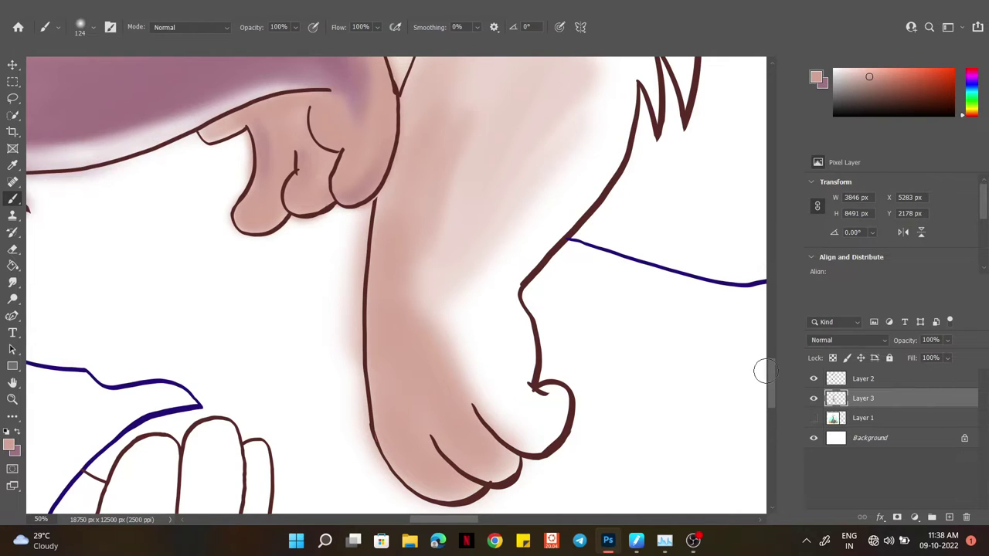
pyautogui.scroll(5, 757, 360)
pyautogui.moveTo(562, 119)
pyautogui.mouseDown()
pyautogui.moveTo(620, 192)
pyautogui.moveTo(643, 143)
pyautogui.moveTo(653, 232)
pyautogui.mouseUp()
pyautogui.click(94, 27)
pyautogui.press('Return')
pyautogui.moveTo(510, 263)
pyautogui.mouseDown()
pyautogui.moveTo(497, 408)
pyautogui.moveTo(426, 298)
pyautogui.moveTo(552, 154)
pyautogui.moveTo(634, 401)
pyautogui.mouseUp()
pyautogui.scroll(-5, 770, 316)
pyautogui.moveTo(482, 239)
pyautogui.mouseDown()
pyautogui.moveTo(441, 393)
pyautogui.moveTo(477, 382)
pyautogui.moveTo(523, 388)
pyautogui.moveTo(424, 289)
pyautogui.mouseUp()
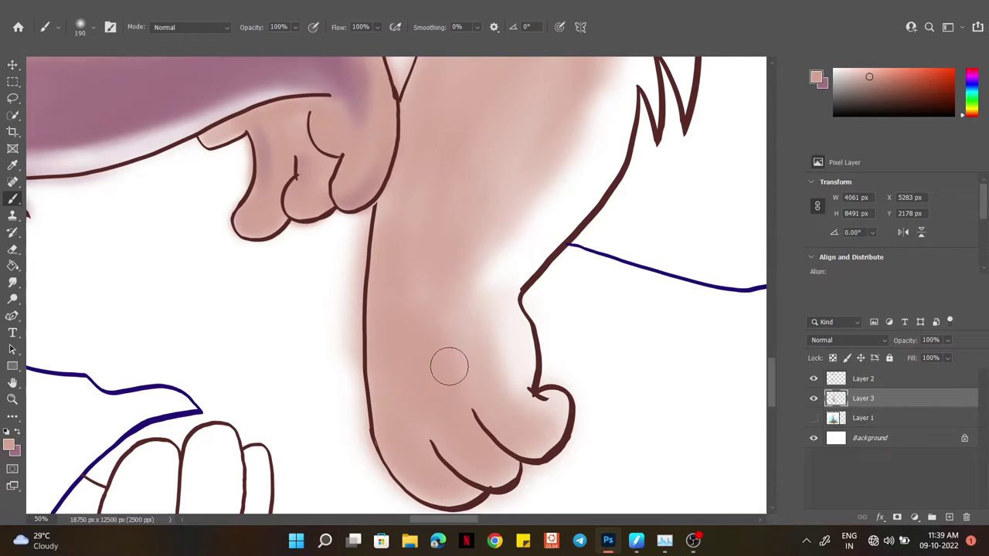
pyautogui.scroll(7, 570, 353)
pyautogui.moveTo(530, 289)
pyautogui.mouseDown()
pyautogui.moveTo(580, 183)
pyautogui.moveTo(657, 263)
pyautogui.moveTo(520, 410)
pyautogui.moveTo(657, 247)
pyautogui.moveTo(669, 194)
pyautogui.mouseUp()
pyautogui.scroll(-3, 657, 309)
# Step: Pick mauve, shrink the brush to 102 px, and shade the fur edge
pyautogui.click(17, 431)
pyautogui.click(85, 27)
pyautogui.moveTo(637, 244); pyautogui.dragTo(680, 301)
pyautogui.scroll(-3, 656, 309)
pyautogui.moveTo(556, 239)
pyautogui.mouseDown()
pyautogui.moveTo(491, 354)
pyautogui.moveTo(513, 349)
pyautogui.mouseUp()
# Step: Paint mauve shading down the fur's inner and right edges
pyautogui.moveTo(541, 413); pyautogui.dragTo(498, 328)
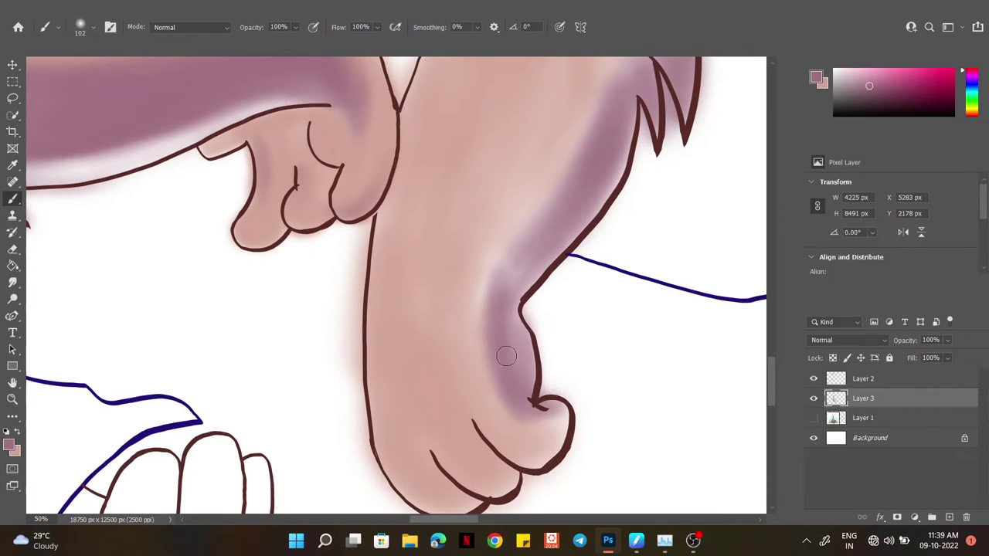
pyautogui.moveTo(502, 232); pyautogui.dragTo(533, 355)
pyautogui.scroll(3, 502, 456)
pyautogui.moveTo(502, 456); pyautogui.dragTo(629, 325)
pyautogui.moveTo(533, 448)
pyautogui.mouseDown()
pyautogui.moveTo(545, 382)
pyautogui.moveTo(646, 252)
pyautogui.mouseUp()
# Step: Enlarge the brush and continue mauve strokes along the fur edge
pyautogui.click(85, 27)
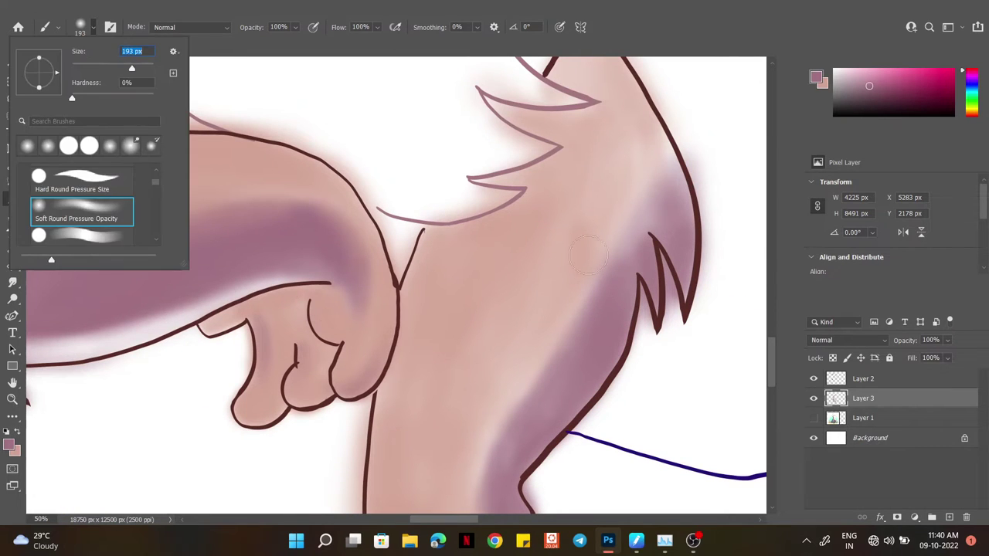
pyautogui.moveTo(587, 324); pyautogui.dragTo(647, 206)
pyautogui.moveTo(603, 278); pyautogui.dragTo(495, 433)
pyautogui.scroll(-3, 525, 184)
pyautogui.moveTo(526, 183)
pyautogui.mouseDown()
pyautogui.moveTo(552, 379)
pyautogui.moveTo(464, 332)
pyautogui.mouseUp()
pyautogui.scroll(4, 656, 216)
pyautogui.moveTo(656, 216); pyautogui.dragTo(653, 236)
pyautogui.scroll(-2, 653, 236)
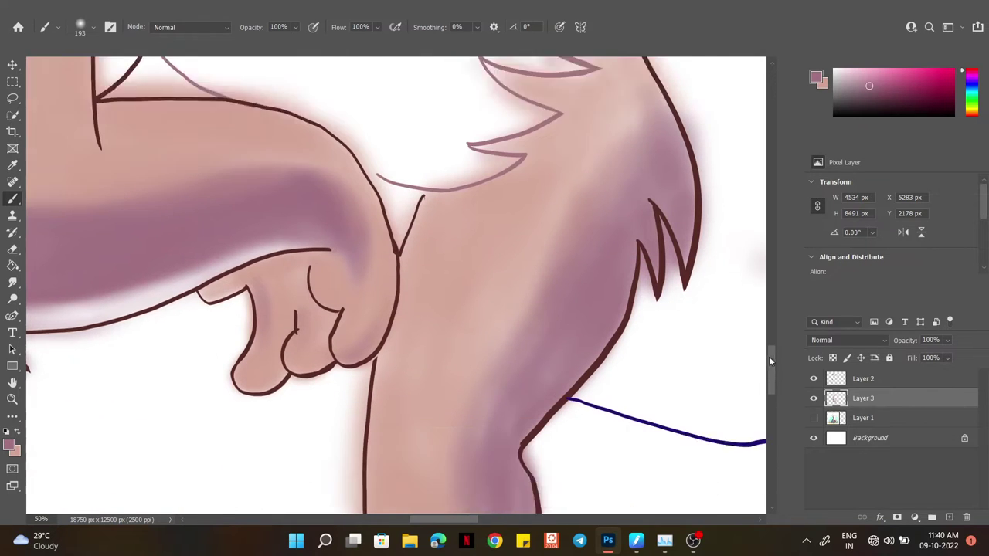
pyautogui.moveTo(512, 274); pyautogui.dragTo(506, 391)
# Step: Undo the last mauve stroke and soften the darkest shading with lighter skin pink
pyautogui.hotkey('ctrl', 'z')
pyautogui.moveTo(588, 238); pyautogui.dragTo(479, 433)
pyautogui.scroll(-5, 607, 281)
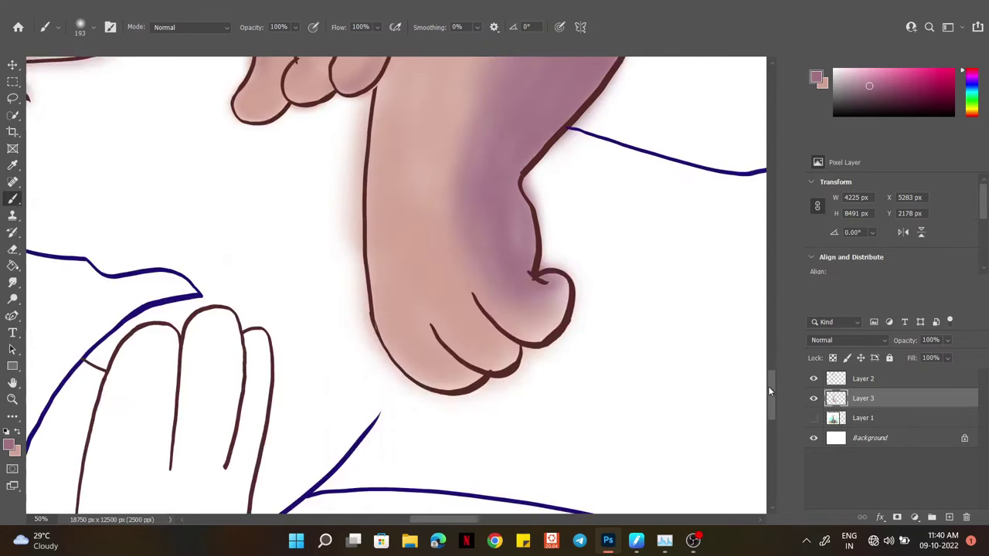
pyautogui.scroll(7, 641, 250)
pyautogui.keyDown('alt'); pyautogui.click(634, 193); pyautogui.keyUp('alt')
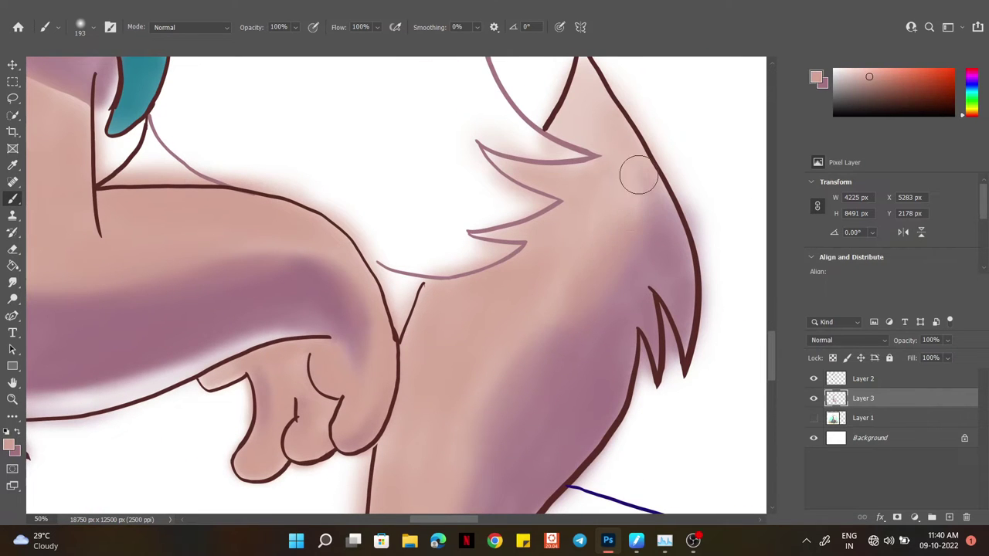
pyautogui.moveTo(485, 446); pyautogui.dragTo(558, 295)
pyautogui.scroll(-3, 521, 239)
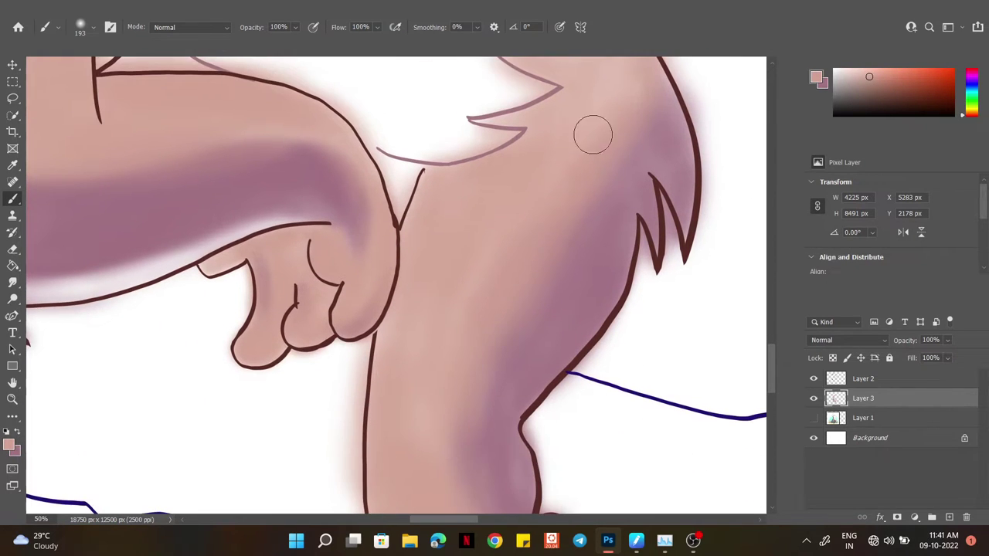
pyautogui.scroll(-2, 491, 237)
pyautogui.scroll(2, 444, 418)
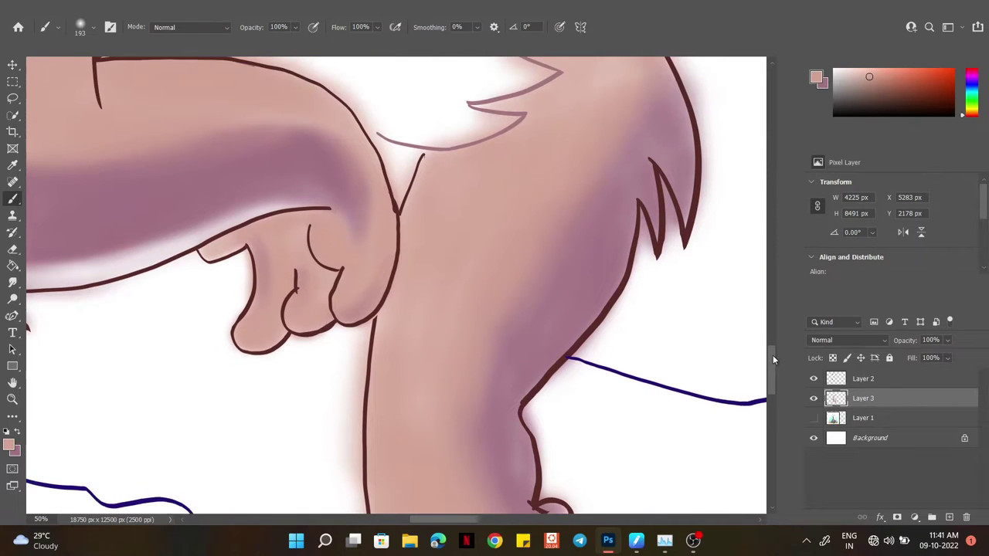
pyautogui.click(814, 418)
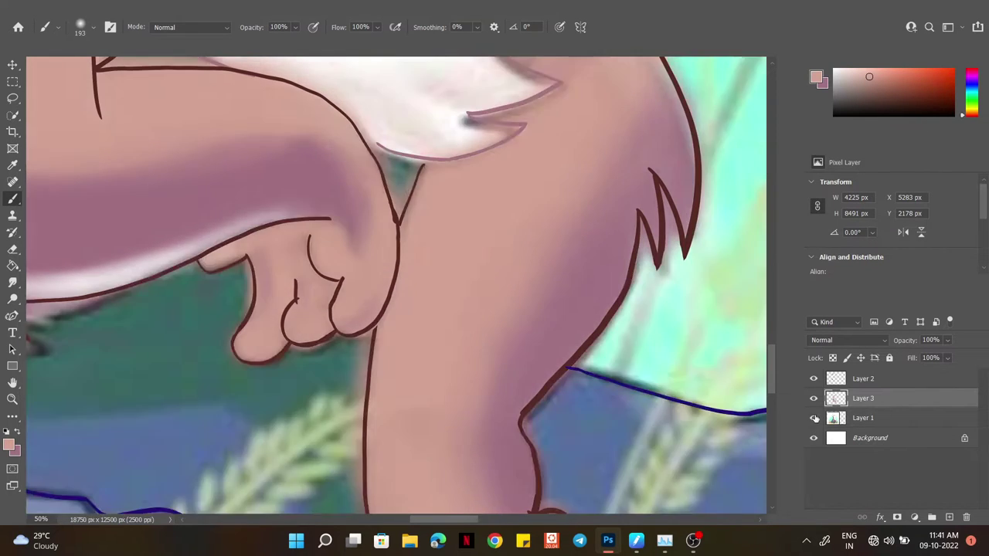
pyautogui.click(814, 398)
pyautogui.scroll(-3, 772, 375)
pyautogui.moveTo(772, 375); pyautogui.dragTo(773, 363)
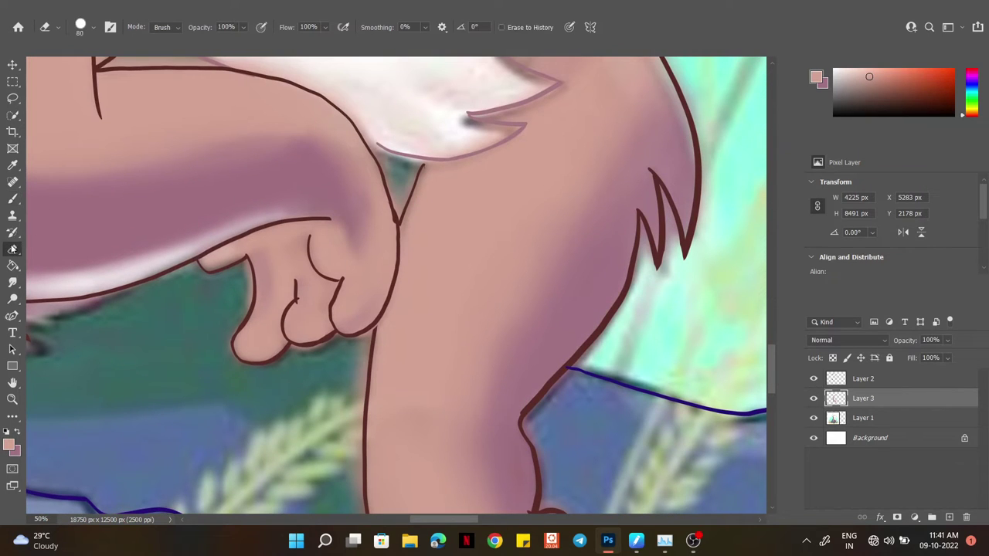
pyautogui.click(13, 250)
pyautogui.click(93, 27)
pyautogui.scroll(-2, 152, 109)
pyautogui.click(77, 226)
pyautogui.press('Return')
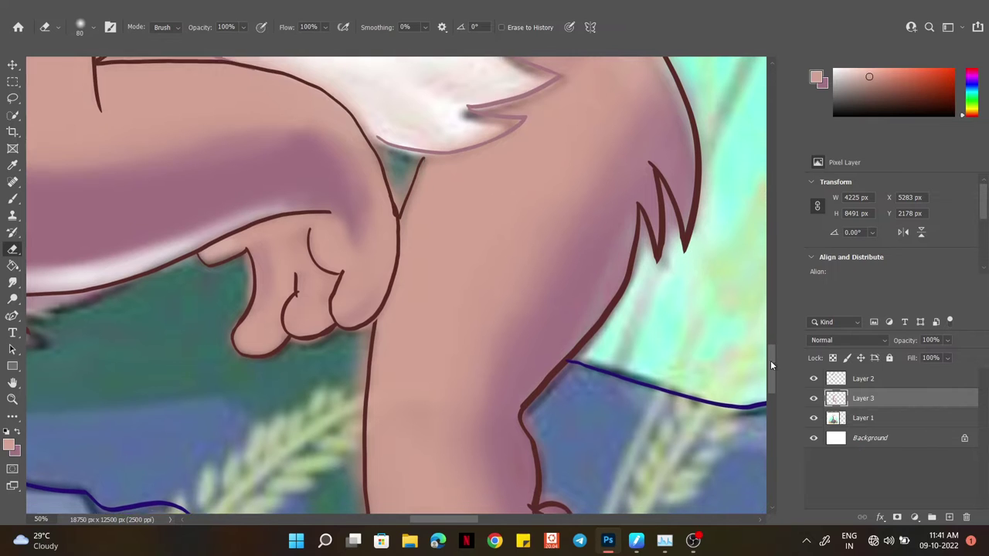
pyautogui.scroll(-3, 618, 193)
pyautogui.moveTo(517, 384)
pyautogui.mouseDown()
pyautogui.moveTo(521, 325)
pyautogui.moveTo(510, 398)
pyautogui.mouseUp()
pyautogui.moveTo(510, 325); pyautogui.dragTo(502, 409)
pyautogui.moveTo(479, 310); pyautogui.dragTo(472, 429)
pyautogui.moveTo(437, 428); pyautogui.dragTo(435, 350)
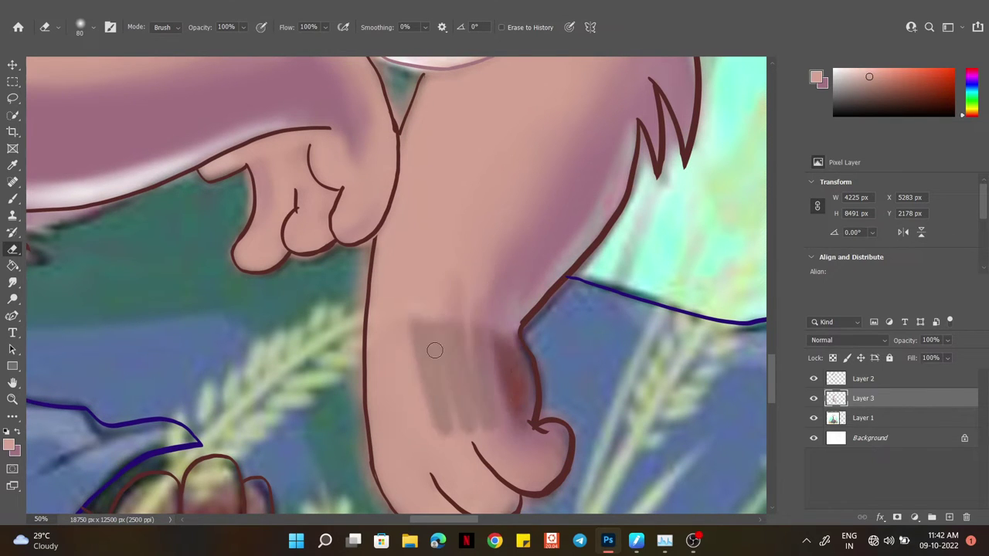
pyautogui.hotkey('ctrl', 'z')
pyautogui.hotkey('ctrl', 'z')
pyautogui.hotkey('ctrl', 'z')
pyautogui.hotkey('ctrl', 'z')
pyautogui.hotkey('ctrl', 'z')
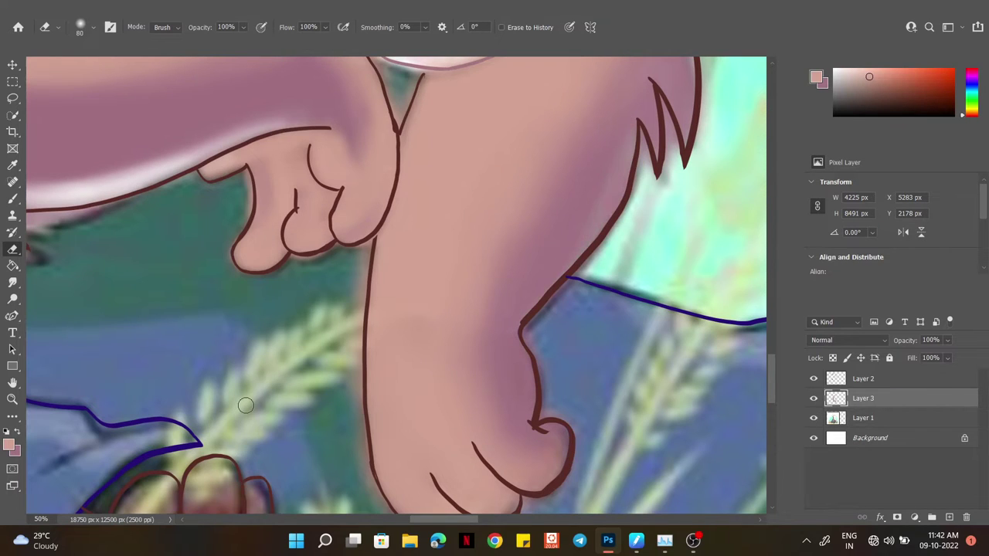
pyautogui.click(813, 417)
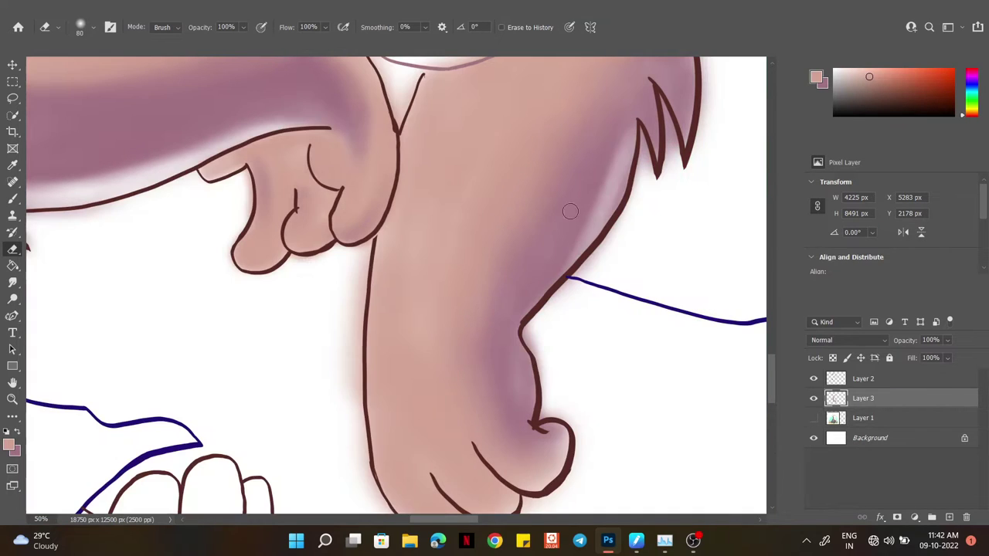
pyautogui.scroll(1, 774, 363)
pyautogui.scroll(2, 774, 362)
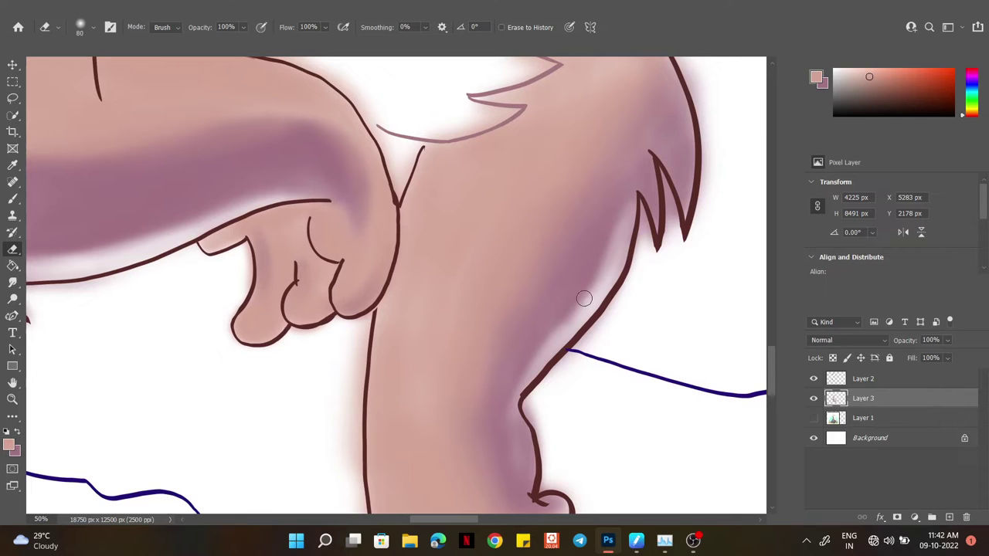
pyautogui.click(11, 199)
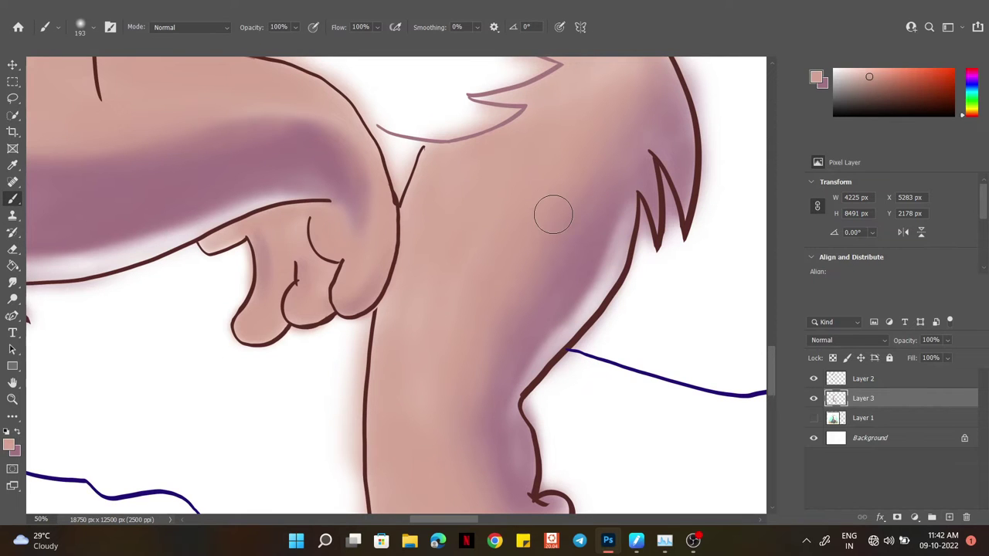
pyautogui.click(82, 27)
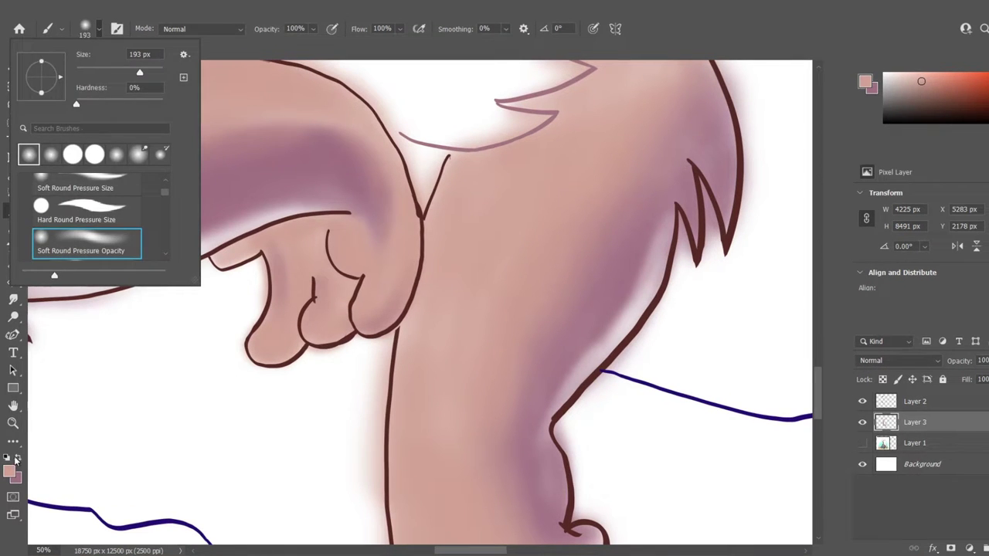
# Step: Switch to mauve and paint shading down the arm's right side
pyautogui.click(17, 459)
pyautogui.moveTo(634, 206)
pyautogui.mouseDown()
pyautogui.moveTo(536, 376)
pyautogui.moveTo(540, 425)
pyautogui.mouseUp()
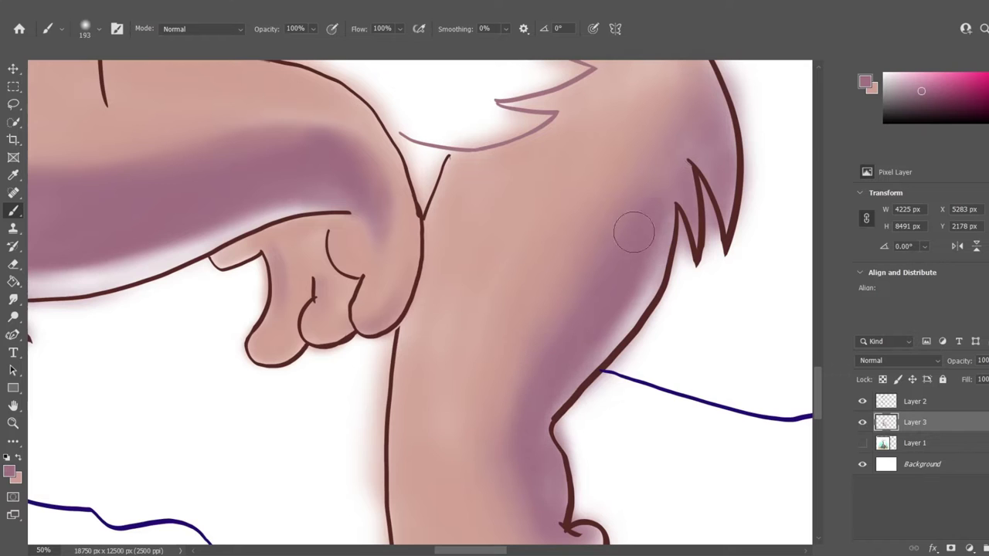
pyautogui.scroll(1, 706, 221)
pyautogui.scroll(-3, 544, 307)
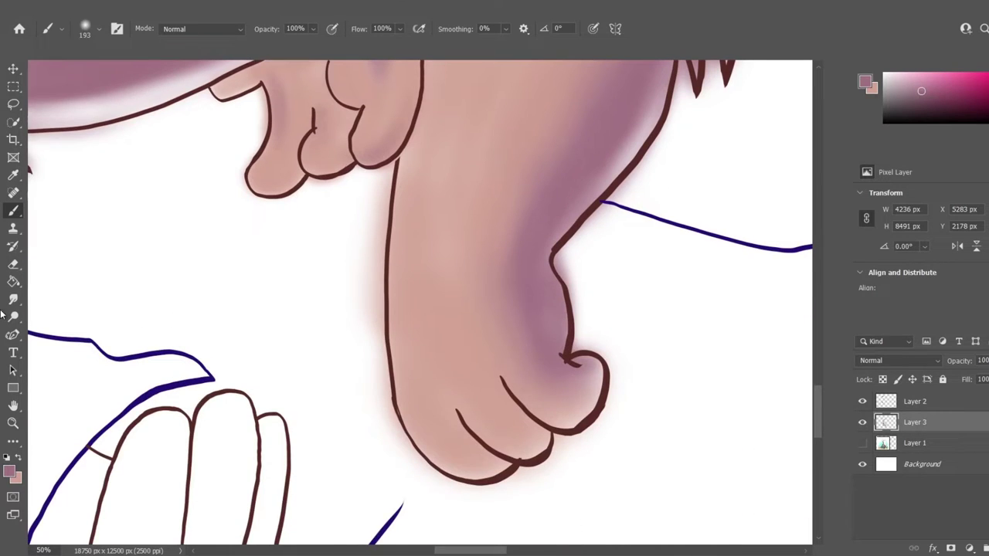
# Step: Shrink the brush and erase to lighten the shading along the arm's right outline
pyautogui.click(85, 28)
pyautogui.moveTo(129, 72); pyautogui.dragTo(117, 73)
pyautogui.press('Return')
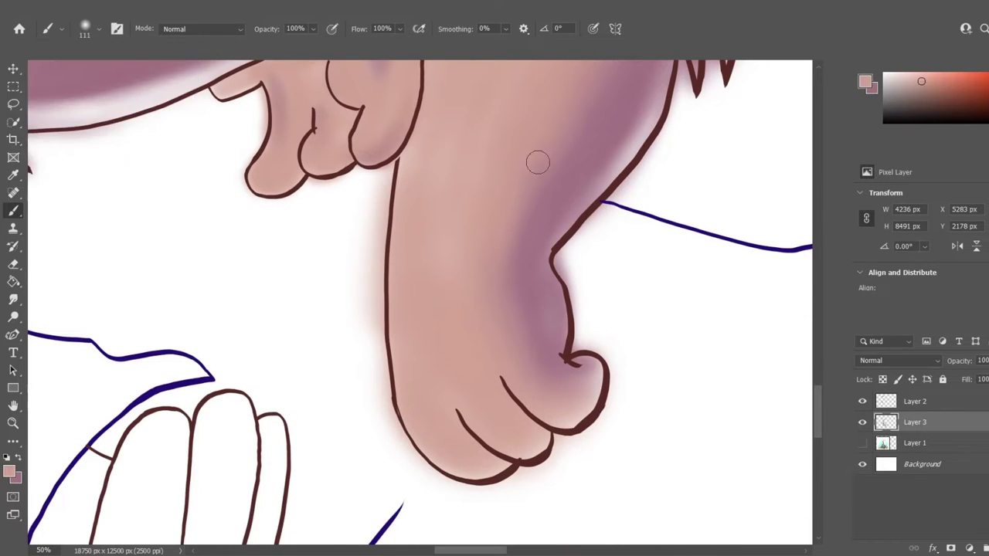
pyautogui.press('e')
pyautogui.scroll(2, 680, 201)
pyautogui.moveTo(654, 217); pyautogui.dragTo(654, 143)
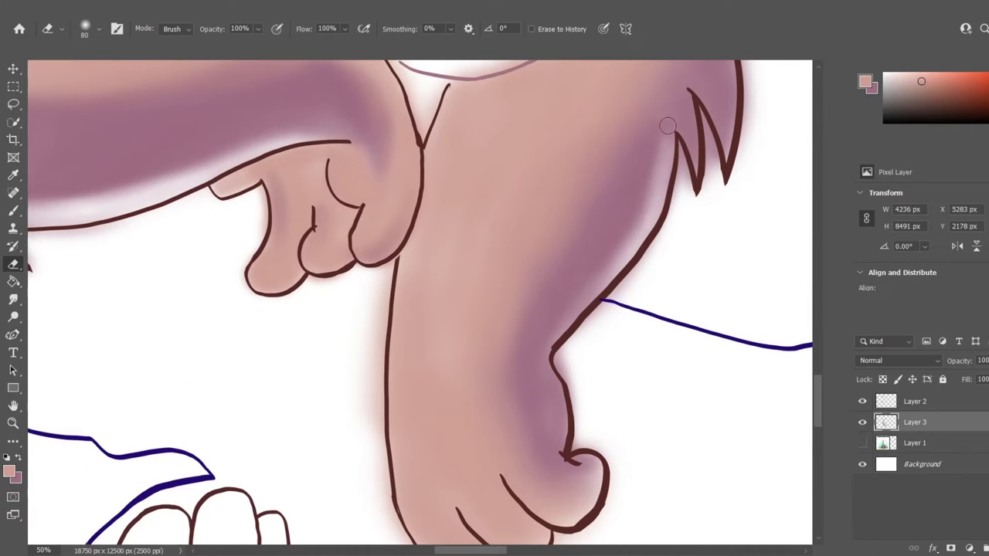
pyautogui.moveTo(647, 225)
pyautogui.mouseDown()
pyautogui.moveTo(575, 351)
pyautogui.moveTo(597, 475)
pyautogui.mouseUp()
pyautogui.moveTo(670, 130)
pyautogui.mouseDown()
pyautogui.moveTo(699, 93)
pyautogui.moveTo(719, 185)
pyautogui.mouseUp()
pyautogui.scroll(3, 818, 388)
pyautogui.scroll(-1, 818, 389)
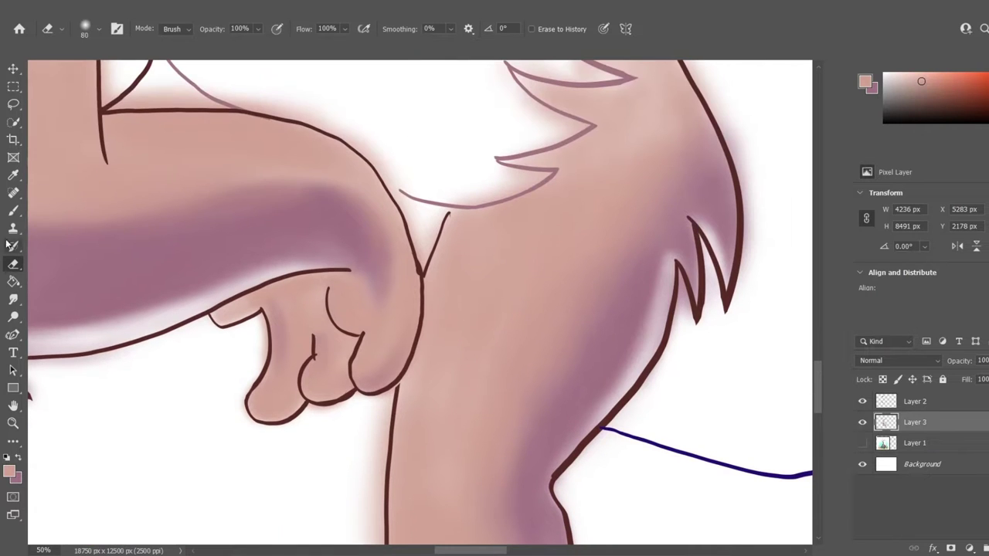
# Step: Repaint mauve along the fur outline with the soft brush, then zoom out to review
pyautogui.click(13, 211)
pyautogui.press('x')
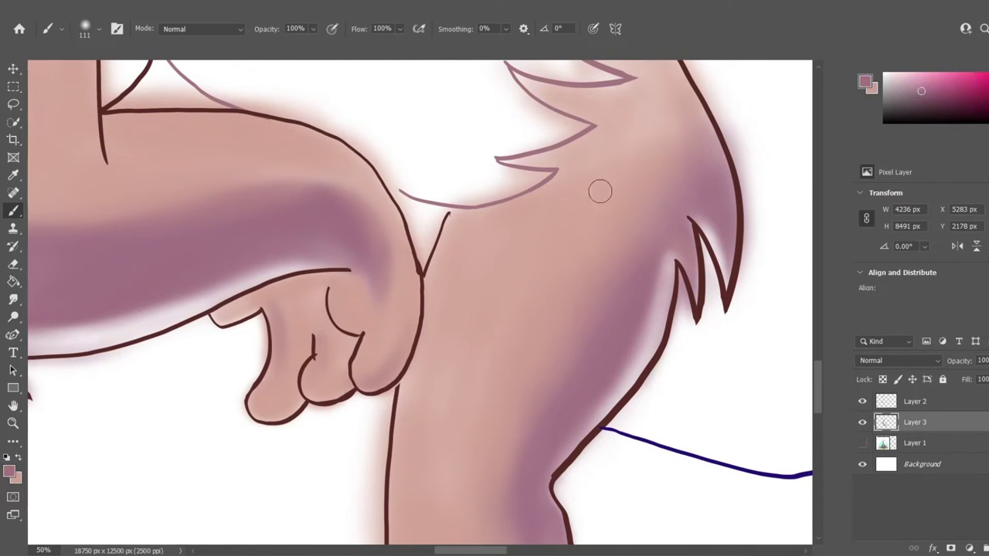
pyautogui.moveTo(666, 249); pyautogui.dragTo(655, 317)
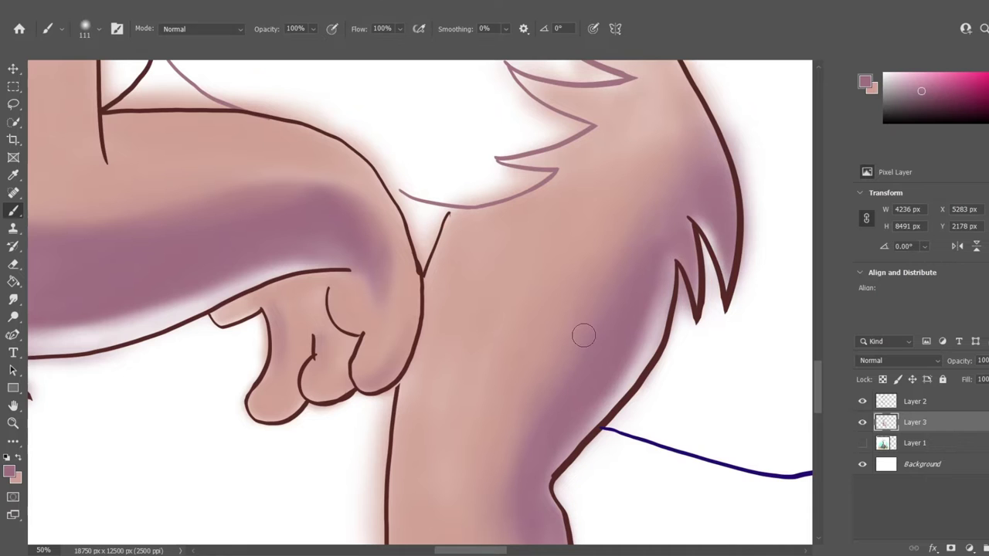
pyautogui.hotkey('ctrl', '-')
pyautogui.hotkey('ctrl', '-')
pyautogui.hotkey('ctrl', '-')
pyautogui.hotkey('ctrl', '+')
pyautogui.hotkey('ctrl', '-')
pyautogui.hotkey('ctrl', '+')
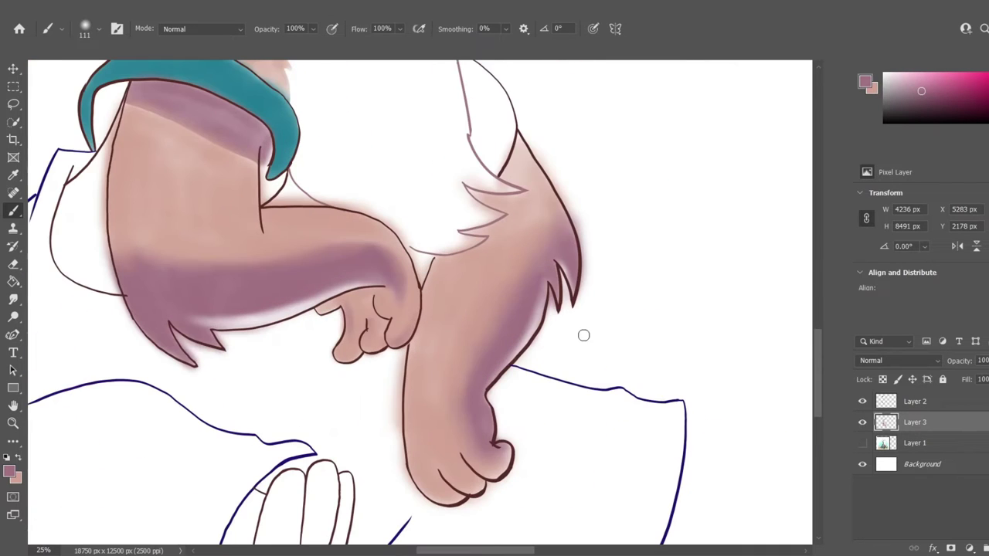
# Step: Darken the shading below the collar's edges and check it against the Layer 1 reference
pyautogui.hscroll(-5, 393, 150)
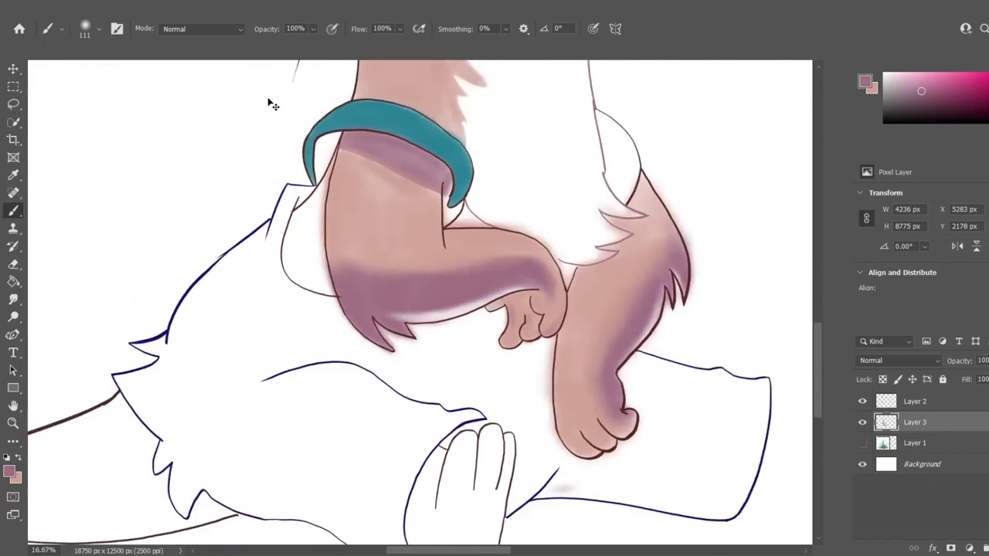
pyautogui.hotkey('ctrl', '+')
pyautogui.scroll(5, 796, 313)
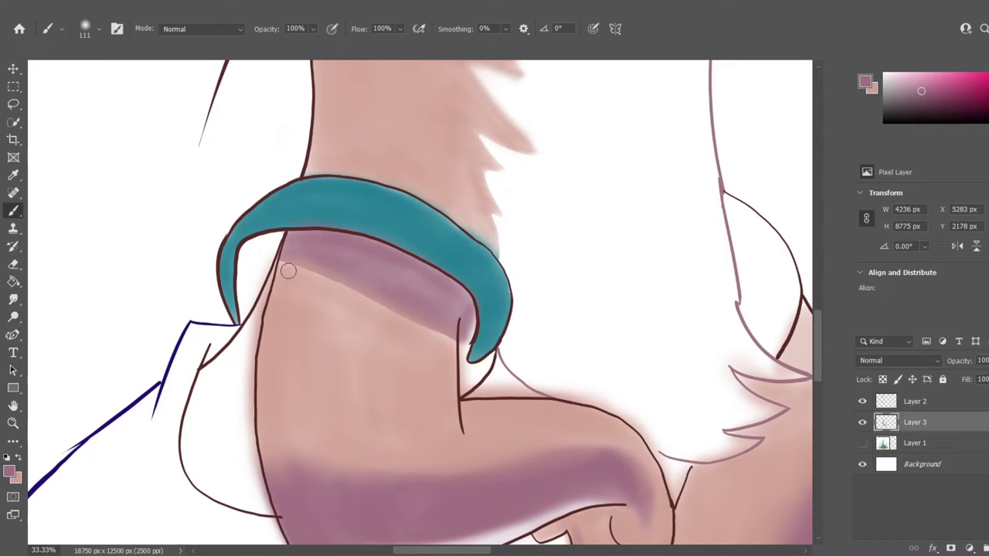
pyautogui.moveTo(318, 269); pyautogui.dragTo(277, 302)
pyautogui.moveTo(275, 236); pyautogui.dragTo(274, 315)
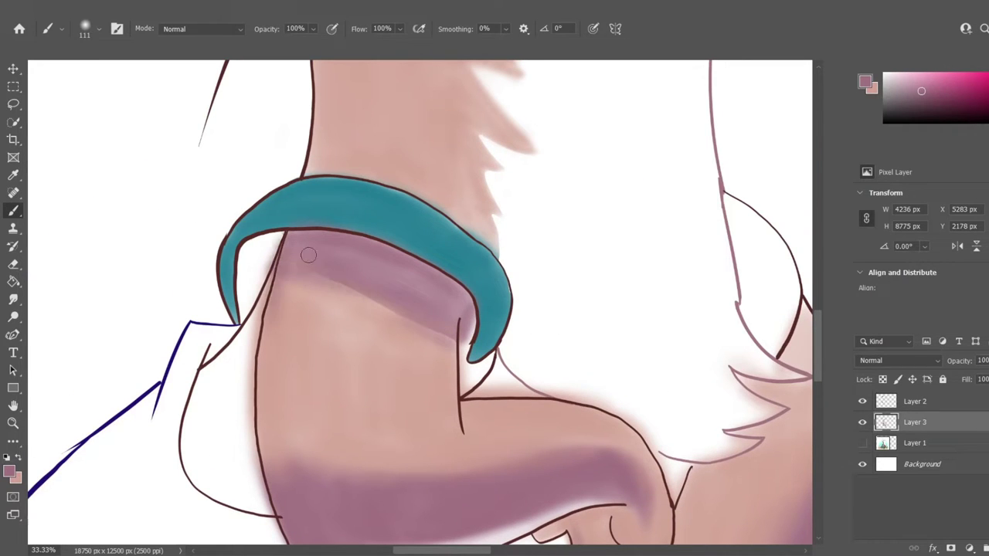
pyautogui.moveTo(454, 300); pyautogui.dragTo(460, 352)
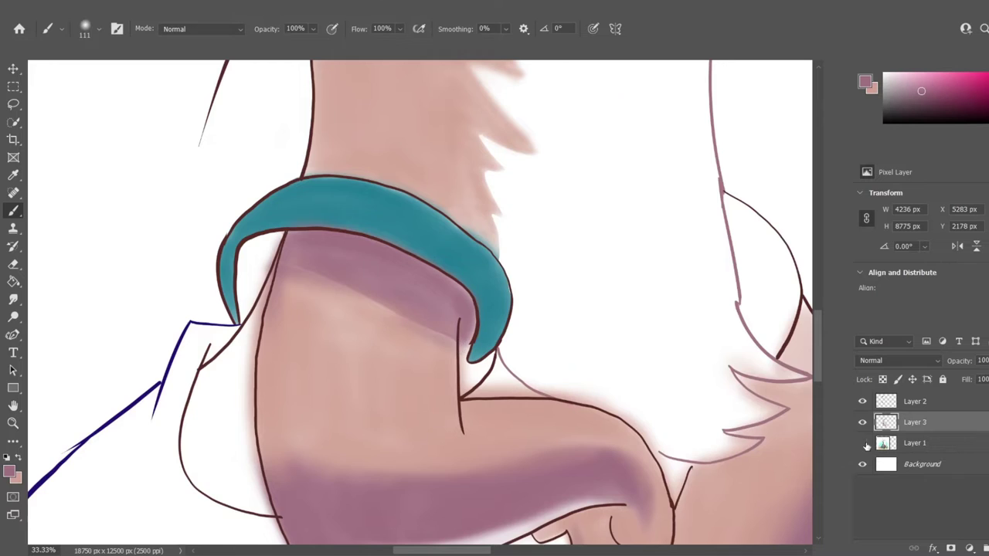
pyautogui.click(862, 443)
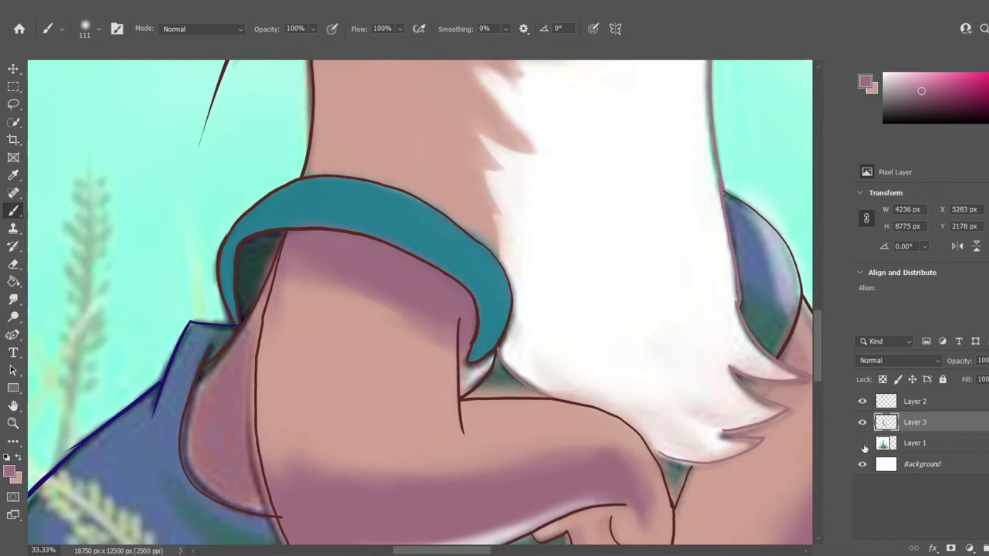
pyautogui.click(862, 443)
# Step: Adjust the brush size slightly and add soft purple shading on the left arm
pyautogui.click(99, 29)
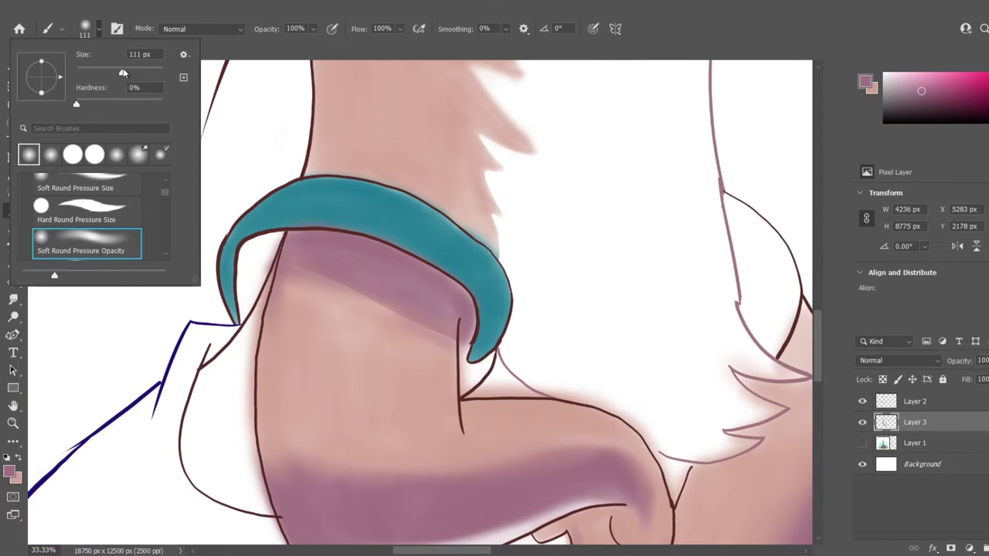
pyautogui.moveTo(131, 73); pyautogui.dragTo(133, 73)
pyautogui.moveTo(231, 371)
pyautogui.mouseDown()
pyautogui.moveTo(206, 386)
pyautogui.moveTo(239, 474)
pyautogui.moveTo(210, 413)
pyautogui.moveTo(244, 439)
pyautogui.moveTo(249, 324)
pyautogui.moveTo(209, 402)
pyautogui.moveTo(250, 453)
pyautogui.moveTo(253, 313)
pyautogui.moveTo(266, 265)
pyautogui.moveTo(199, 371)
pyautogui.mouseUp()
pyautogui.scroll(-2, 327, 281)
pyautogui.scroll(3, 328, 280)
pyautogui.scroll(2, 353, 468)
# Step: Erase pink spill inside the white collar with a Hard Round eraser tip
pyautogui.press('e')
pyautogui.click(97, 33)
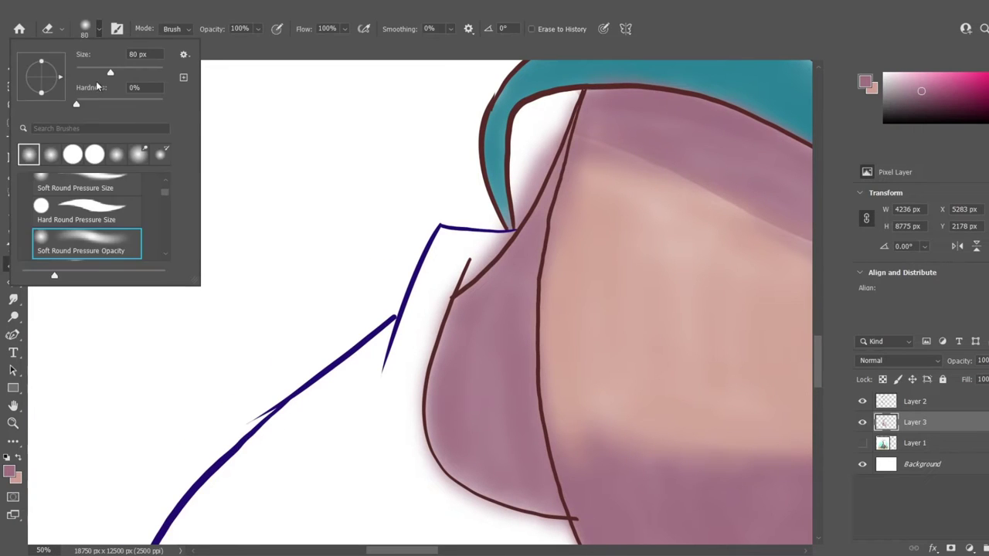
pyautogui.moveTo(541, 120); pyautogui.dragTo(522, 204)
pyautogui.click(97, 32)
pyautogui.scroll(2, 116, 217)
pyautogui.click(87, 239)
pyautogui.moveTo(540, 118)
pyautogui.mouseDown()
pyautogui.moveTo(551, 126)
pyautogui.moveTo(549, 147)
pyautogui.mouseUp()
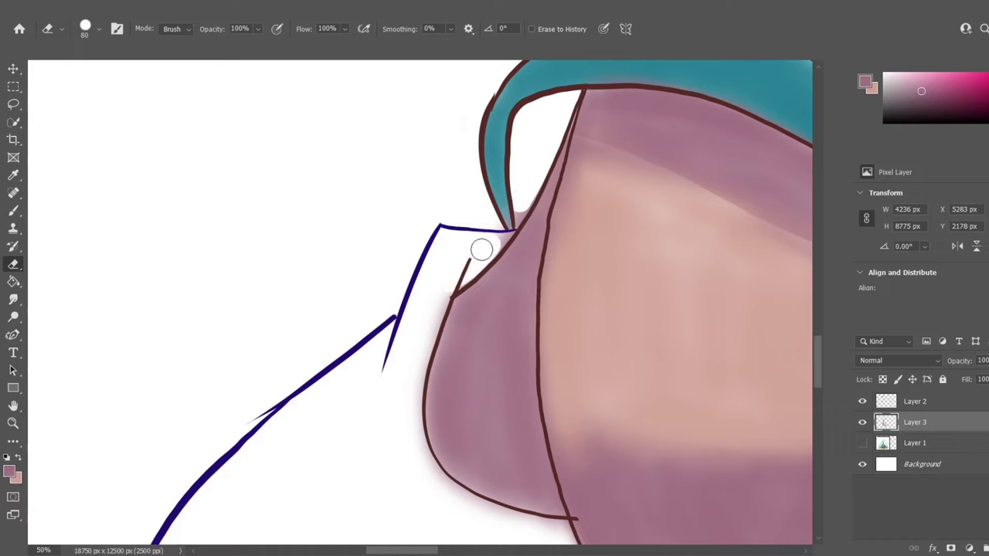
pyautogui.moveTo(411, 550); pyautogui.dragTo(437, 550)
pyautogui.scroll(-3, 693, 260)
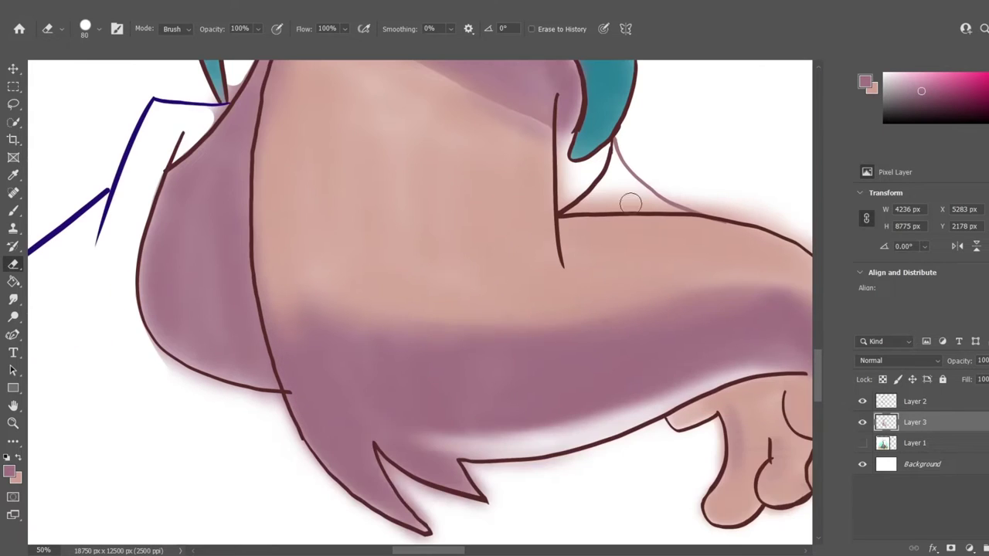
pyautogui.moveTo(572, 205)
pyautogui.mouseDown()
pyautogui.moveTo(686, 200)
pyautogui.moveTo(776, 213)
pyautogui.mouseUp()
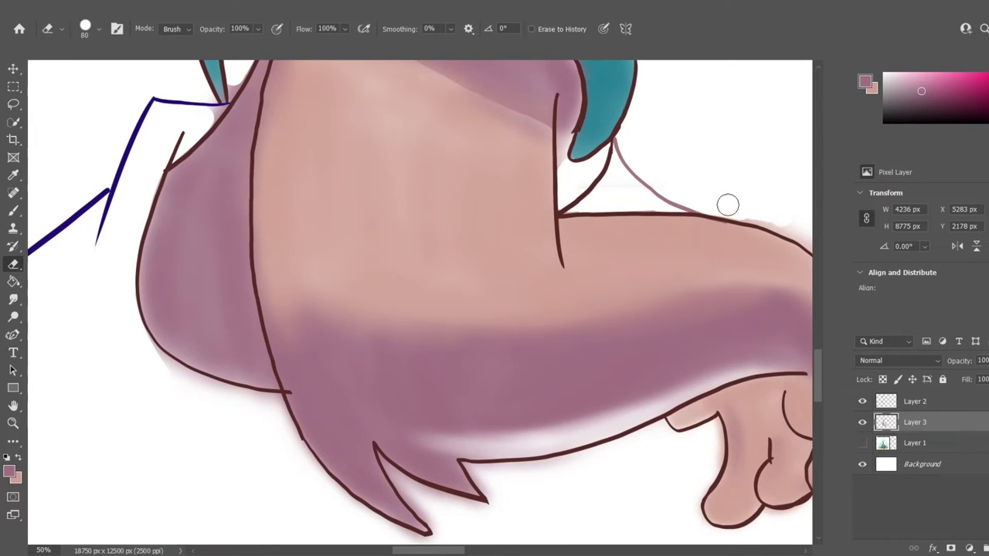
pyautogui.scroll(-2, 706, 273)
# Step: Erase purple overspill around the arm's fur spikes, shrinking the eraser to 42 then 26 px angled
pyautogui.moveTo(165, 274)
pyautogui.mouseDown()
pyautogui.moveTo(249, 304)
pyautogui.moveTo(317, 345)
pyautogui.moveTo(301, 363)
pyautogui.moveTo(361, 419)
pyautogui.moveTo(435, 408)
pyautogui.mouseUp()
pyautogui.click(99, 29)
pyautogui.moveTo(97, 69); pyautogui.dragTo(81, 68)
pyautogui.moveTo(397, 386)
pyautogui.mouseDown()
pyautogui.moveTo(423, 416)
pyautogui.moveTo(413, 400)
pyautogui.moveTo(510, 428)
pyautogui.mouseUp()
pyautogui.moveTo(480, 374); pyautogui.dragTo(534, 375)
pyautogui.click(99, 29)
pyautogui.moveTo(91, 71); pyautogui.dragTo(87, 72)
pyautogui.moveTo(60, 77); pyautogui.dragTo(51, 93)
pyautogui.press('Return')
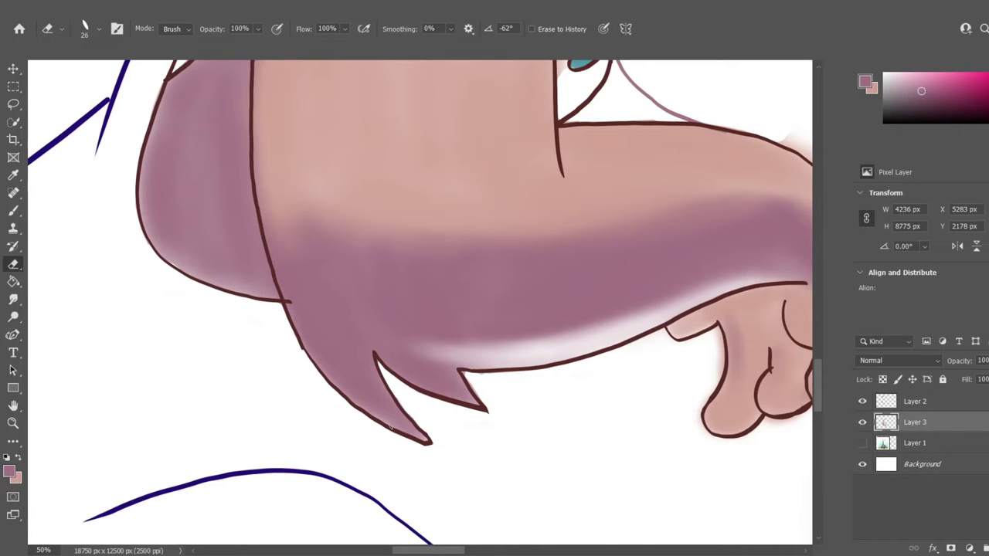
pyautogui.scroll(1, 390, 426)
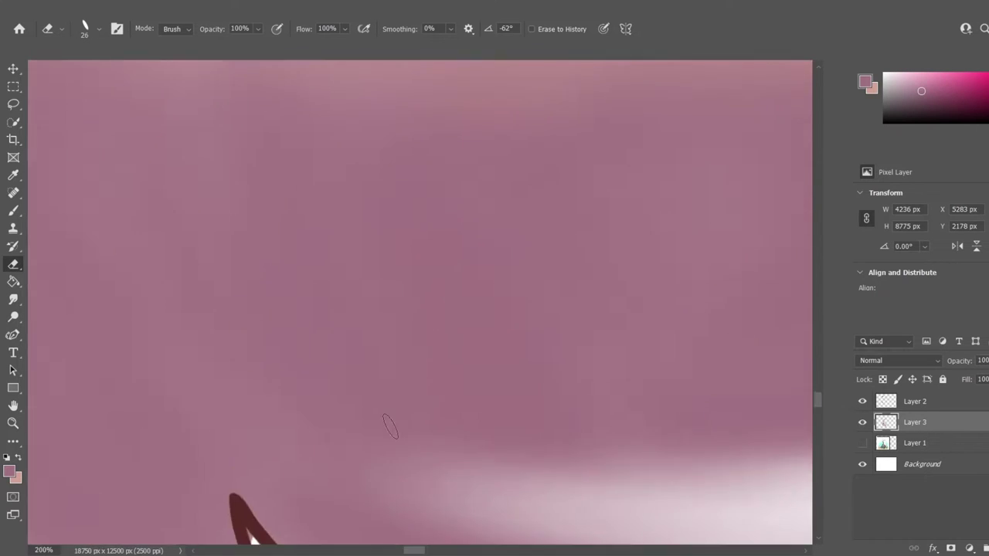
# Step: Zoom in and erase the purple shading between and right of the fur spikes
pyautogui.scroll(1, 413, 241)
pyautogui.scroll(-2, 390, 275)
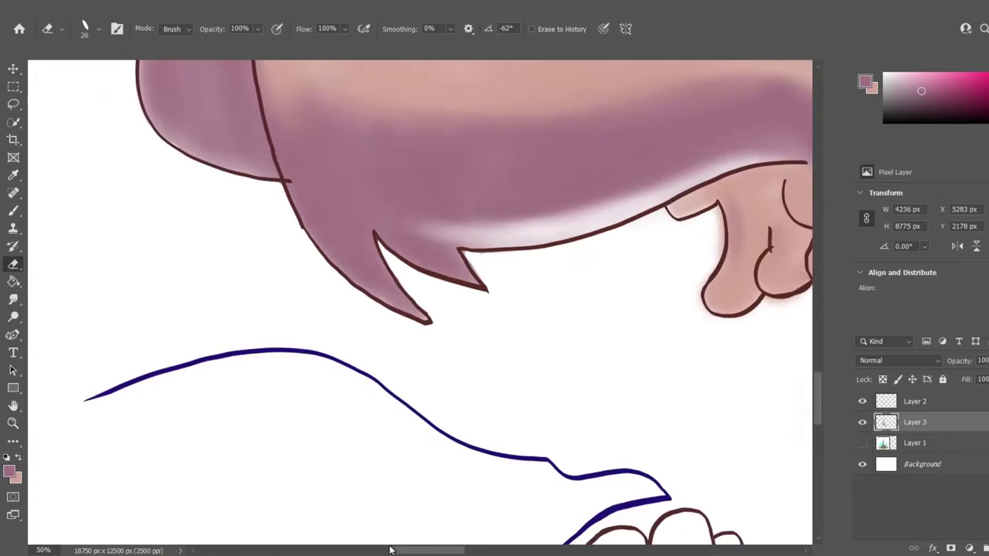
pyautogui.scroll(1, 485, 207)
pyautogui.scroll(1, 543, 356)
pyautogui.moveTo(580, 268); pyautogui.dragTo(588, 309)
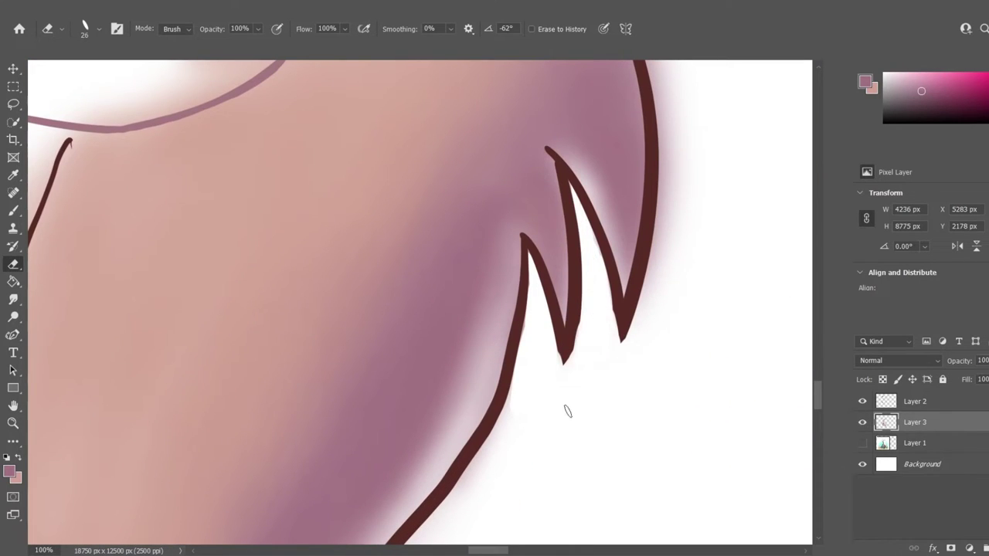
pyautogui.moveTo(664, 132); pyautogui.dragTo(652, 287)
# Step: Enlarge the eraser to 66 px and clear shading beside the spikes and dark fur outline
pyautogui.click(99, 29)
pyautogui.moveTo(93, 64); pyautogui.dragTo(120, 64)
pyautogui.moveTo(680, 96); pyautogui.dragTo(680, 189)
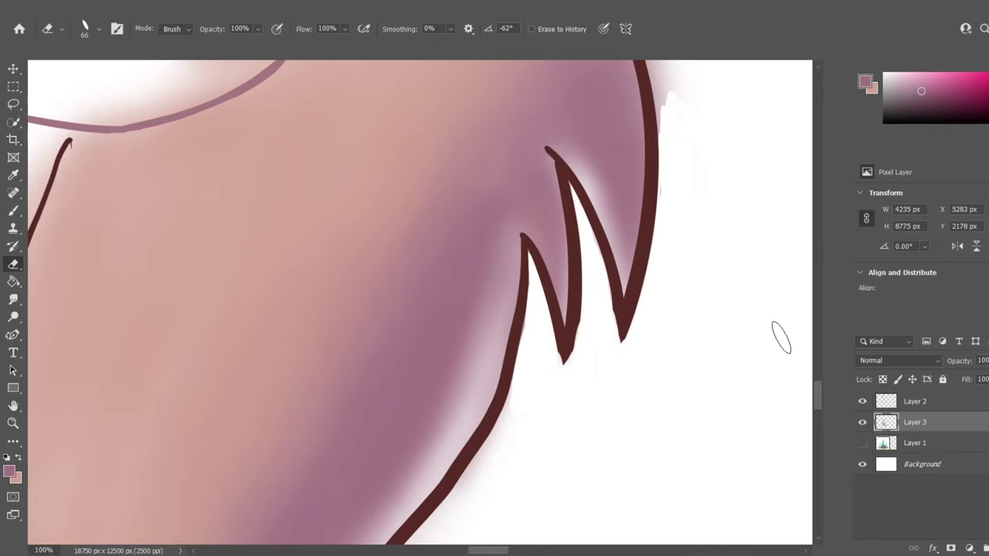
pyautogui.scroll(5, 781, 337)
pyautogui.moveTo(530, 81)
pyautogui.mouseDown()
pyautogui.moveTo(647, 441)
pyautogui.moveTo(570, 245)
pyautogui.moveTo(563, 150)
pyautogui.mouseUp()
pyautogui.scroll(1, 820, 373)
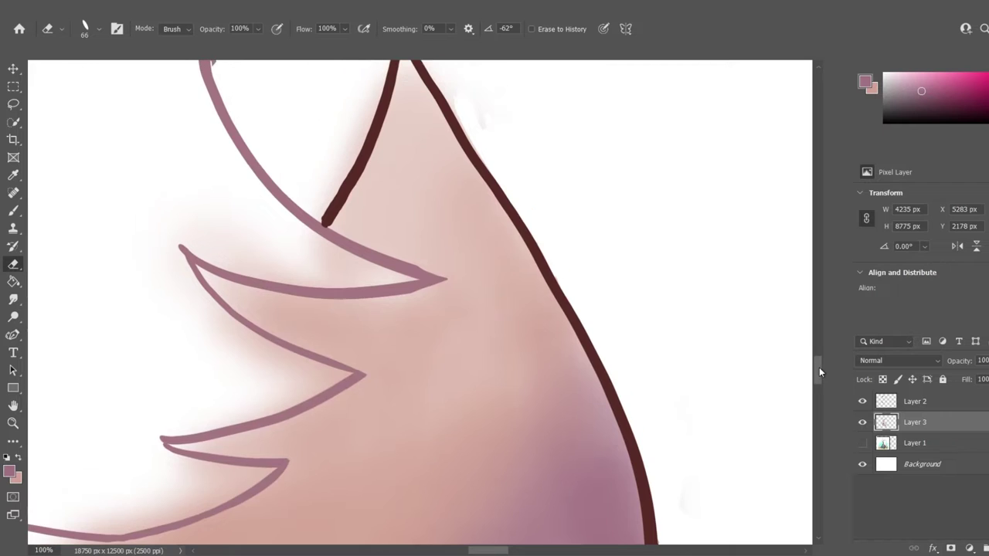
pyautogui.scroll(3, 821, 373)
pyautogui.scroll(-4, 173, 229)
pyautogui.moveTo(173, 229)
pyautogui.mouseDown()
pyautogui.moveTo(159, 371)
pyautogui.moveTo(119, 396)
pyautogui.mouseUp()
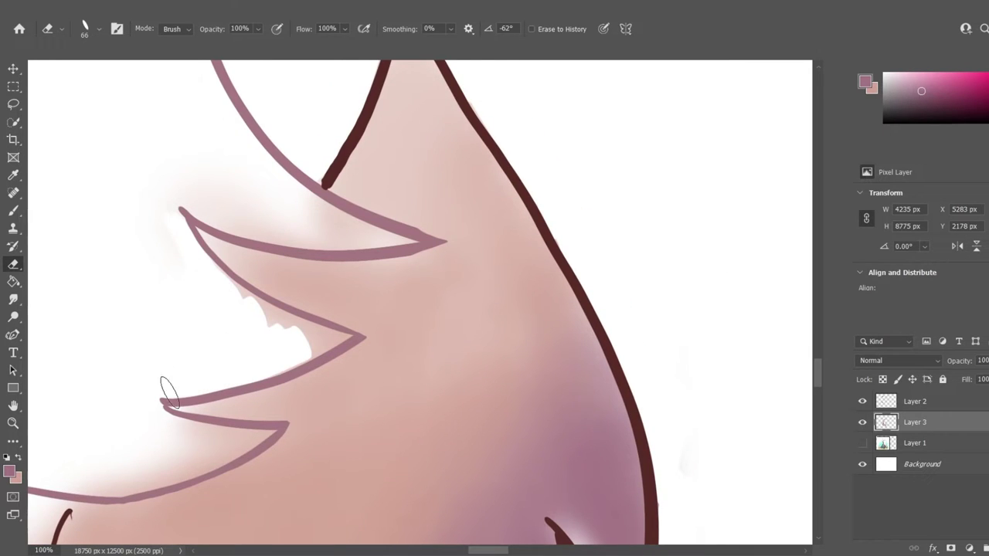
pyautogui.scroll(-3, 169, 394)
# Step: Rotate the eraser tip angle and erase the jagged pink shading above and below the fur line
pyautogui.click(87, 29)
pyautogui.moveTo(44, 91); pyautogui.dragTo(22, 81)
pyautogui.moveTo(116, 340)
pyautogui.mouseDown()
pyautogui.moveTo(176, 302)
pyautogui.moveTo(247, 292)
pyautogui.moveTo(212, 302)
pyautogui.mouseUp()
pyautogui.moveTo(479, 554); pyautogui.dragTo(456, 553)
pyautogui.moveTo(276, 199)
pyautogui.mouseDown()
pyautogui.moveTo(426, 320)
pyautogui.moveTo(635, 330)
pyautogui.moveTo(629, 334)
pyautogui.mouseUp()
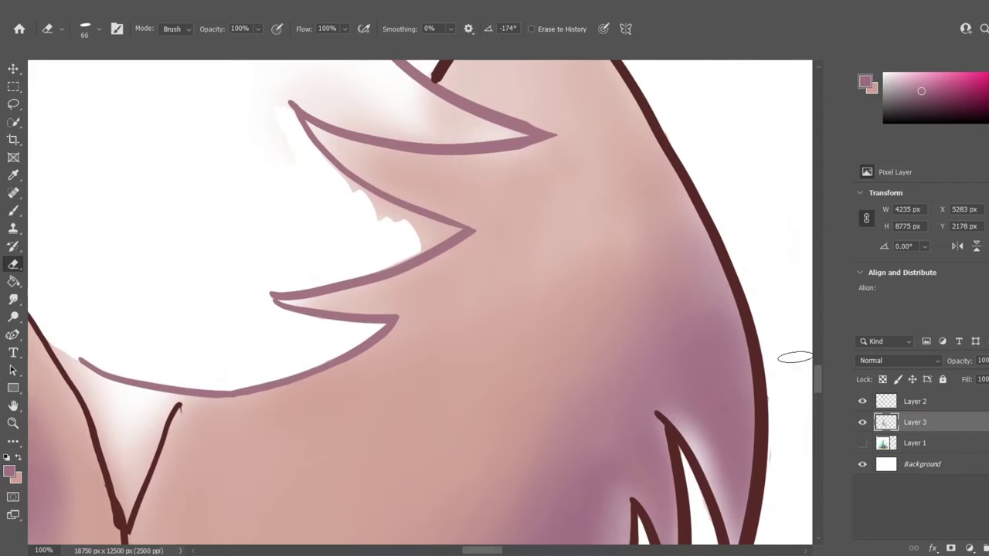
pyautogui.moveTo(590, 214); pyautogui.dragTo(333, 344)
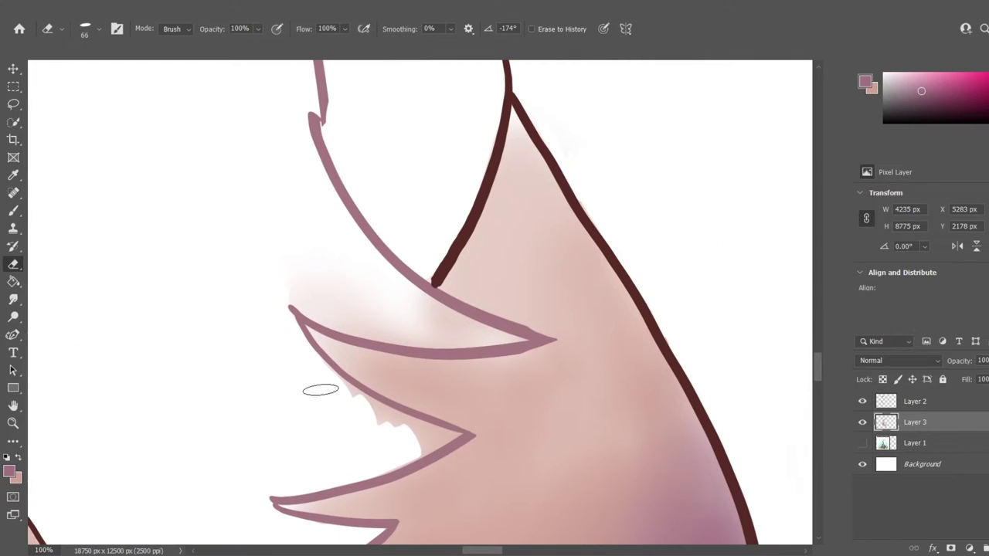
pyautogui.moveTo(303, 382); pyautogui.dragTo(432, 438)
pyautogui.moveTo(311, 283)
pyautogui.mouseDown()
pyautogui.moveTo(319, 314)
pyautogui.moveTo(420, 306)
pyautogui.moveTo(485, 334)
pyautogui.mouseUp()
pyautogui.scroll(-5, 787, 362)
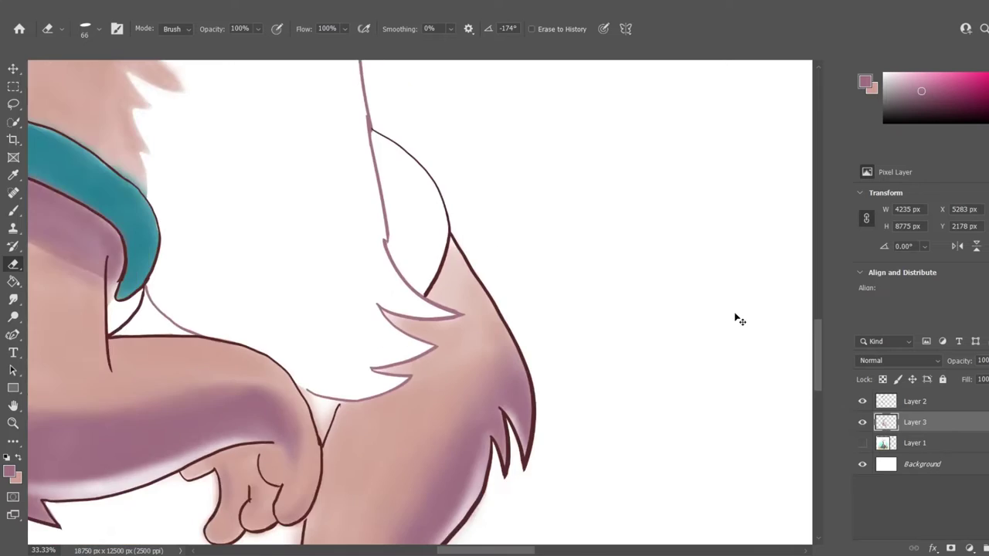
# Step: Erase stray pink along the paw's left edge, the arm's lower outline and below the fist
pyautogui.scroll(3, 729, 327)
pyautogui.scroll(3, 485, 508)
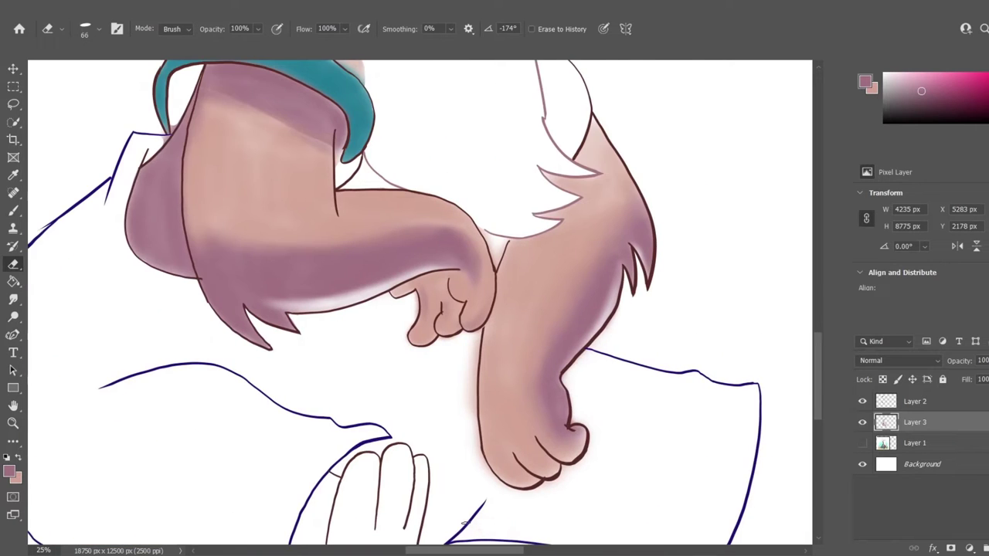
pyautogui.scroll(2, 482, 523)
pyautogui.scroll(-3, 518, 322)
pyautogui.moveTo(537, 224); pyautogui.dragTo(517, 322)
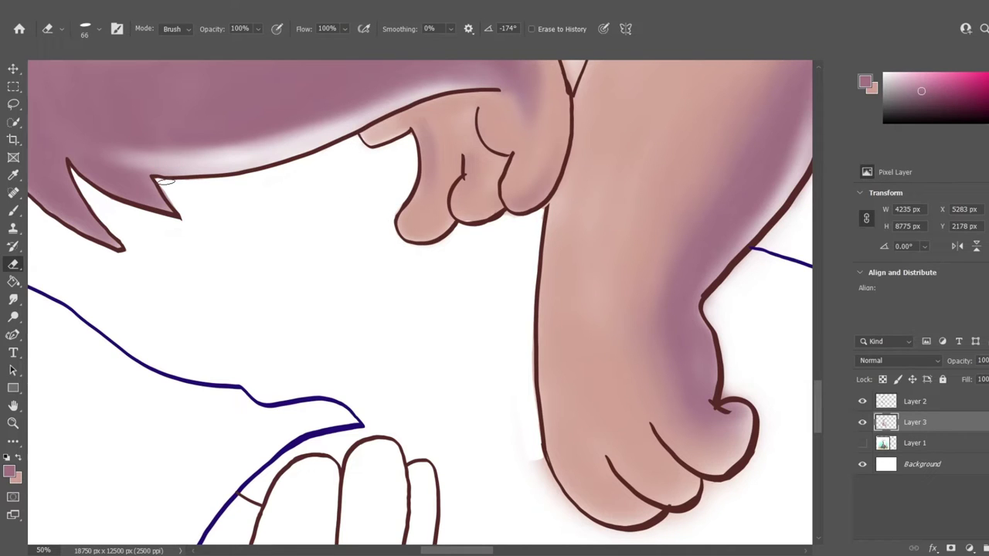
pyautogui.scroll(-2, 755, 278)
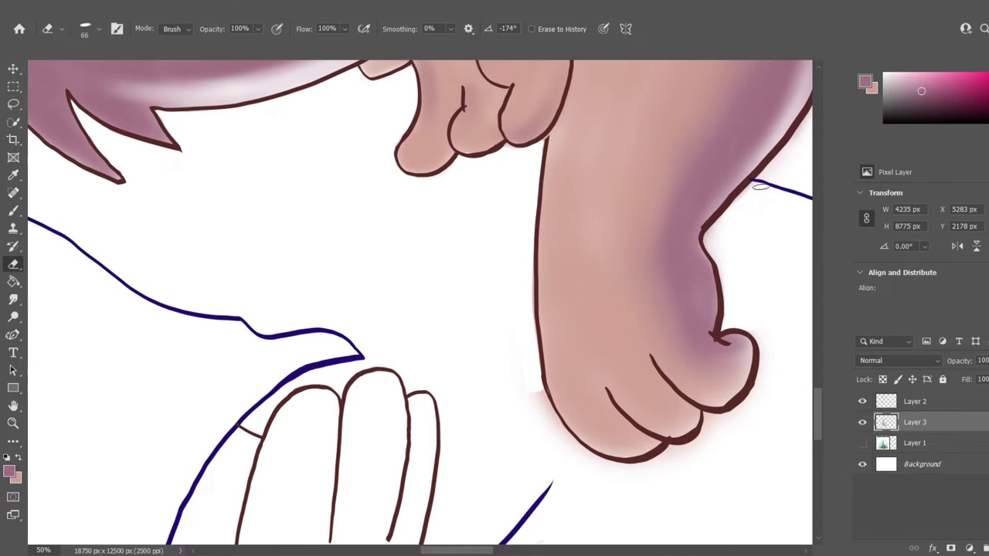
pyautogui.hscroll(3, 634, 169)
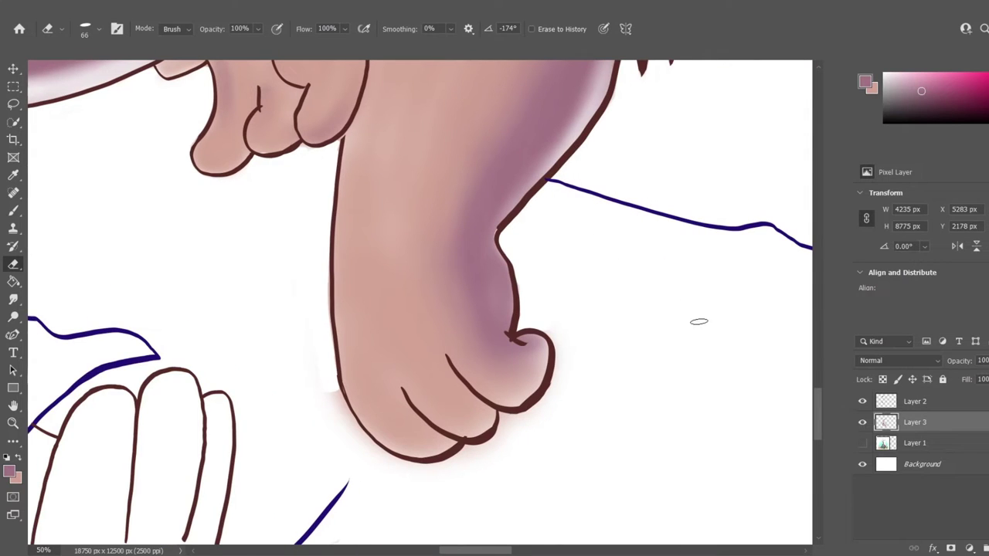
pyautogui.moveTo(314, 366); pyautogui.dragTo(363, 436)
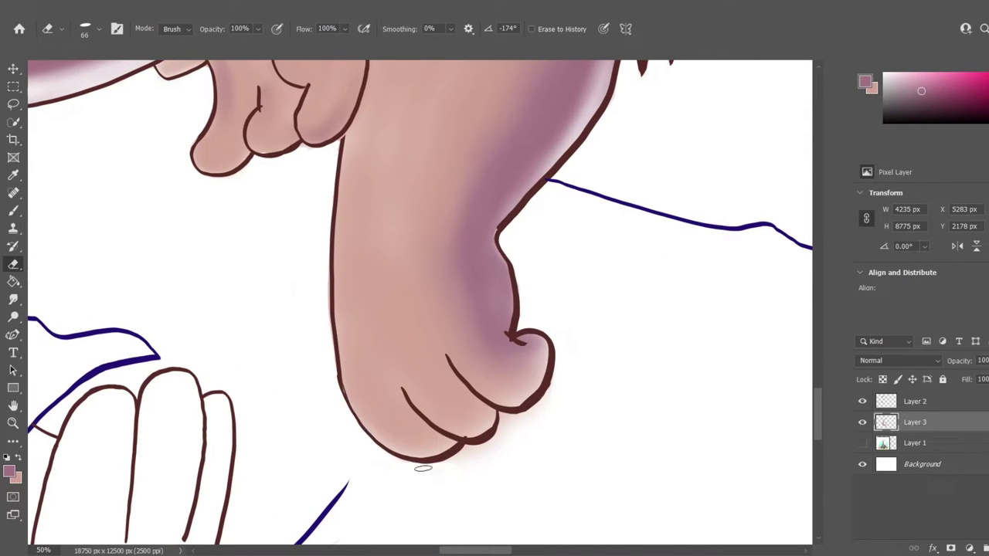
pyautogui.moveTo(424, 469); pyautogui.dragTo(510, 415)
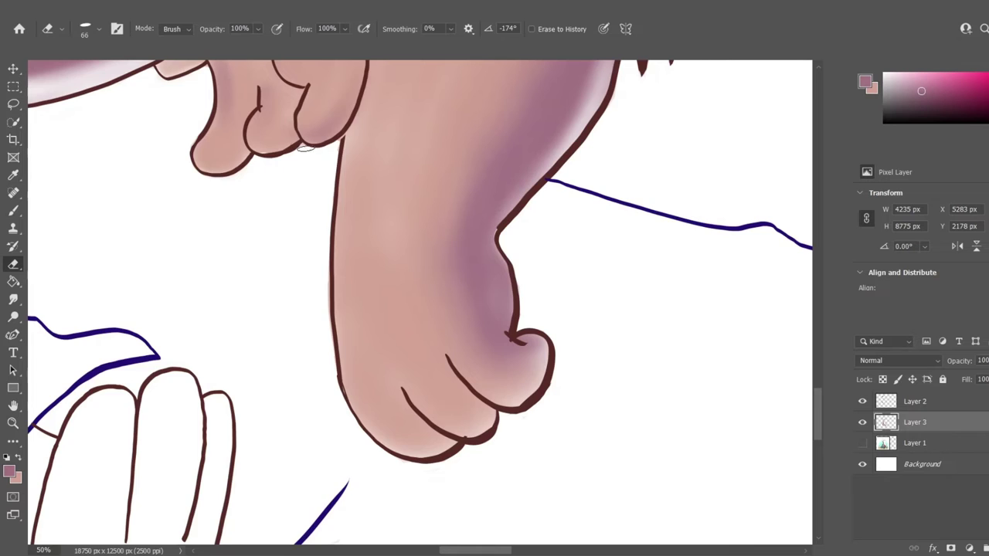
# Step: Zoom in on the neck and carve white notches between the pink fur tufts
pyautogui.scroll(-5, 306, 148)
pyautogui.scroll(5, 121, 240)
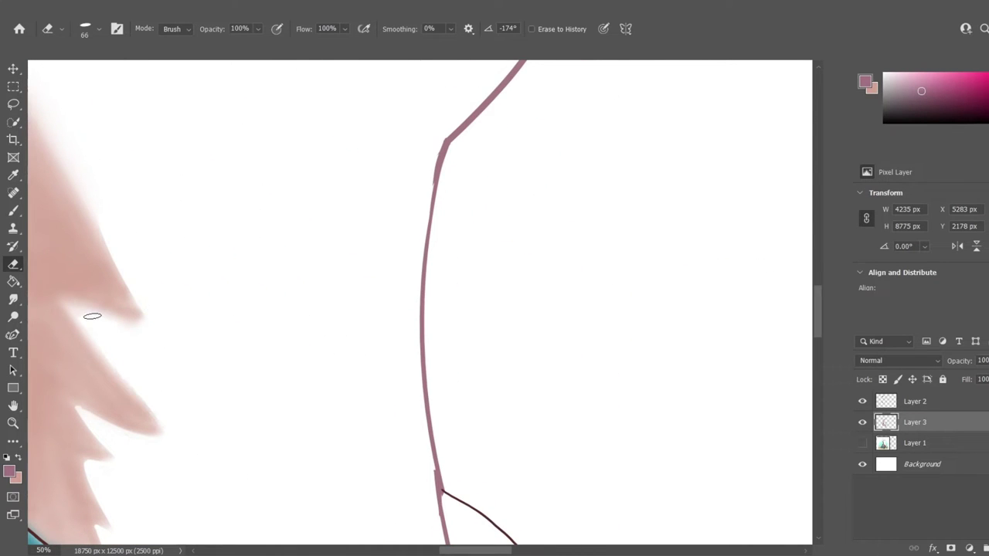
pyautogui.moveTo(146, 332); pyautogui.dragTo(81, 307)
pyautogui.hscroll(-5, 437, 200)
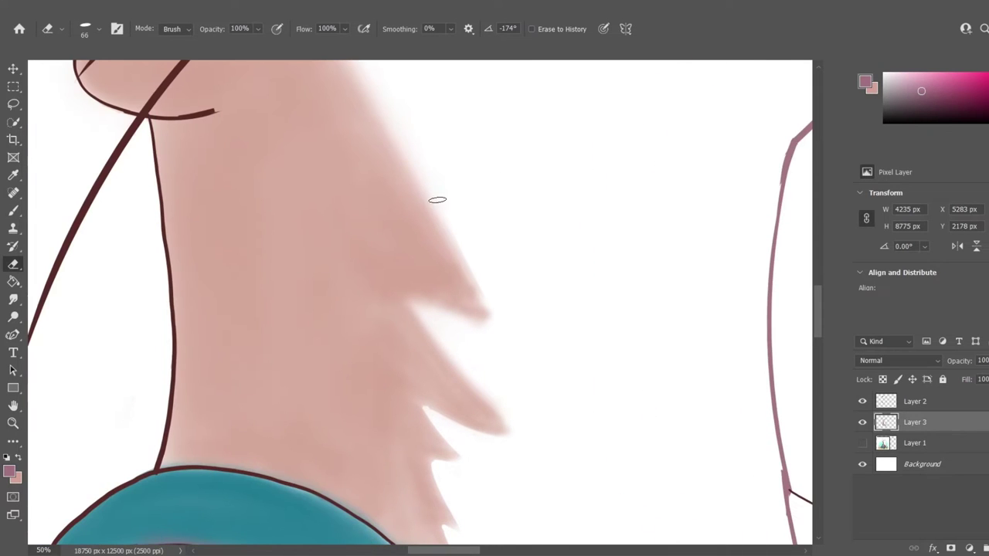
pyautogui.hotkey('ctrl', '1')
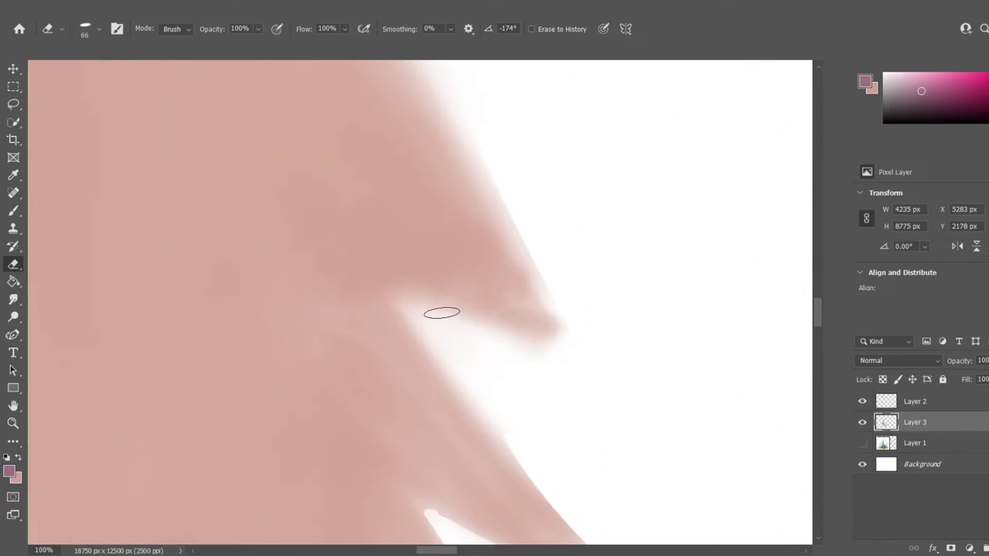
pyautogui.click(99, 29)
pyautogui.moveTo(431, 323); pyautogui.dragTo(545, 331)
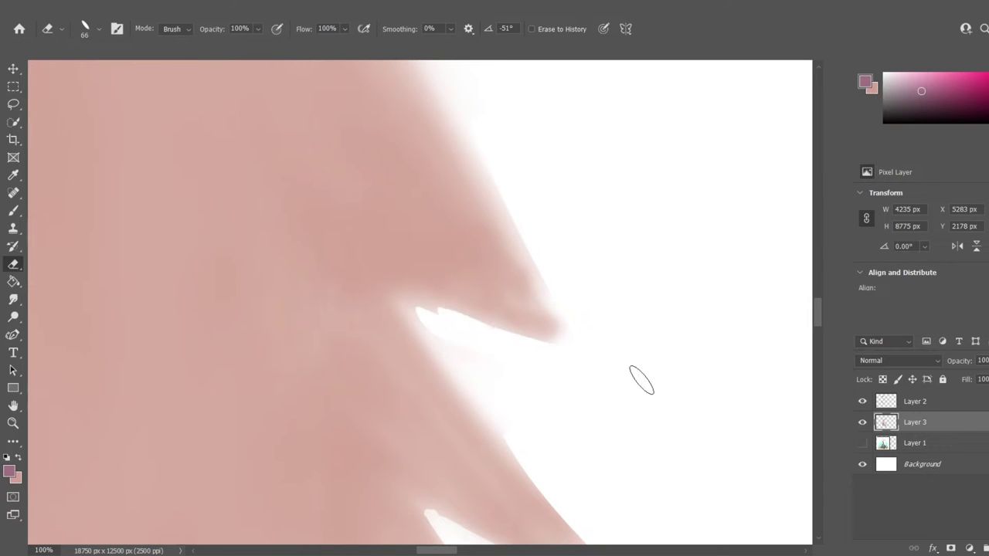
pyautogui.moveTo(431, 330); pyautogui.dragTo(489, 417)
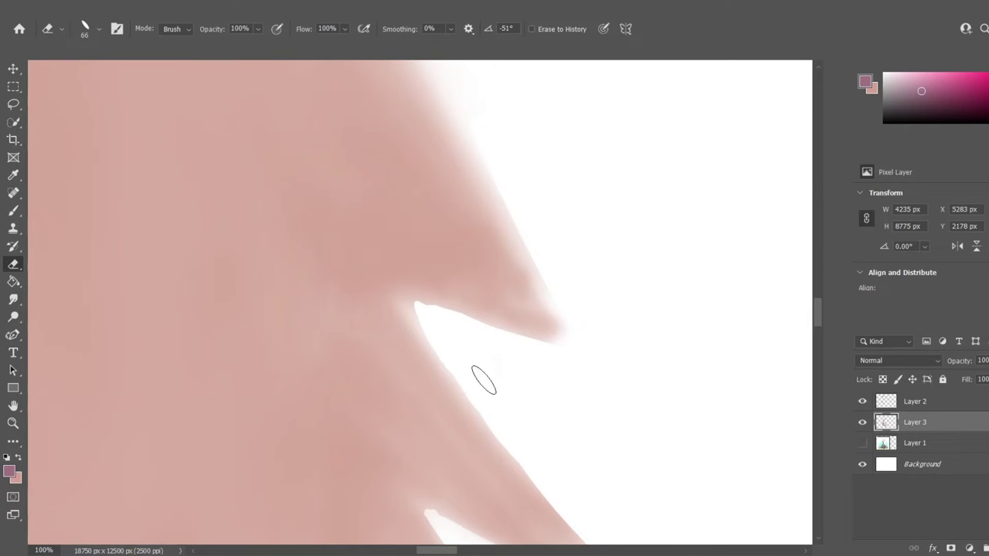
pyautogui.hotkey('ctrl', '-')
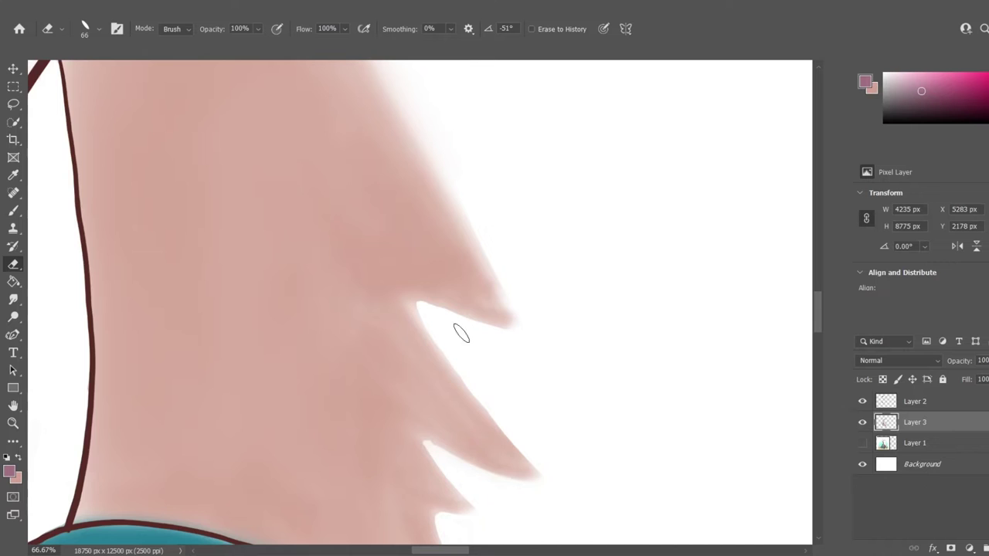
pyautogui.hotkey('ctrl', '-')
pyautogui.hotkey('ctrl', '-')
pyautogui.hotkey('ctrl', '-')
# Step: Hide the reference painting and paint lighter pink blush on both cheeks
pyautogui.press('b')
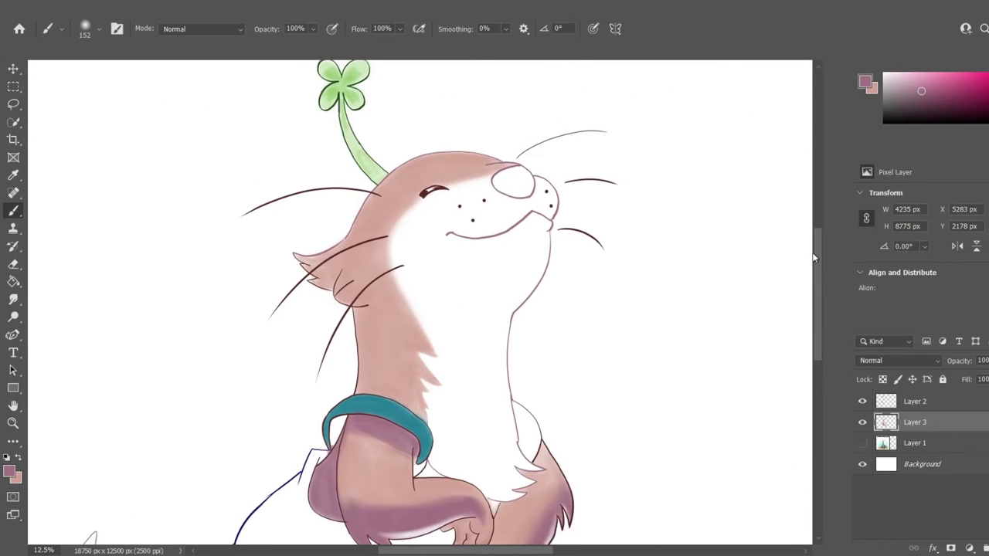
pyautogui.hotkey('ctrl', '+')
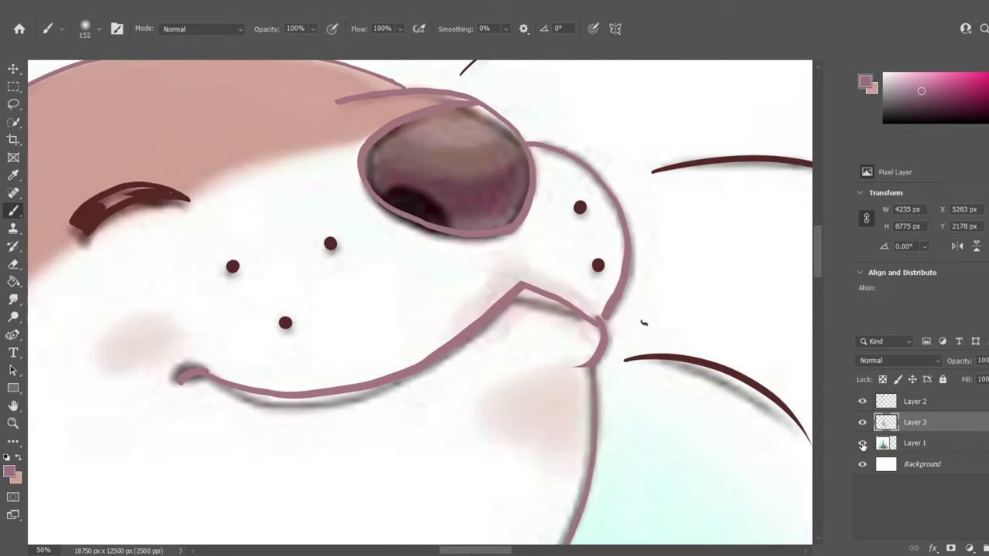
pyautogui.click(862, 442)
pyautogui.moveTo(185, 317)
pyautogui.mouseDown()
pyautogui.moveTo(162, 353)
pyautogui.moveTo(104, 394)
pyautogui.mouseUp()
pyautogui.moveTo(594, 397); pyautogui.dragTo(531, 424)
pyautogui.hotkey('ctrl', 'z')
pyautogui.hotkey('ctrl', 'z')
pyautogui.press('x')
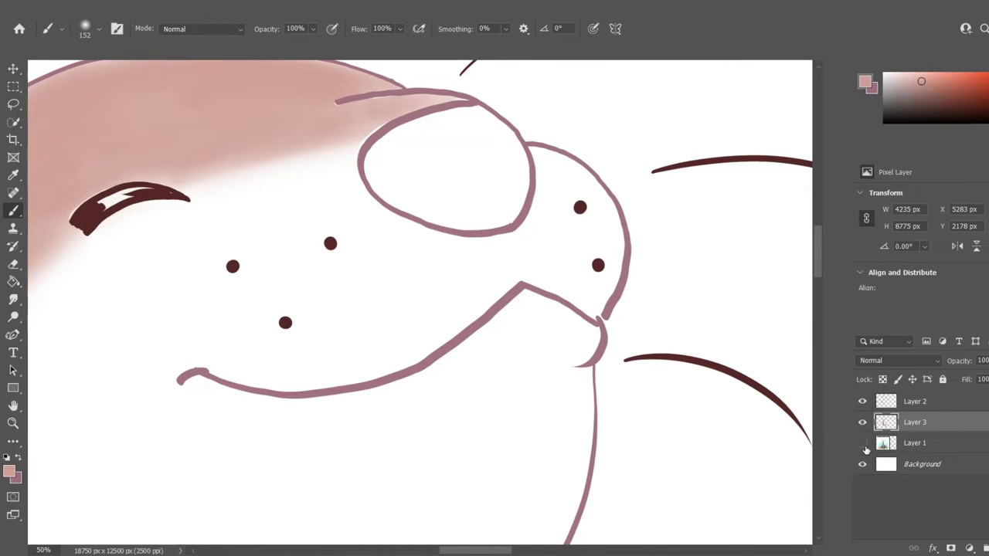
pyautogui.hotkey('ctrl', 'shift', 'z')
pyautogui.moveTo(553, 364)
pyautogui.mouseDown()
pyautogui.moveTo(553, 456)
pyautogui.moveTo(525, 413)
pyautogui.moveTo(576, 378)
pyautogui.mouseUp()
# Step: Paint soft pink blush along the nose line
pyautogui.moveTo(479, 286); pyautogui.dragTo(588, 317)
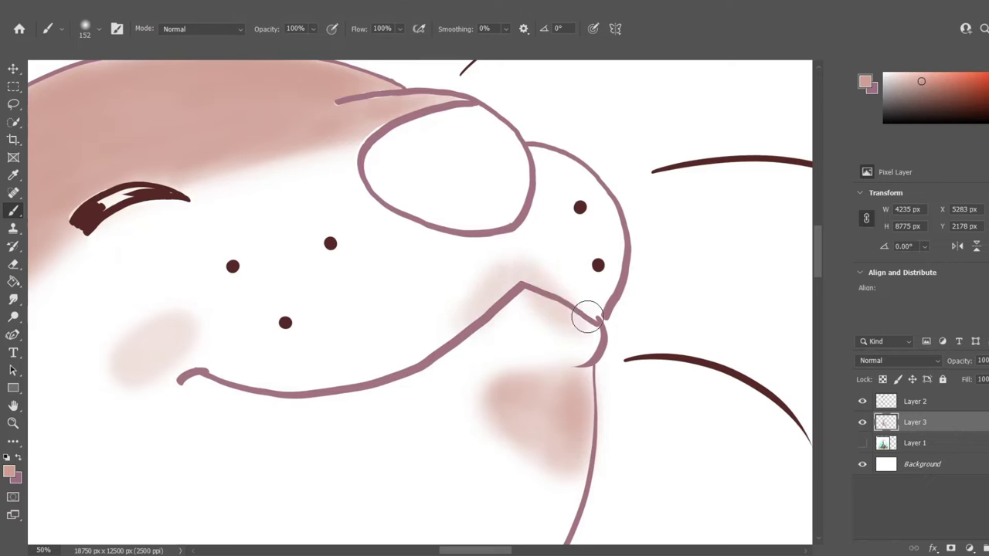
pyautogui.hotkey('ctrl', 'z')
pyautogui.moveTo(453, 320); pyautogui.dragTo(508, 265)
pyautogui.moveTo(697, 304); pyautogui.dragTo(757, 345)
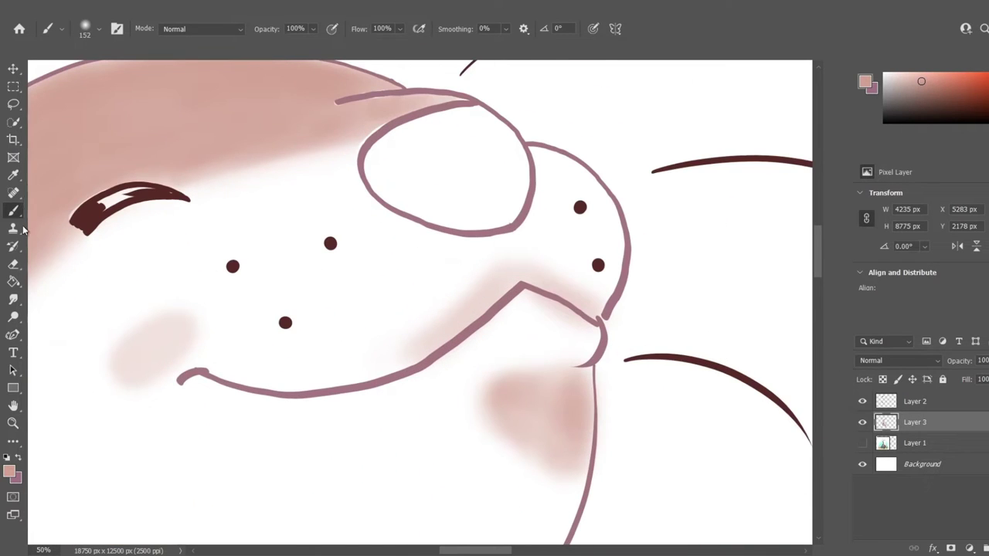
# Step: Erase excess blush around the nose line and upper cheek, comparing against the reference
pyautogui.click(13, 263)
pyautogui.moveTo(487, 259); pyautogui.dragTo(402, 343)
pyautogui.moveTo(483, 265); pyautogui.dragTo(599, 278)
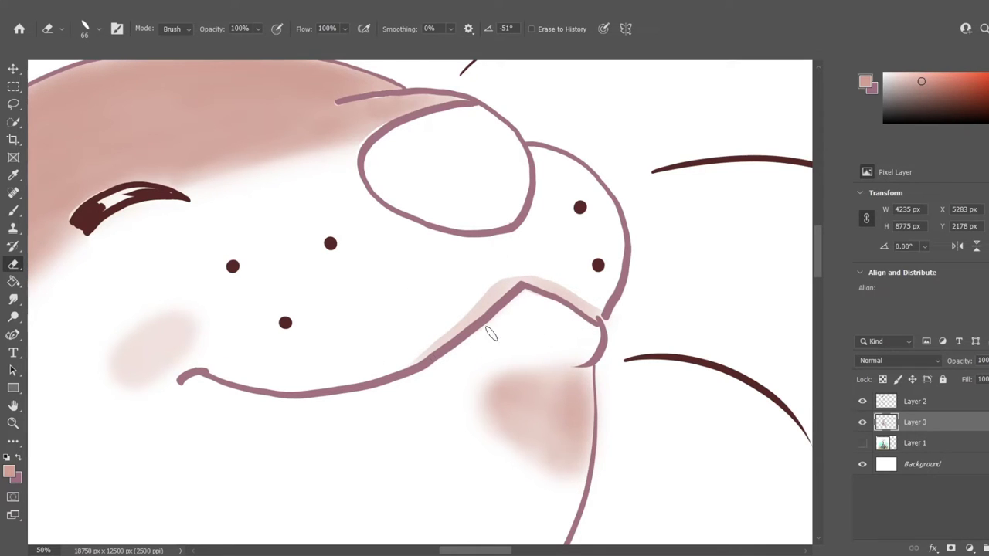
pyautogui.click(862, 442)
pyautogui.click(862, 443)
pyautogui.scroll(-3, 482, 197)
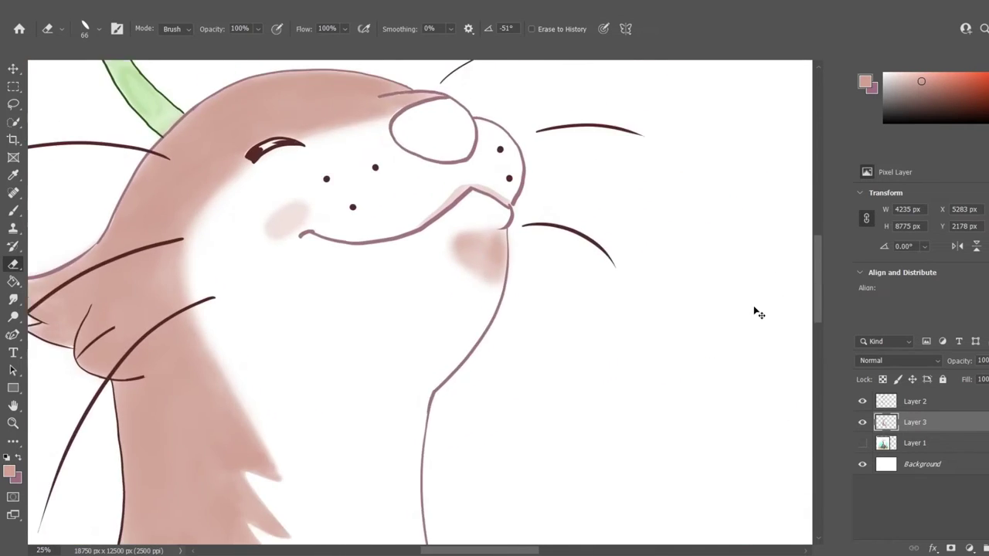
pyautogui.moveTo(587, 172)
pyautogui.mouseDown()
pyautogui.moveTo(512, 230)
pyautogui.moveTo(532, 154)
pyautogui.moveTo(582, 159)
pyautogui.mouseUp()
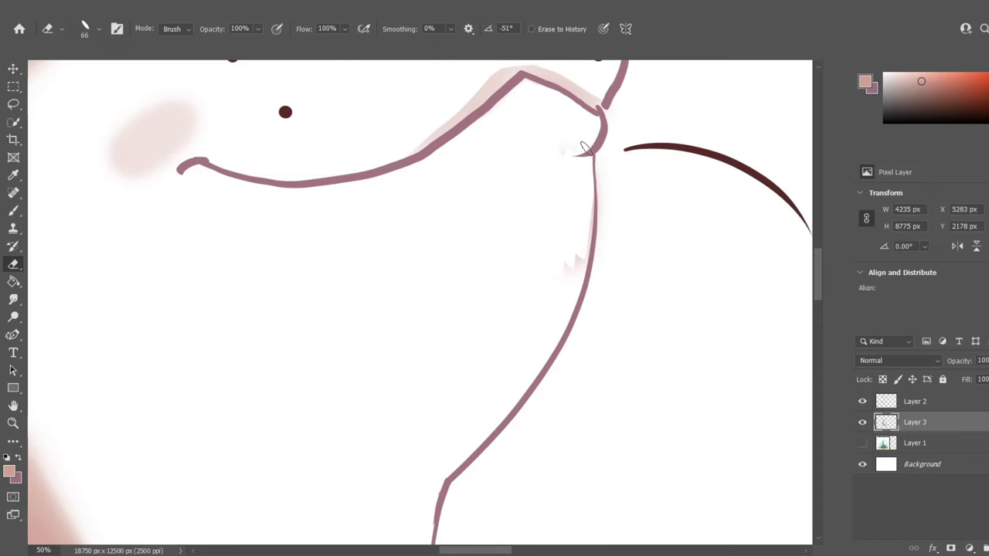
# Step: Paint soft pink blush under the chin
pyautogui.click(13, 211)
pyautogui.moveTo(503, 163)
pyautogui.mouseDown()
pyautogui.moveTo(579, 165)
pyautogui.moveTo(579, 245)
pyautogui.moveTo(486, 174)
pyautogui.moveTo(582, 164)
pyautogui.moveTo(490, 161)
pyautogui.mouseUp()
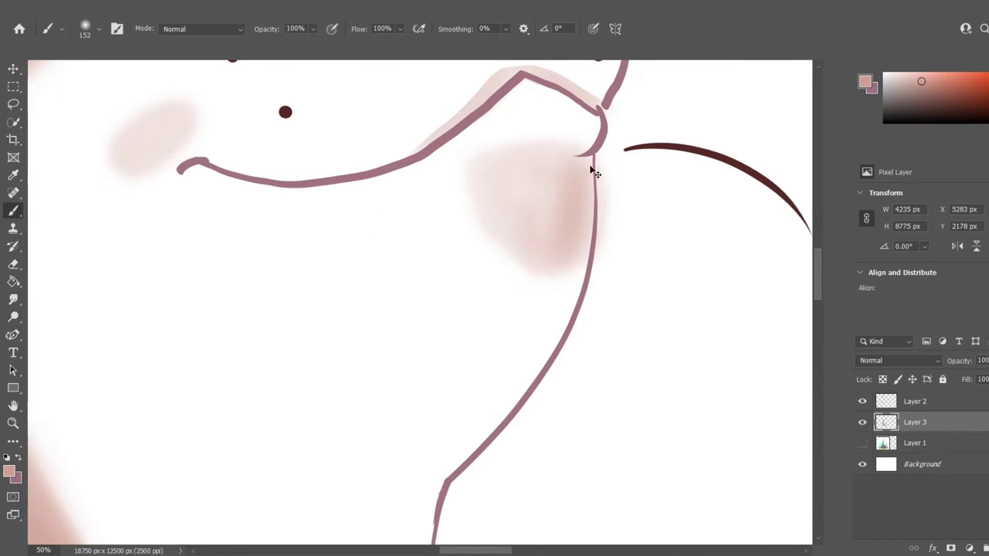
pyautogui.hotkey('ctrl', 'z')
pyautogui.hotkey('ctrl', 'z')
pyautogui.moveTo(564, 165); pyautogui.dragTo(495, 163)
pyautogui.hotkey('ctrl', '-')
pyautogui.hotkey('ctrl', '-')
pyautogui.hotkey('ctrl', '+')
pyautogui.hotkey('ctrl', '+')
pyautogui.hotkey('ctrl', '+')
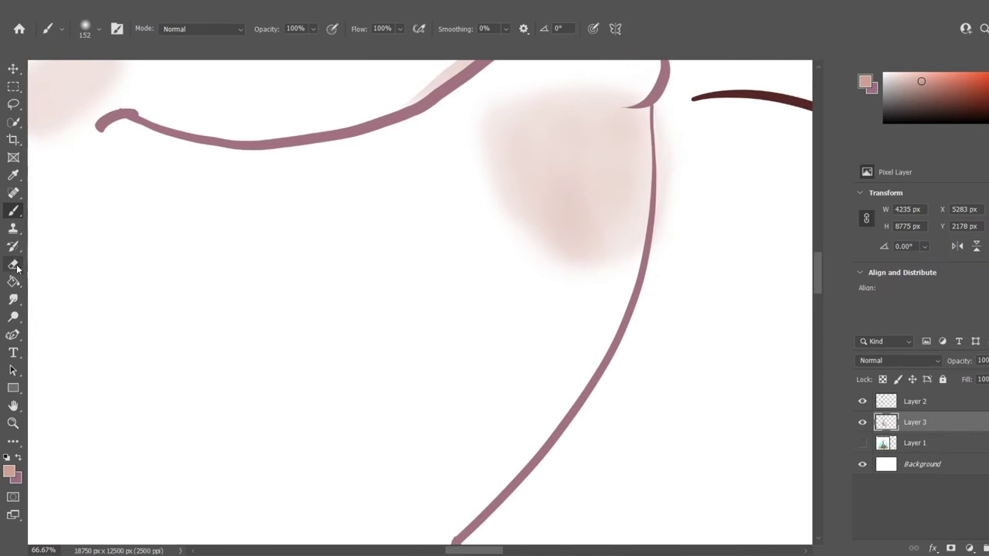
# Step: Trim the chin blush with the eraser, then add a faint pink stroke near the chin
pyautogui.press('e')
pyautogui.hotkey('ctrl', '-')
pyautogui.hotkey('ctrl', '-')
pyautogui.hotkey('ctrl', '-')
pyautogui.hotkey('ctrl', '-')
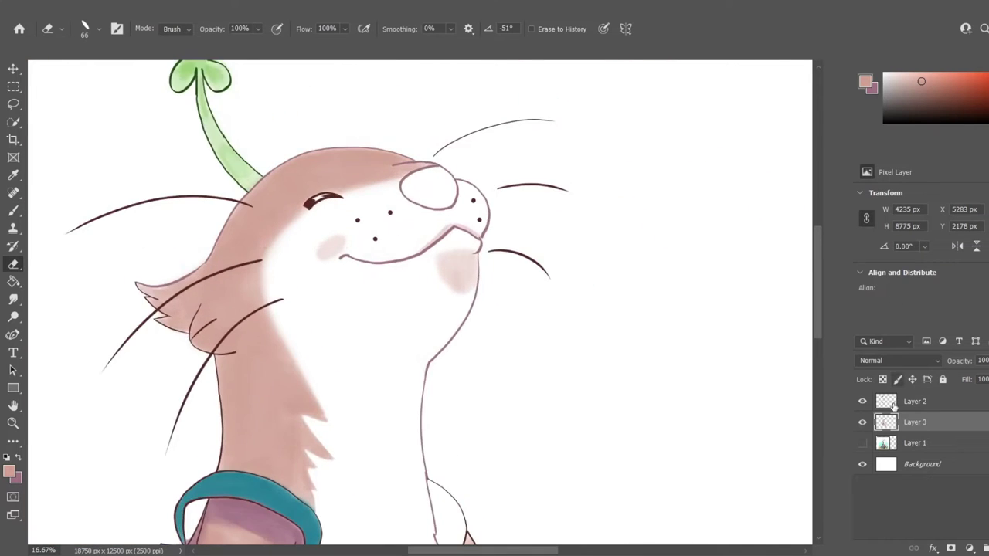
pyautogui.click(862, 422)
pyautogui.click(863, 422)
pyautogui.hotkey('ctrl', '+')
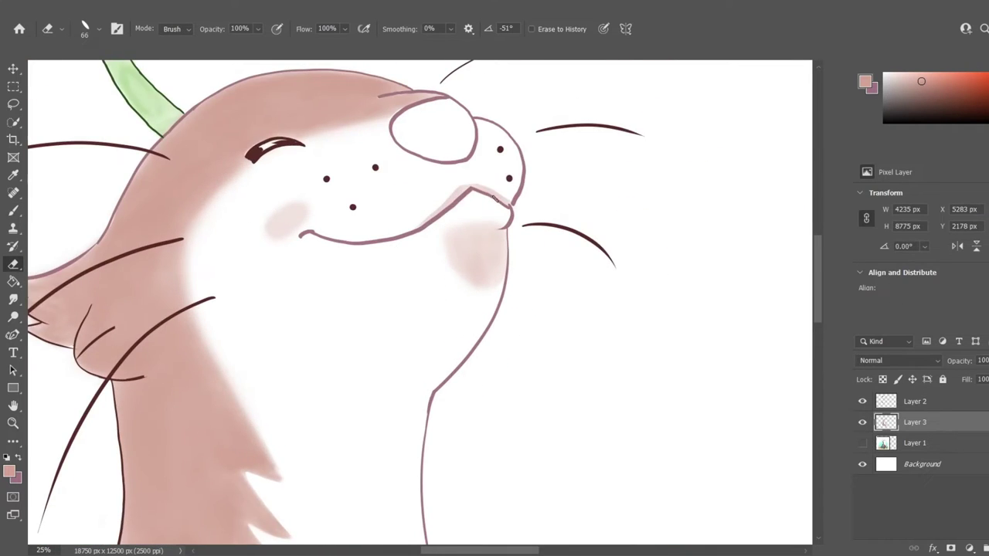
pyautogui.moveTo(475, 222); pyautogui.dragTo(486, 278)
pyautogui.hotkey('ctrl', '+')
pyautogui.hotkey('ctrl', '+')
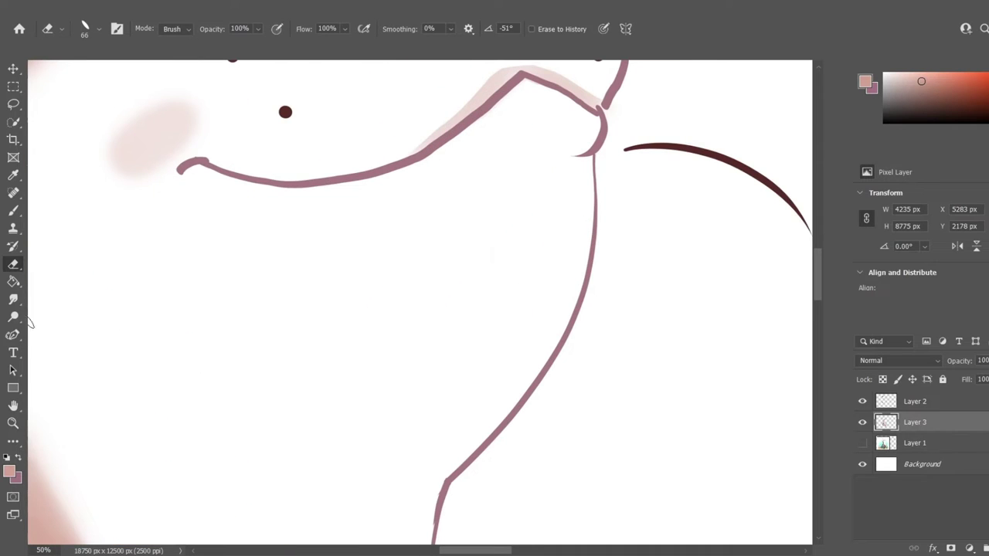
pyautogui.click(14, 211)
pyautogui.rightClick(533, 194)
pyautogui.moveTo(521, 190)
pyautogui.mouseDown()
pyautogui.moveTo(554, 252)
pyautogui.moveTo(567, 181)
pyautogui.moveTo(537, 234)
pyautogui.moveTo(567, 216)
pyautogui.moveTo(546, 244)
pyautogui.mouseUp()
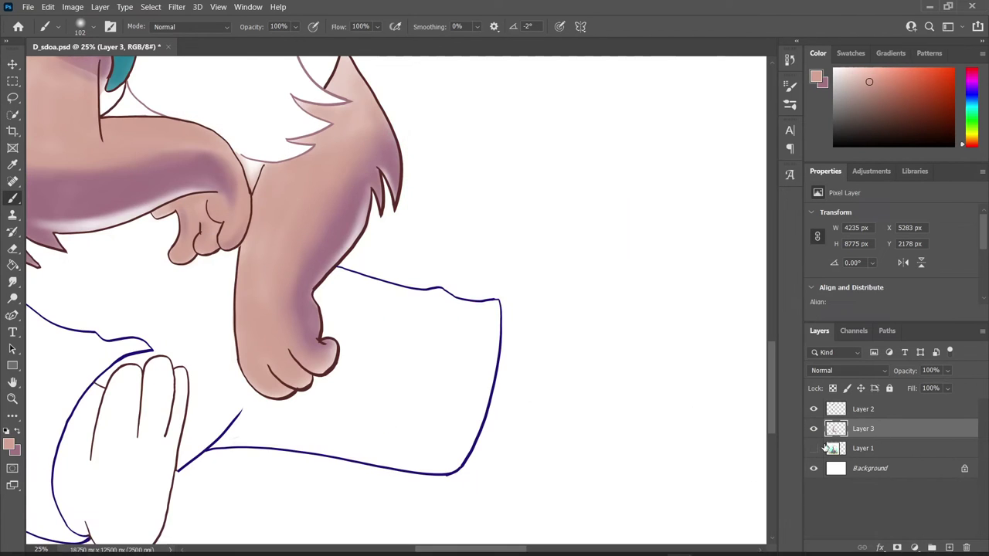
# Step: Show the reference, make Layer 2 active, and sample dark red as the paint colour
pyautogui.click(812, 448)
pyautogui.click(819, 408)
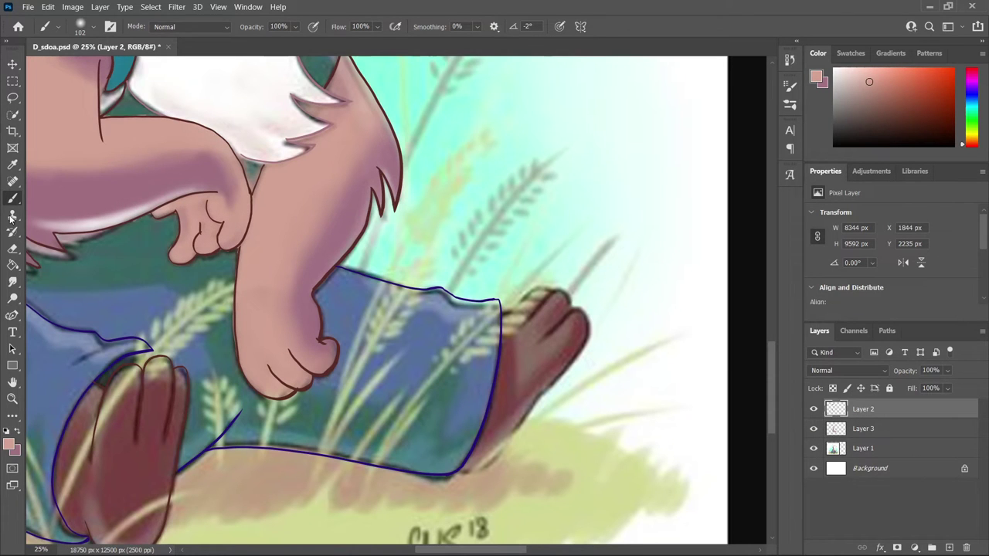
pyautogui.click(91, 27)
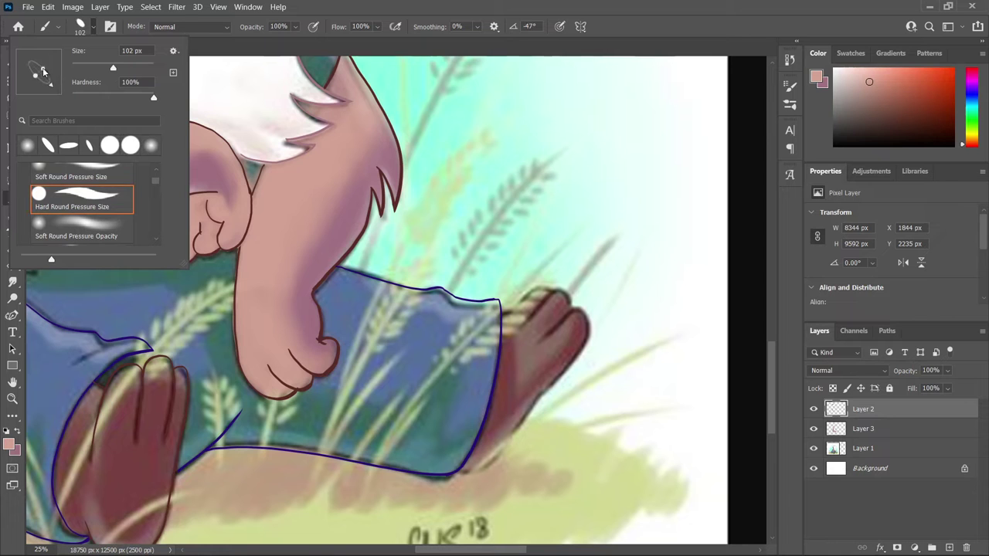
pyautogui.press('Escape')
pyautogui.press('i')
pyautogui.click(296, 387)
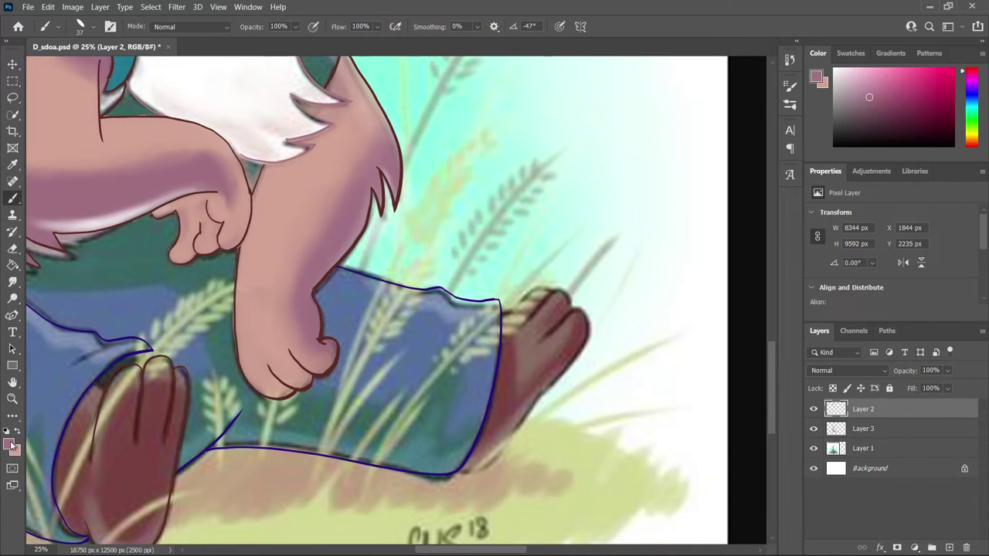
pyautogui.click(340, 350)
pyautogui.press('Return')
# Step: Draw a dark red outline around the paw, undoing misplaced strokes
pyautogui.press('b')
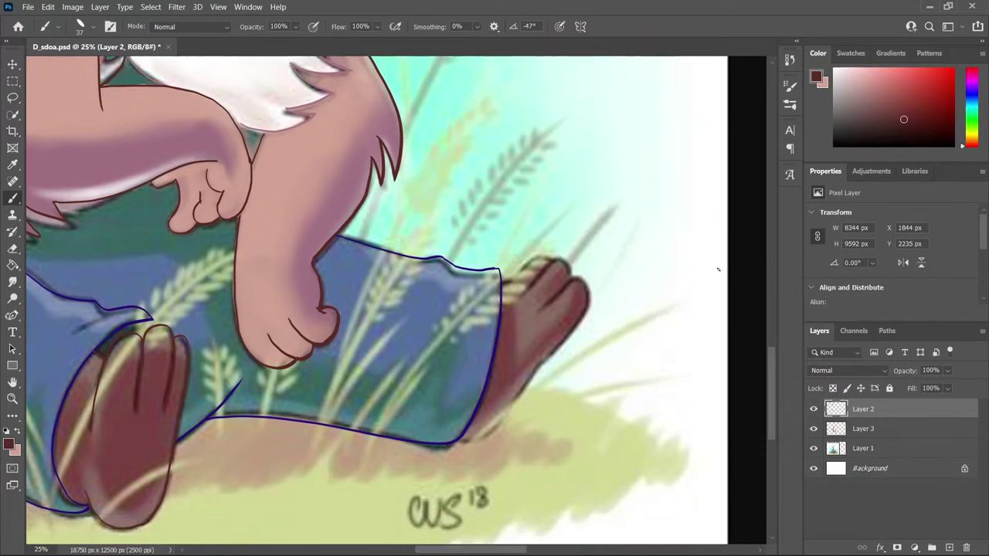
pyautogui.hotkey('ctrl', '+')
pyautogui.hotkey('ctrl', '+')
pyautogui.hotkey('ctrl', '+')
pyautogui.scroll(-1, 773, 406)
pyautogui.moveTo(418, 229); pyautogui.dragTo(478, 178)
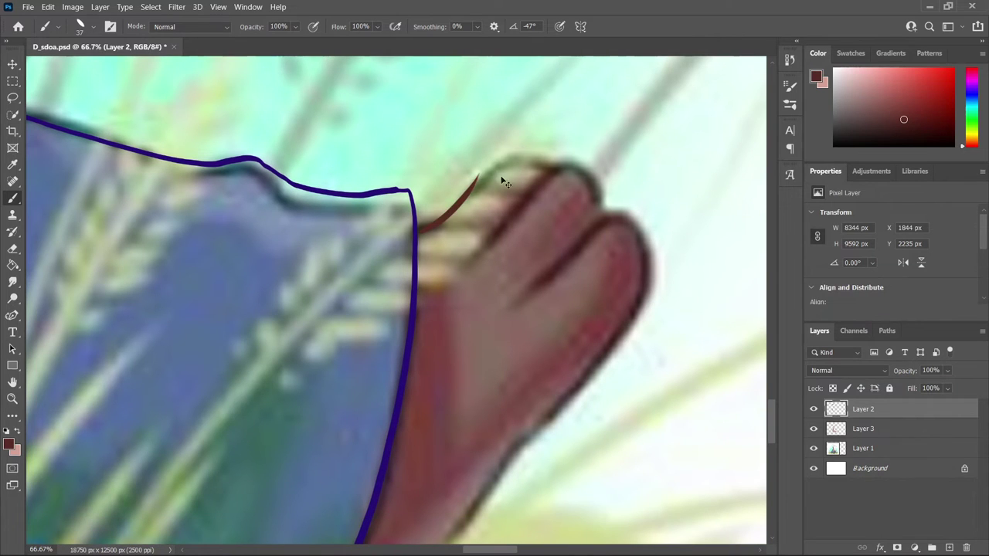
pyautogui.hotkey('ctrl', 'z')
pyautogui.moveTo(418, 230); pyautogui.dragTo(542, 160)
pyautogui.moveTo(643, 224); pyautogui.dragTo(510, 464)
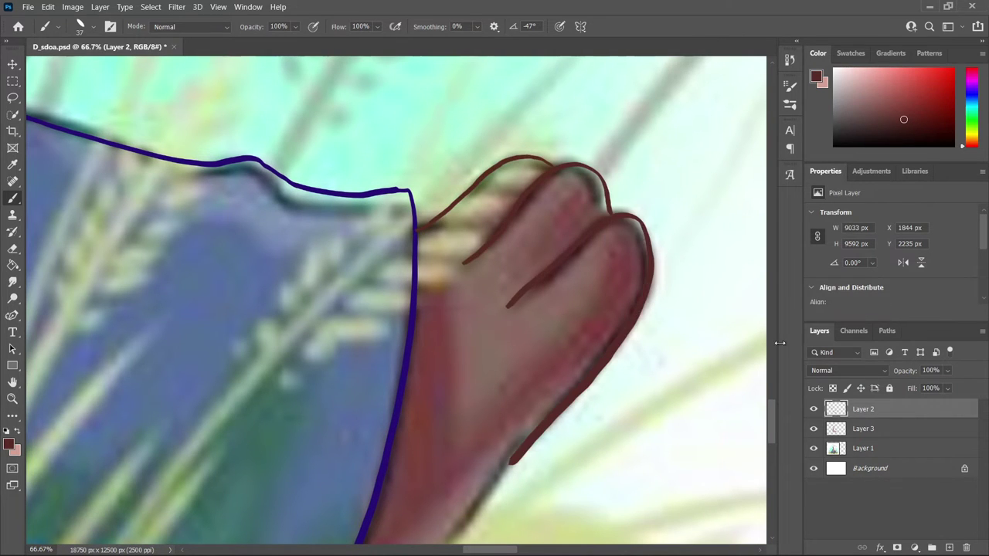
pyautogui.moveTo(771, 423); pyautogui.dragTo(770, 435)
pyautogui.moveTo(300, 497)
pyautogui.mouseDown()
pyautogui.moveTo(351, 492)
pyautogui.moveTo(514, 312)
pyautogui.moveTo(277, 513)
pyautogui.moveTo(430, 422)
pyautogui.moveTo(511, 312)
pyautogui.mouseUp()
pyautogui.hotkey('ctrl', 'z')
pyautogui.hotkey('ctrl', 'z')
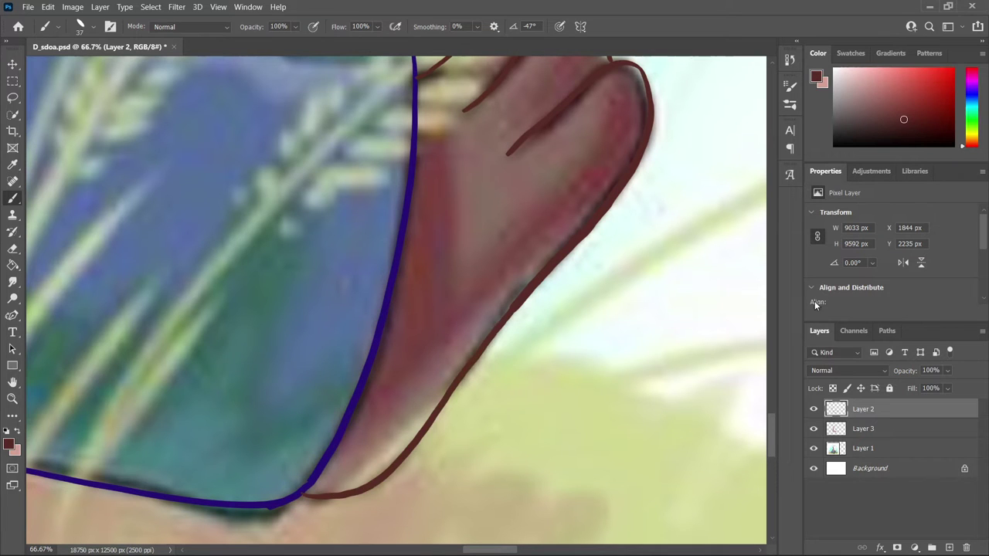
# Step: Hide the Layer 1 reference and sample the collar's teal as the paint colour
pyautogui.click(813, 448)
pyautogui.hotkey('ctrl', '-')
pyautogui.hotkey('ctrl', '-')
pyautogui.hotkey('ctrl', '-')
pyautogui.moveTo(512, 550); pyautogui.dragTo(402, 543)
pyautogui.scroll(5, 774, 344)
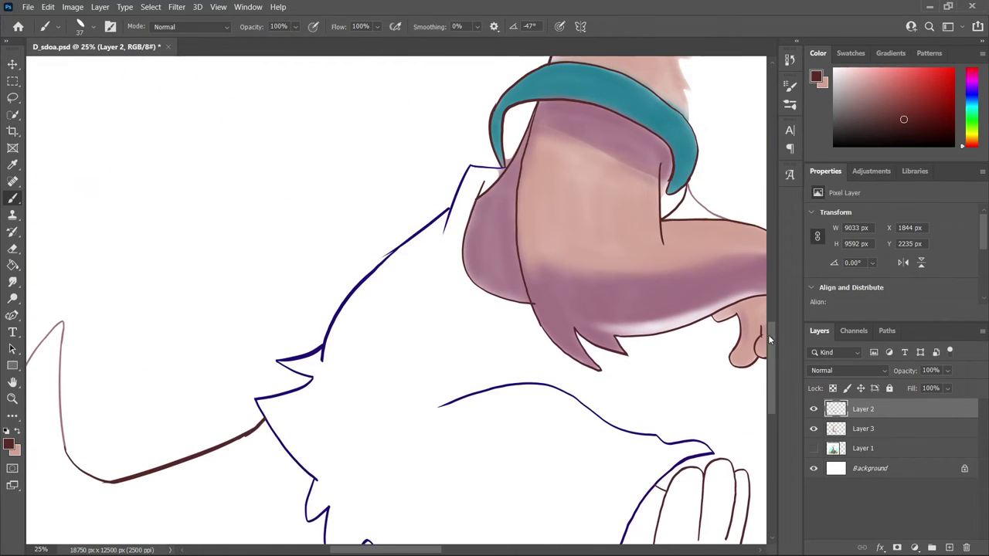
pyautogui.press('i')
pyautogui.click(541, 194)
pyautogui.click(9, 444)
pyautogui.click(562, 77)
pyautogui.press('Return')
# Step: Choose the Soft Round Pressure Opacity brush and brush soft teal over the overalls
pyautogui.press('b')
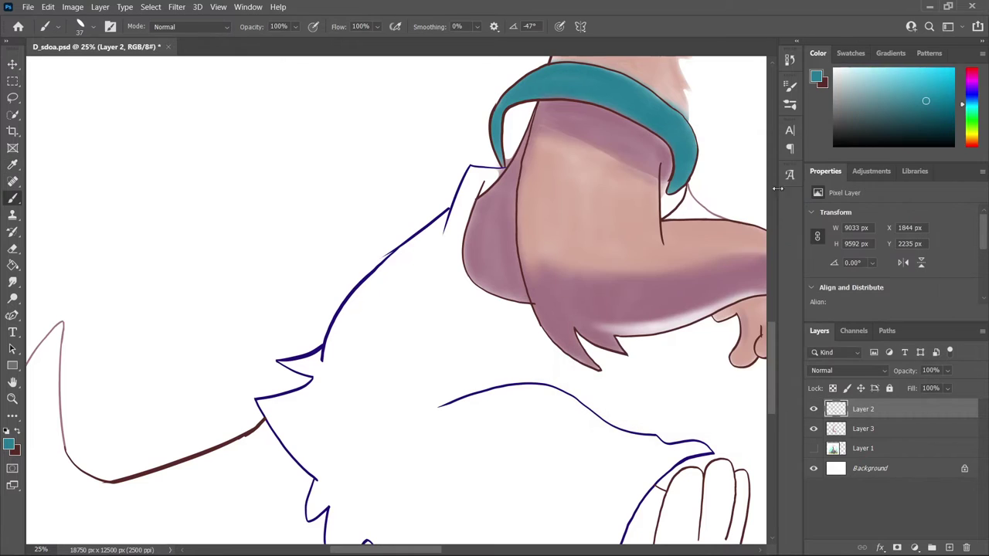
pyautogui.click(81, 27)
pyautogui.click(76, 228)
pyautogui.press('Return')
pyautogui.moveTo(364, 332)
pyautogui.mouseDown()
pyautogui.moveTo(415, 371)
pyautogui.moveTo(309, 369)
pyautogui.moveTo(310, 435)
pyautogui.mouseUp()
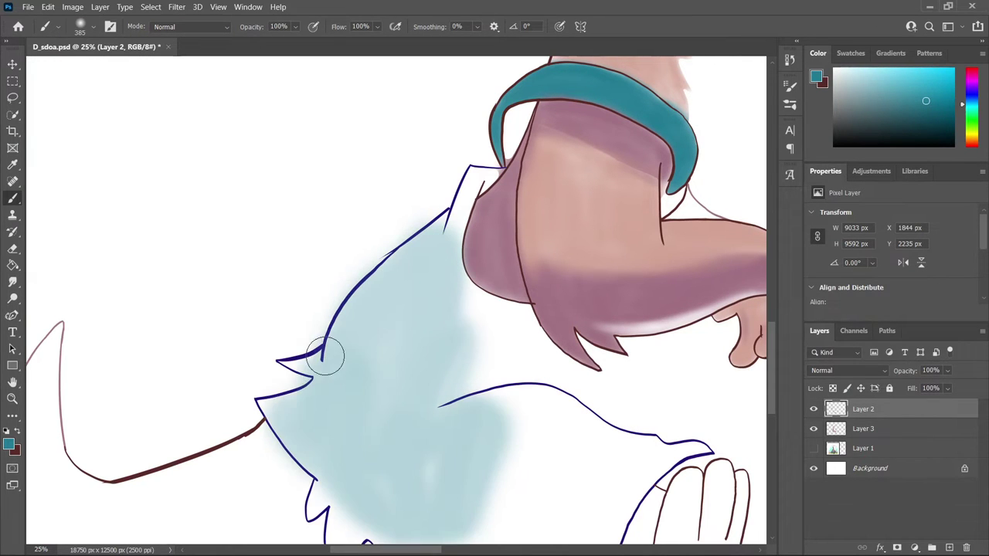
pyautogui.scroll(-2, 311, 435)
pyautogui.moveTo(629, 364); pyautogui.dragTo(408, 419)
# Step: Undo the trial teal shading, switch to Layer 3 and brush light teal over the overalls
pyautogui.hotkey('ctrl', 'z')
pyautogui.hotkey('ctrl', 'z')
pyautogui.hotkey('ctrl', 'z')
pyautogui.moveTo(464, 84); pyautogui.dragTo(409, 240)
pyautogui.hotkey('ctrl', 'z')
pyautogui.moveTo(463, 116)
pyautogui.mouseDown()
pyautogui.moveTo(370, 286)
pyautogui.moveTo(541, 302)
pyautogui.moveTo(429, 377)
pyautogui.moveTo(424, 404)
pyautogui.moveTo(397, 223)
pyautogui.moveTo(533, 472)
pyautogui.mouseUp()
pyautogui.scroll(-2, 533, 471)
pyautogui.moveTo(533, 417)
pyautogui.mouseDown()
pyautogui.moveTo(586, 377)
pyautogui.moveTo(640, 254)
pyautogui.moveTo(464, 208)
pyautogui.mouseUp()
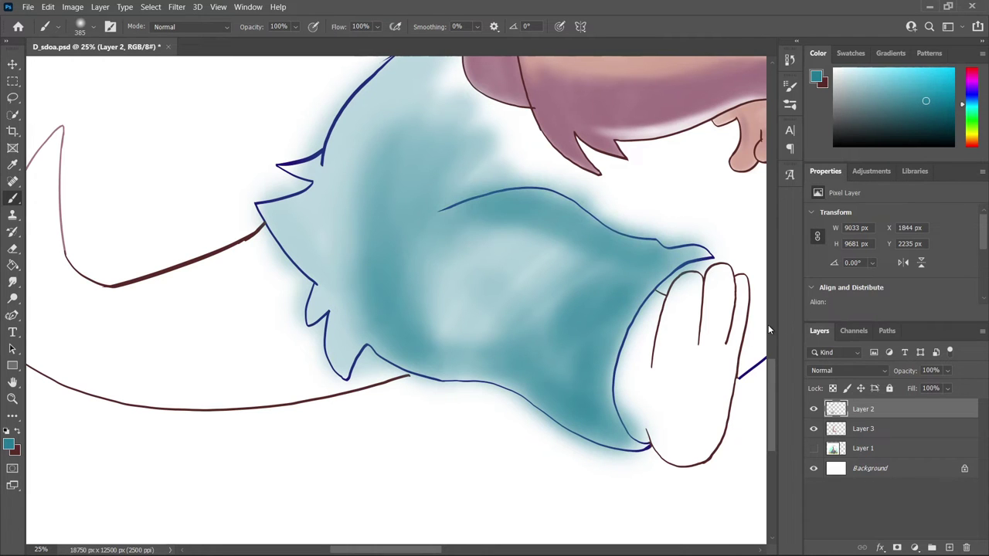
pyautogui.hotkey('ctrl', 'z')
pyautogui.hotkey('ctrl', 'z')
pyautogui.hotkey('ctrl', 'z')
pyautogui.hotkey('ctrl', 'z')
pyautogui.hotkey('ctrl', 'z')
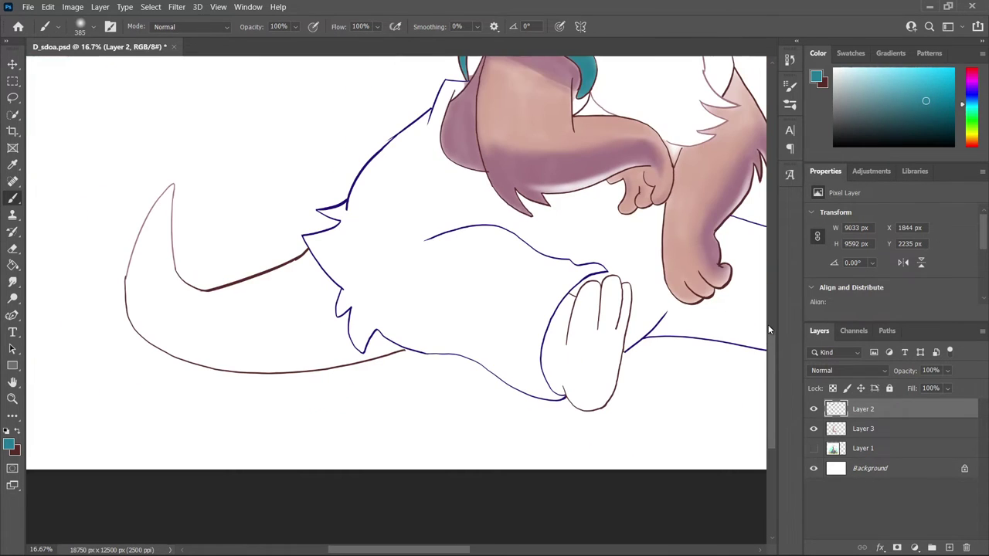
pyautogui.hotkey('alt', '[')
pyautogui.moveTo(409, 193)
pyautogui.mouseDown()
pyautogui.moveTo(363, 325)
pyautogui.moveTo(453, 329)
pyautogui.moveTo(518, 276)
pyautogui.mouseUp()
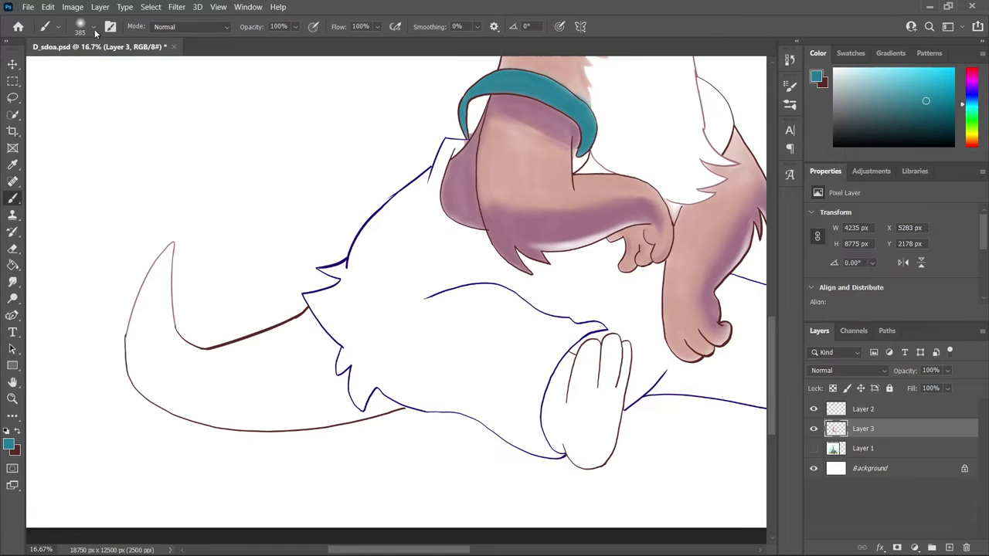
# Step: Try hard-round teal strokes and a fill on the overalls, then undo both
pyautogui.click(94, 27)
pyautogui.click(77, 222)
pyautogui.moveTo(410, 197); pyautogui.dragTo(387, 355)
pyautogui.moveTo(429, 224); pyautogui.dragTo(425, 396)
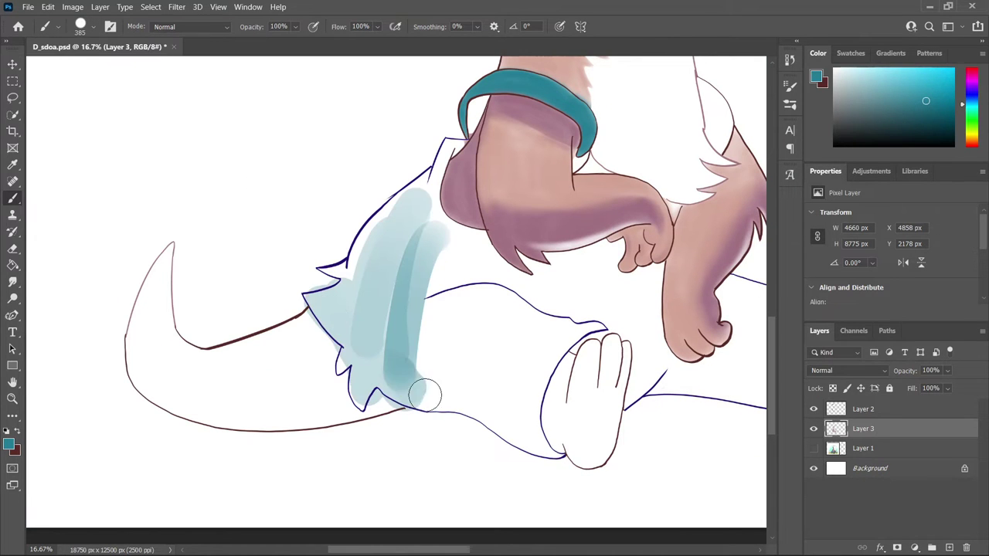
pyautogui.hotkey('ctrl', 'z')
pyautogui.press('g')
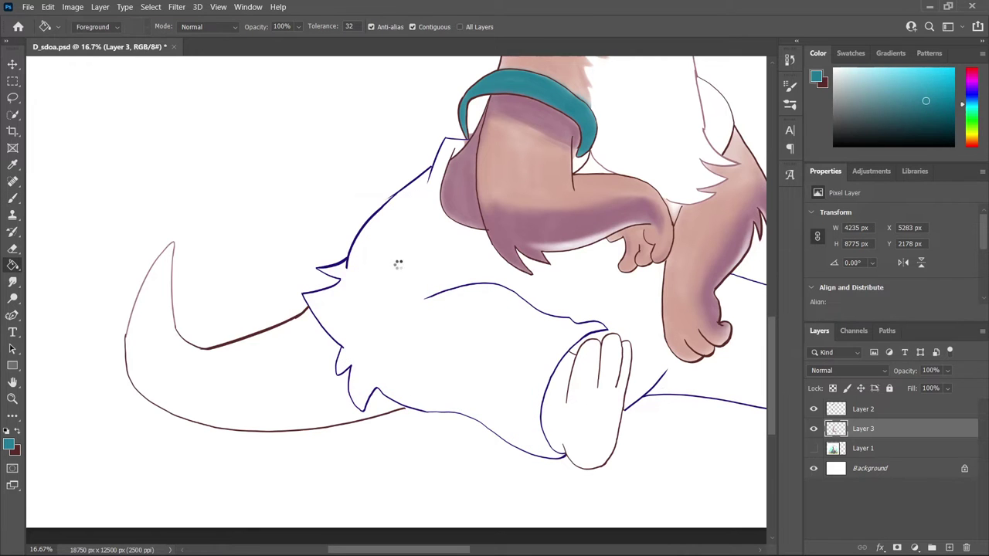
pyautogui.hotkey('ctrl', 'z')
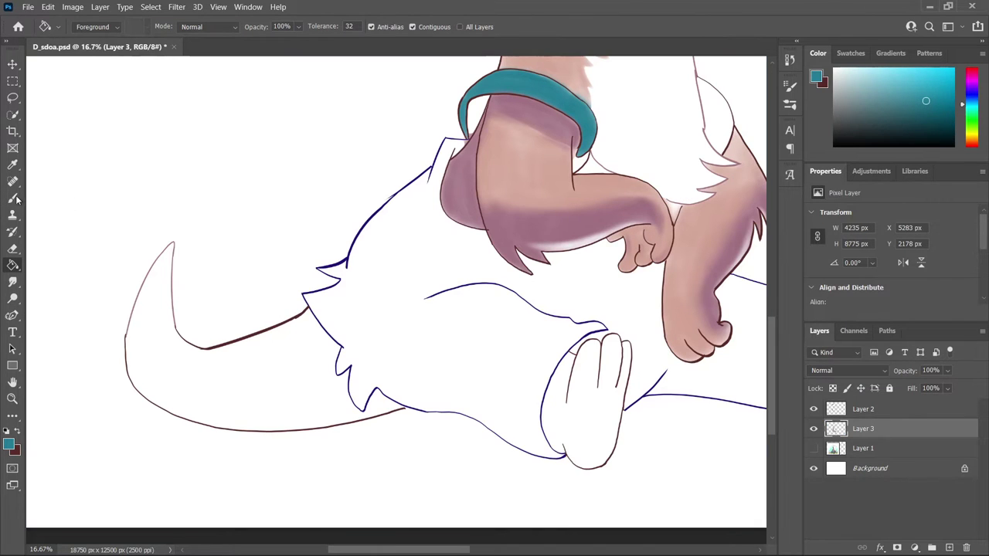
pyautogui.click(14, 199)
# Step: Paint soft teal over the overalls with a soft round brush tip
pyautogui.click(94, 26)
pyautogui.click(77, 230)
pyautogui.moveTo(389, 236)
pyautogui.mouseDown()
pyautogui.moveTo(375, 366)
pyautogui.moveTo(387, 221)
pyautogui.moveTo(363, 394)
pyautogui.moveTo(541, 453)
pyautogui.moveTo(455, 359)
pyautogui.moveTo(433, 316)
pyautogui.moveTo(424, 209)
pyautogui.moveTo(494, 263)
pyautogui.moveTo(444, 147)
pyautogui.moveTo(348, 255)
pyautogui.moveTo(340, 356)
pyautogui.moveTo(352, 371)
pyautogui.moveTo(553, 456)
pyautogui.moveTo(603, 320)
pyautogui.moveTo(463, 292)
pyautogui.moveTo(421, 297)
pyautogui.mouseUp()
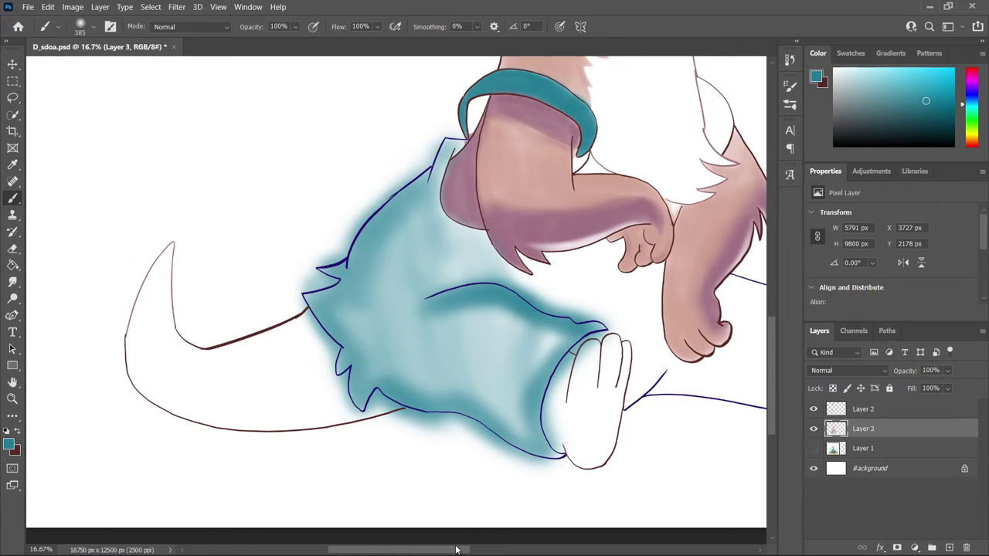
pyautogui.scroll(1, 634, 409)
# Step: Brush deeper teal at 1102 px, then fill the gap below the fingers at 149 px
pyautogui.click(92, 26)
pyautogui.moveTo(140, 73); pyautogui.dragTo(147, 72)
pyautogui.moveTo(463, 347)
pyautogui.mouseDown()
pyautogui.moveTo(415, 287)
pyautogui.moveTo(283, 298)
pyautogui.moveTo(453, 353)
pyautogui.moveTo(387, 154)
pyautogui.mouseUp()
pyautogui.rightClick(122, 79)
pyautogui.moveTo(146, 73); pyautogui.dragTo(85, 72)
pyautogui.click(393, 137)
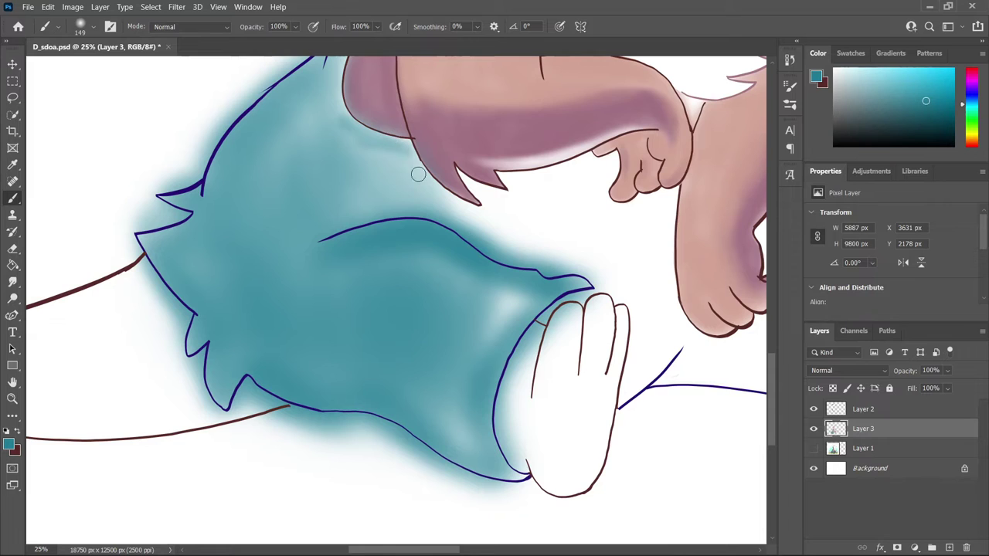
pyautogui.moveTo(488, 201)
pyautogui.mouseDown()
pyautogui.moveTo(510, 224)
pyautogui.moveTo(585, 161)
pyautogui.moveTo(504, 214)
pyautogui.moveTo(286, 263)
pyautogui.mouseUp()
# Step: Erase teal along the hand's edge and the overalls' edge with a 95 px eraser
pyautogui.press('e')
pyautogui.moveTo(357, 385)
pyautogui.mouseDown()
pyautogui.moveTo(405, 346)
pyautogui.moveTo(319, 476)
pyautogui.mouseUp()
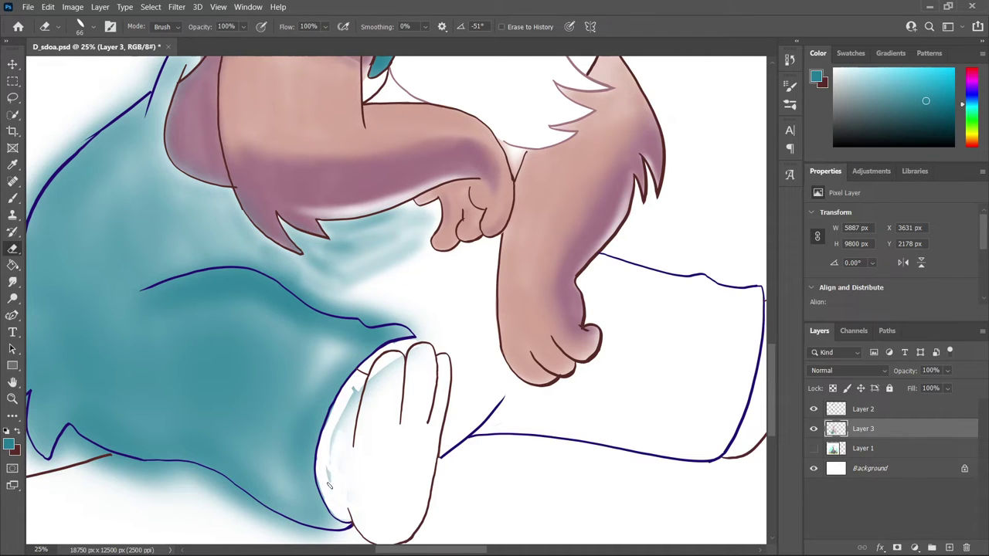
pyautogui.rightClick(25, 146)
pyautogui.moveTo(93, 44); pyautogui.dragTo(116, 45)
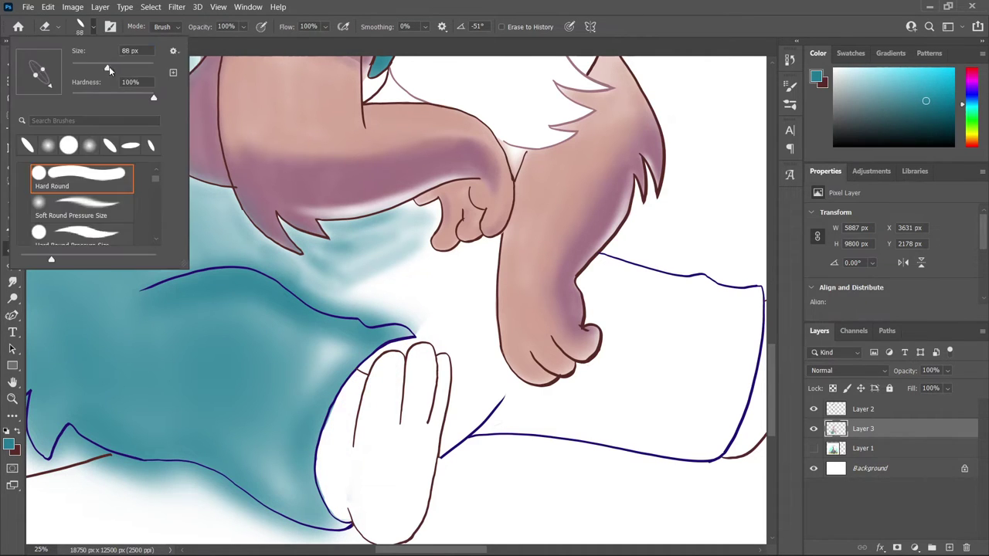
pyautogui.moveTo(425, 318); pyautogui.dragTo(364, 305)
pyautogui.moveTo(302, 296); pyautogui.dragTo(390, 306)
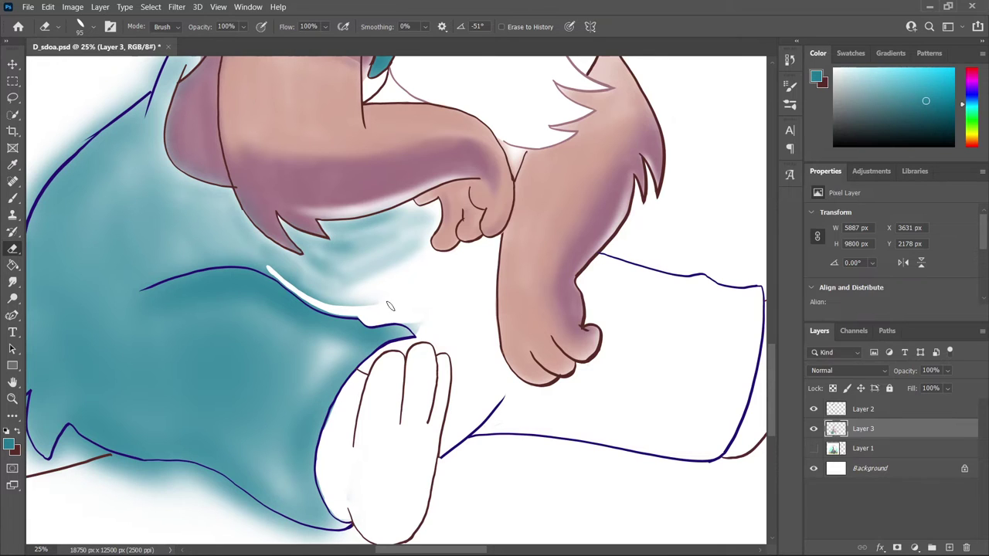
pyautogui.moveTo(293, 280)
pyautogui.mouseDown()
pyautogui.moveTo(340, 255)
pyautogui.moveTo(325, 274)
pyautogui.moveTo(332, 266)
pyautogui.moveTo(363, 296)
pyautogui.mouseUp()
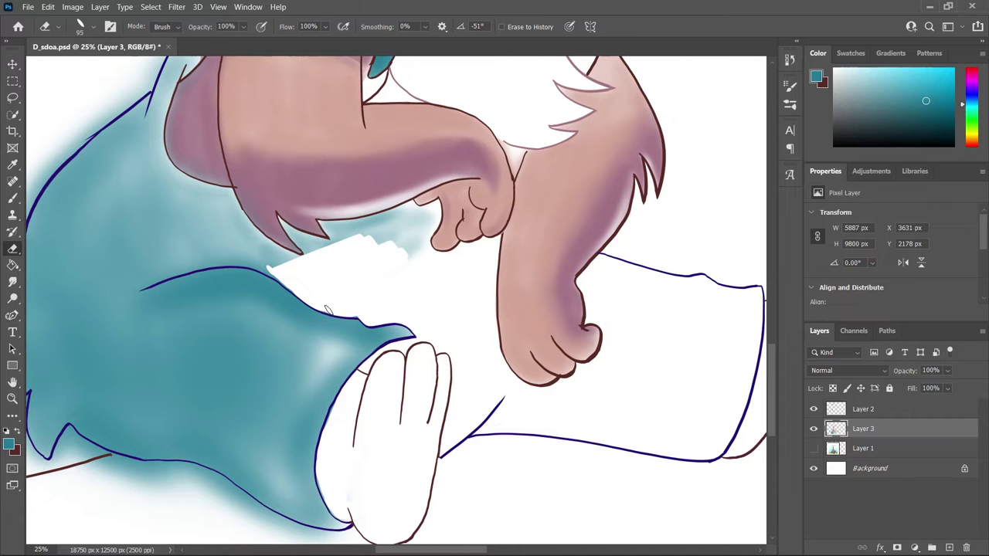
# Step: Zoom in and erase stray paint near the hand and under the hair with a soft round eraser
pyautogui.hotkey('ctrl', '+')
pyautogui.moveTo(415, 194)
pyautogui.mouseDown()
pyautogui.moveTo(442, 126)
pyautogui.moveTo(463, 121)
pyautogui.moveTo(255, 158)
pyautogui.moveTo(418, 141)
pyautogui.mouseUp()
pyautogui.click(94, 26)
pyautogui.doubleClick(81, 185)
pyautogui.moveTo(213, 186)
pyautogui.mouseDown()
pyautogui.moveTo(146, 237)
pyautogui.moveTo(233, 184)
pyautogui.mouseUp()
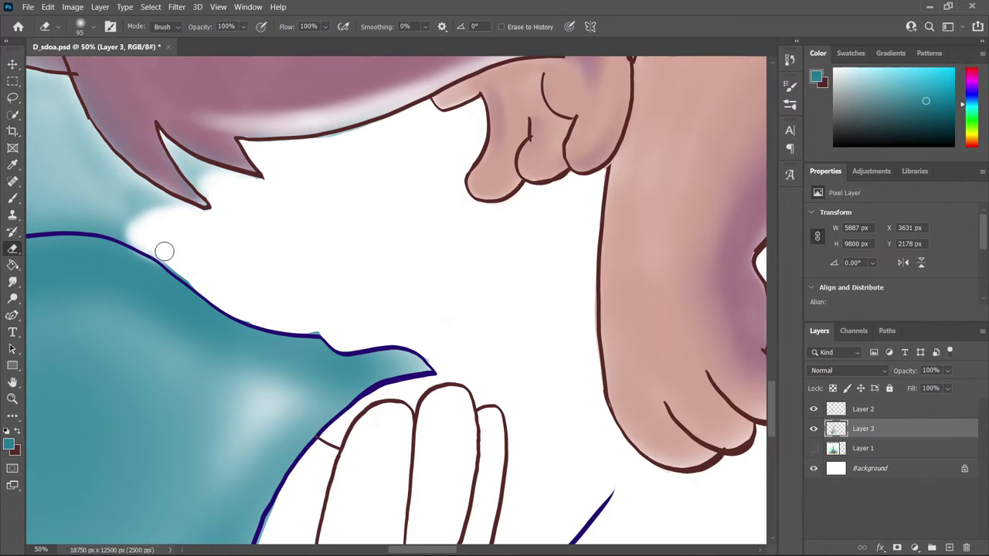
pyautogui.hotkey('ctrl', '-')
pyautogui.scroll(5, 771, 354)
pyautogui.scroll(5, 771, 354)
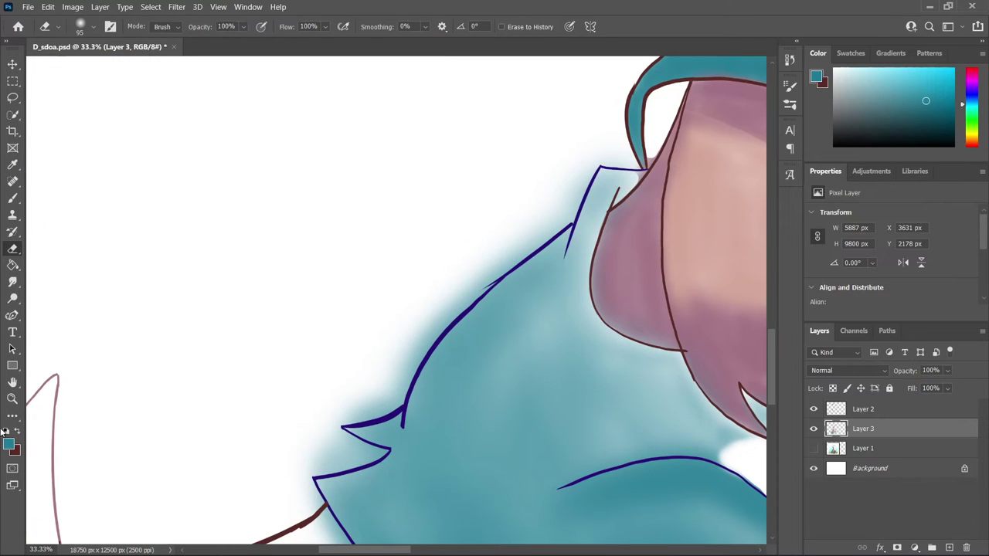
# Step: Darken the teal along the overalls' upper, lower-left and arm-side outlines with the Brush
pyautogui.press('b')
pyautogui.moveTo(595, 182)
pyautogui.mouseDown()
pyautogui.moveTo(463, 332)
pyautogui.moveTo(410, 402)
pyautogui.moveTo(411, 415)
pyautogui.mouseUp()
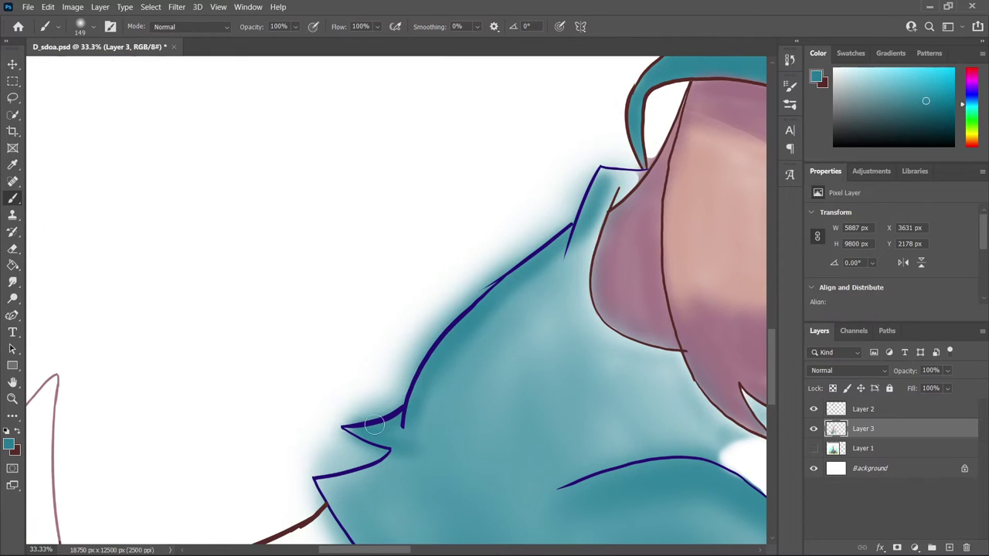
pyautogui.scroll(-5, 411, 416)
pyautogui.moveTo(318, 255)
pyautogui.mouseDown()
pyautogui.moveTo(390, 351)
pyautogui.moveTo(386, 332)
pyautogui.mouseUp()
pyautogui.moveTo(363, 286)
pyautogui.mouseDown()
pyautogui.moveTo(429, 487)
pyautogui.moveTo(460, 444)
pyautogui.mouseUp()
pyautogui.scroll(5, 433, 463)
pyautogui.moveTo(643, 161)
pyautogui.mouseDown()
pyautogui.moveTo(601, 165)
pyautogui.moveTo(629, 218)
pyautogui.mouseUp()
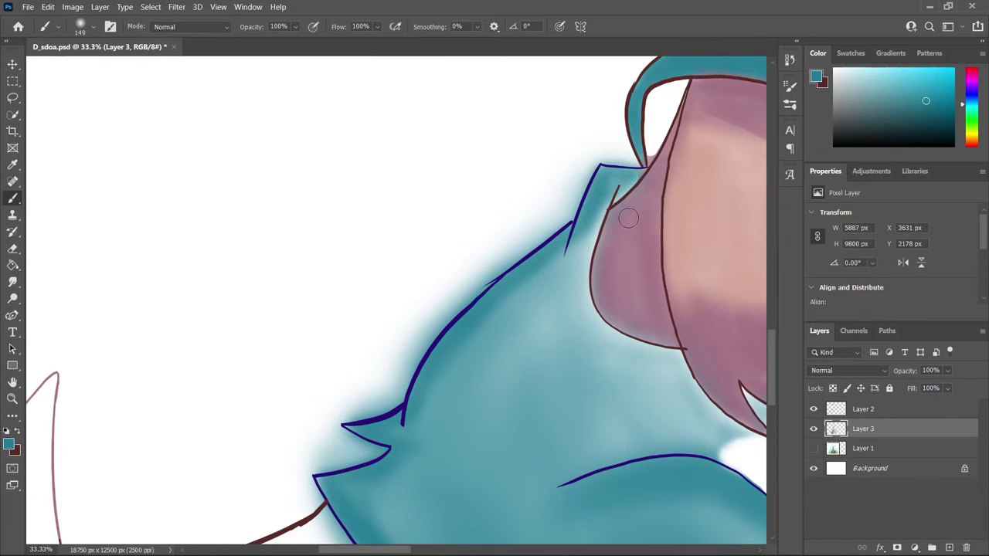
# Step: Paint darker teal over the pale highlight, the lower outline and the edge by the hand
pyautogui.scroll(-8, 453, 513)
pyautogui.hscroll(4, 364, 353)
pyautogui.moveTo(390, 371); pyautogui.dragTo(525, 425)
pyautogui.moveTo(440, 367)
pyautogui.mouseDown()
pyautogui.moveTo(558, 420)
pyautogui.moveTo(625, 348)
pyautogui.moveTo(576, 420)
pyautogui.moveTo(569, 364)
pyautogui.moveTo(608, 396)
pyautogui.mouseUp()
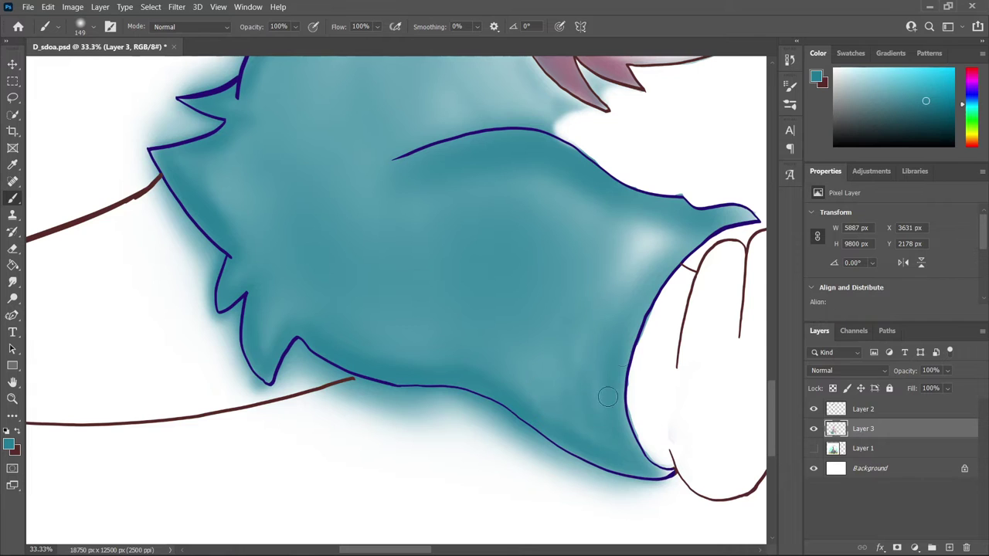
pyautogui.moveTo(599, 330)
pyautogui.mouseDown()
pyautogui.moveTo(673, 221)
pyautogui.moveTo(653, 277)
pyautogui.mouseUp()
pyautogui.moveTo(615, 444); pyautogui.dragTo(577, 415)
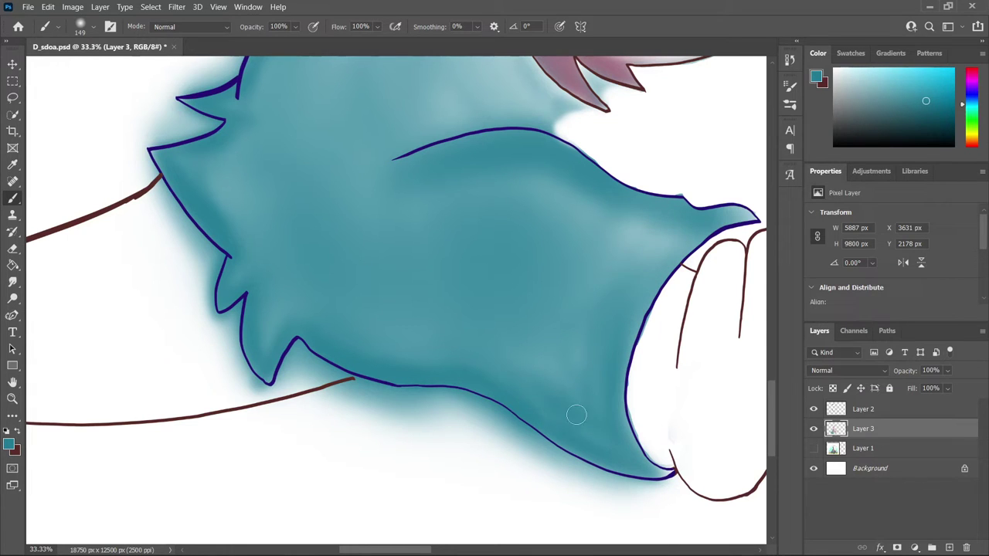
pyautogui.moveTo(667, 224)
pyautogui.mouseDown()
pyautogui.moveTo(613, 316)
pyautogui.moveTo(627, 269)
pyautogui.mouseUp()
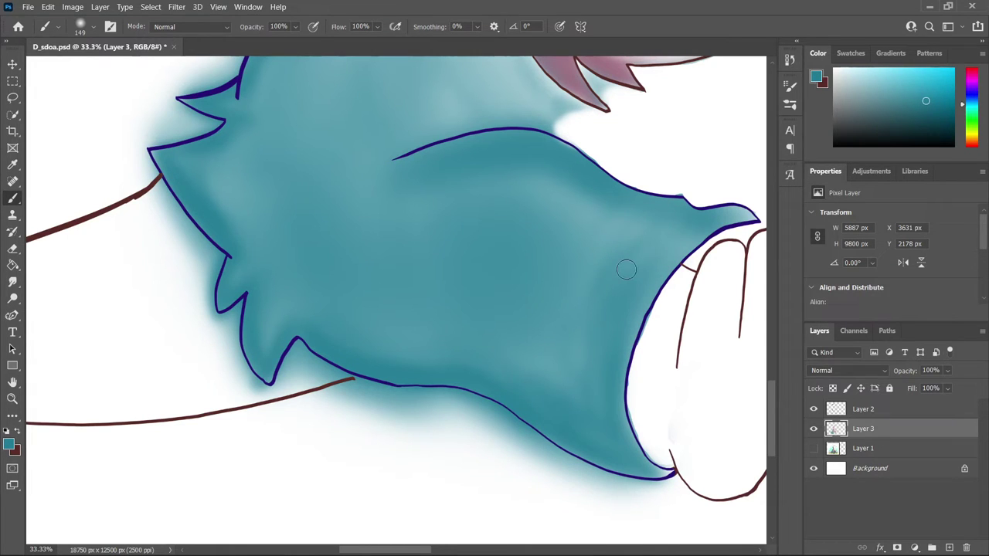
# Step: Switch from a hard to an elliptical eraser tip and clean teal haze along the upper outline
pyautogui.press('e')
pyautogui.click(85, 26)
pyautogui.doubleClick(70, 199)
pyautogui.moveTo(201, 249); pyautogui.dragTo(219, 346)
pyautogui.hotkey('ctrl', 'z')
pyautogui.click(85, 26)
pyautogui.click(78, 226)
pyautogui.press('Return')
pyautogui.moveTo(143, 144); pyautogui.dragTo(217, 123)
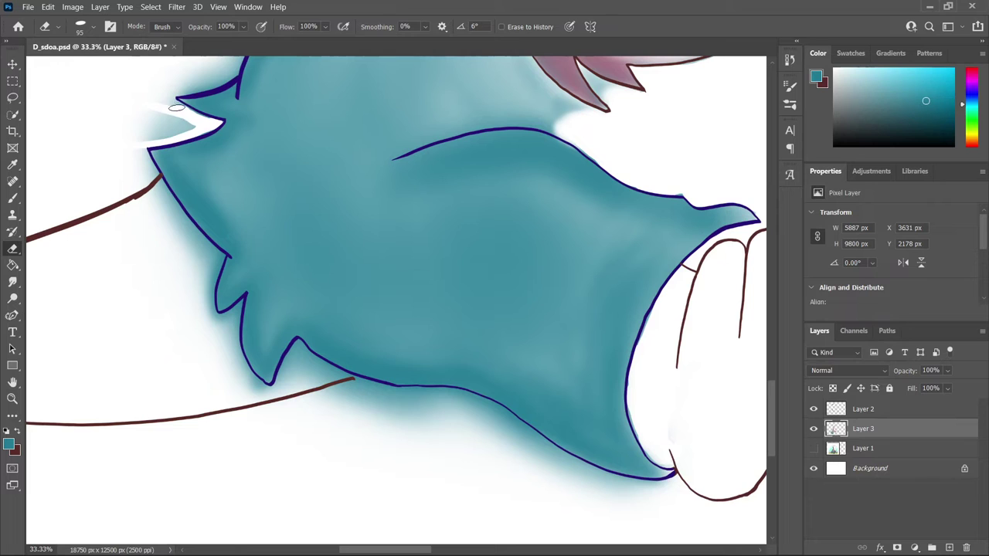
pyautogui.moveTo(158, 108); pyautogui.dragTo(193, 124)
# Step: Erase teal haze along the left outline, below the lower-left spike and along the lower outline
pyautogui.hscroll(-2, 193, 124)
pyautogui.moveTo(224, 154); pyautogui.dragTo(255, 209)
pyautogui.moveTo(236, 177)
pyautogui.mouseDown()
pyautogui.moveTo(282, 267)
pyautogui.moveTo(268, 343)
pyautogui.mouseUp()
pyautogui.moveTo(293, 311); pyautogui.dragTo(306, 323)
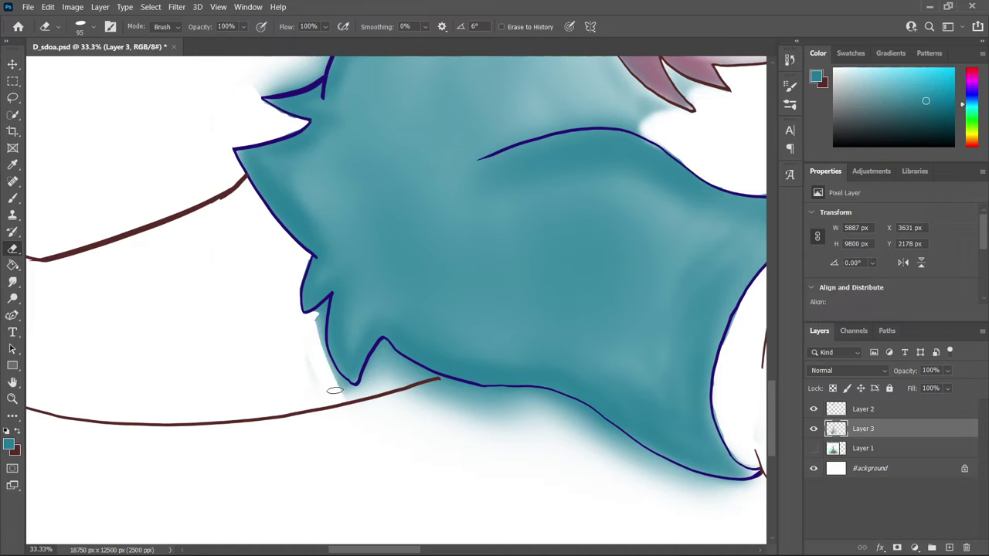
pyautogui.moveTo(356, 398)
pyautogui.mouseDown()
pyautogui.moveTo(364, 371)
pyautogui.moveTo(384, 372)
pyautogui.moveTo(598, 427)
pyautogui.mouseUp()
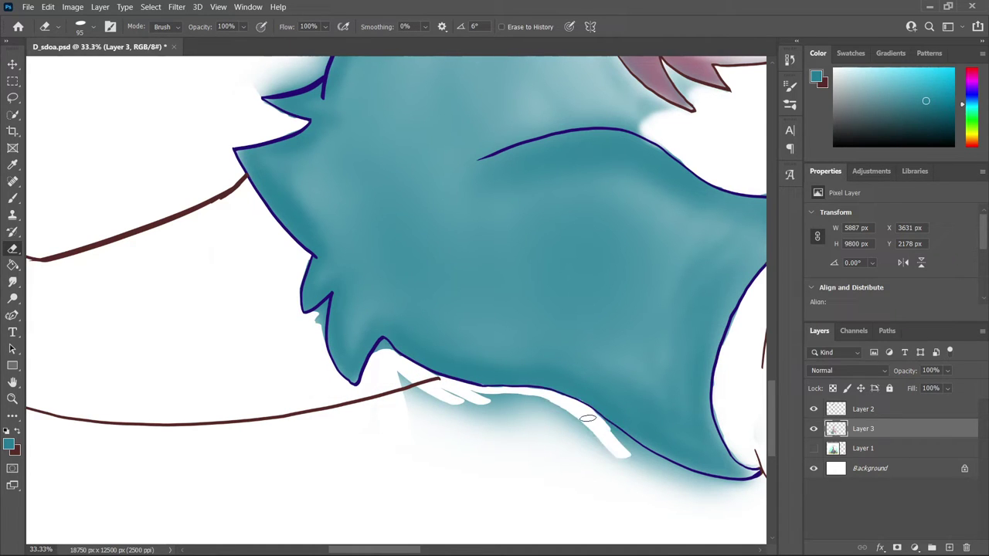
pyautogui.moveTo(598, 428)
pyautogui.mouseDown()
pyautogui.moveTo(683, 477)
pyautogui.moveTo(556, 453)
pyautogui.moveTo(554, 484)
pyautogui.moveTo(385, 491)
pyautogui.mouseUp()
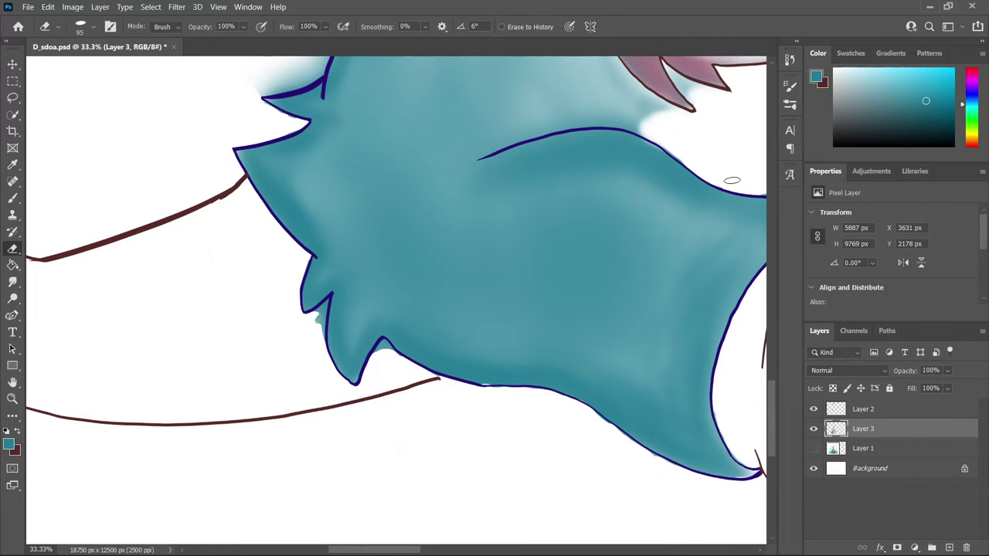
# Step: Erase teal haze outside the spiky outline on the other side of the trousers
pyautogui.hscroll(1, 732, 180)
pyautogui.hscroll(3, 687, 185)
pyautogui.scroll(3, 243, 100)
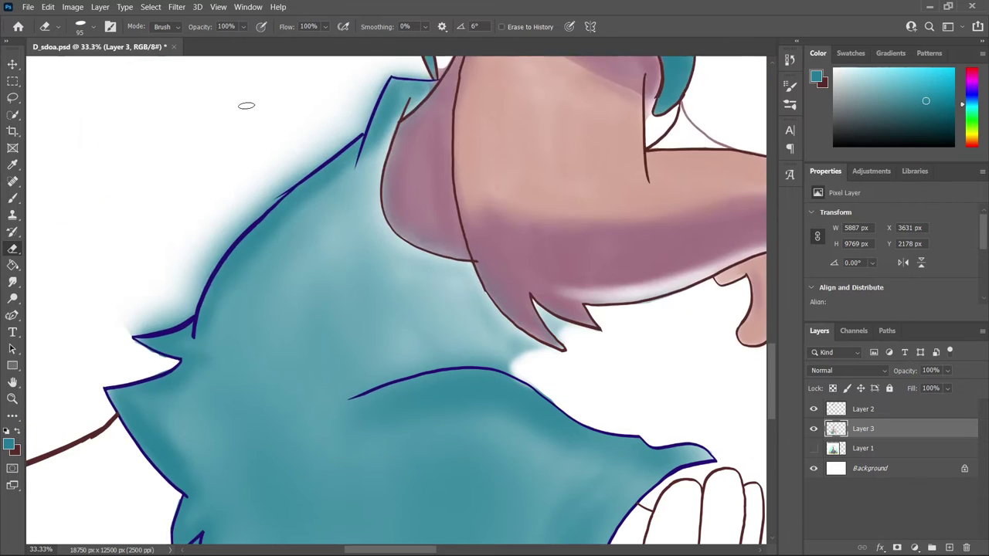
pyautogui.scroll(3, 280, 154)
pyautogui.hscroll(-3, 281, 155)
pyautogui.moveTo(380, 317)
pyautogui.mouseDown()
pyautogui.moveTo(296, 332)
pyautogui.moveTo(386, 307)
pyautogui.moveTo(453, 198)
pyautogui.moveTo(510, 139)
pyautogui.mouseUp()
pyautogui.scroll(5, 610, 232)
pyautogui.moveTo(663, 235)
pyautogui.mouseDown()
pyautogui.moveTo(638, 332)
pyautogui.moveTo(579, 367)
pyautogui.moveTo(520, 357)
pyautogui.mouseUp()
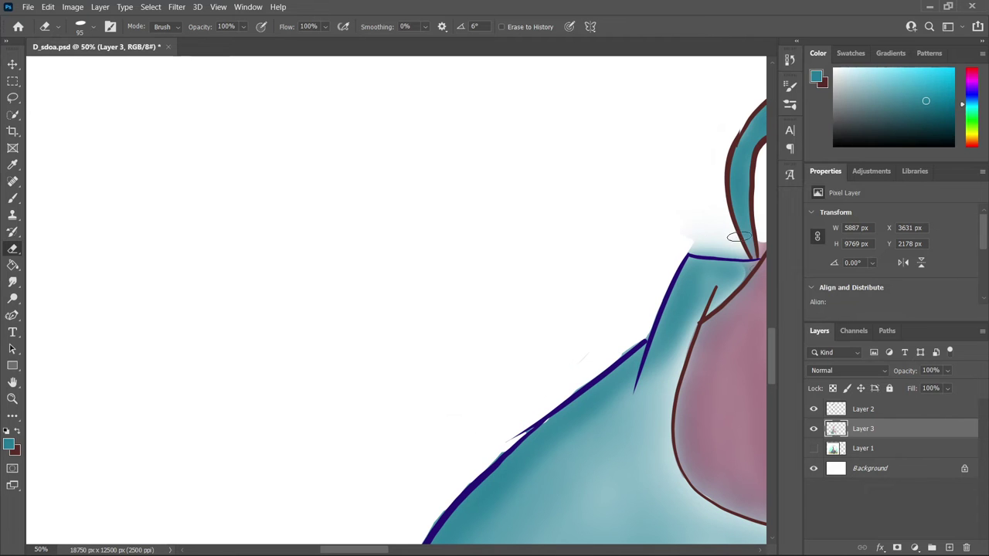
# Step: Erase the remaining teal haze beside the trouser outline and check the eraser settings
pyautogui.hscroll(5, 423, 516)
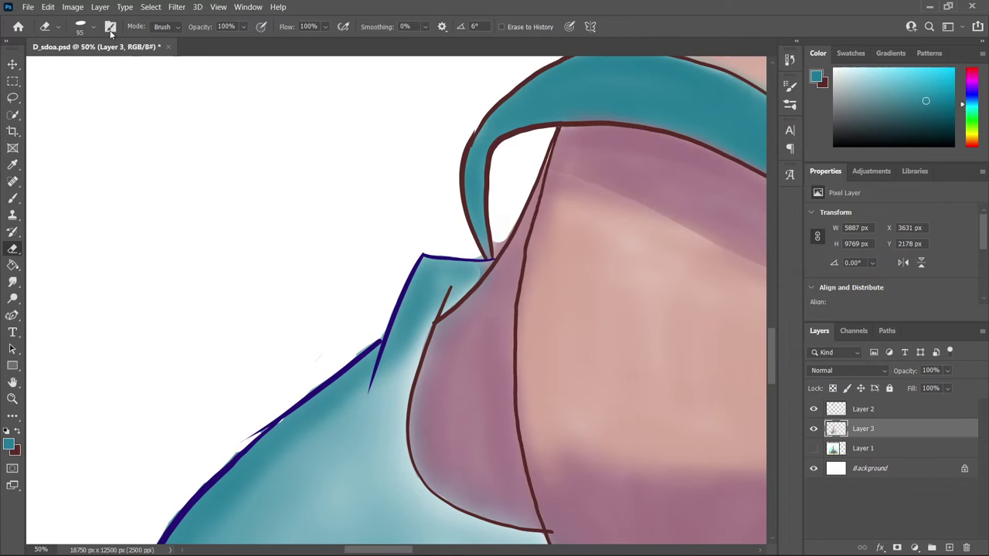
pyautogui.scroll(-5, 465, 245)
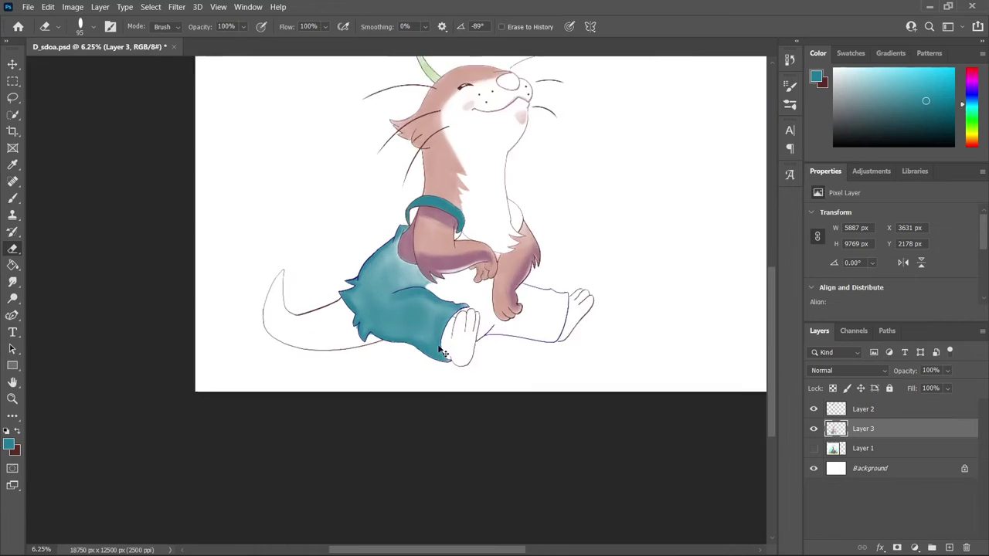
pyautogui.scroll(3, 151, 362)
pyautogui.scroll(2, 152, 361)
pyautogui.hscroll(-5, 185, 370)
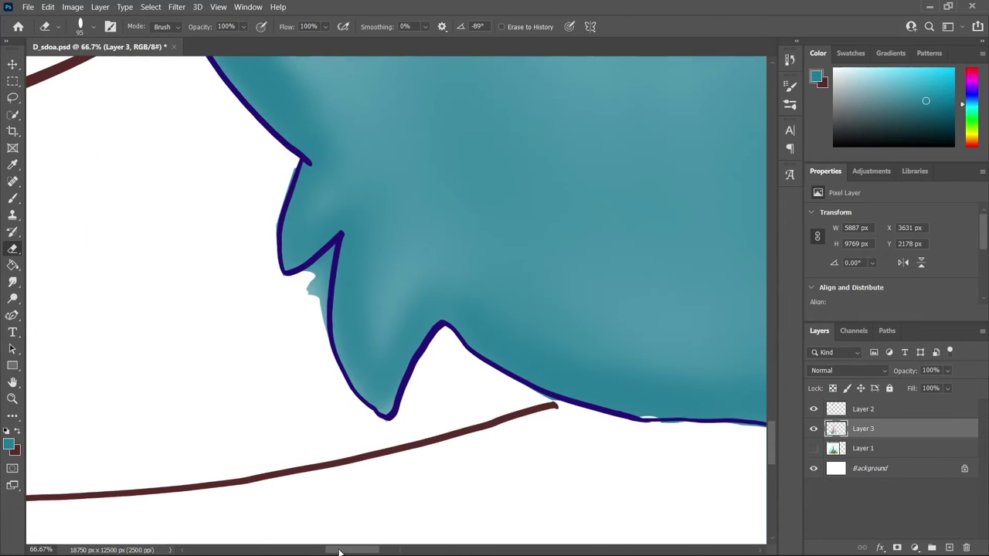
pyautogui.moveTo(305, 262); pyautogui.dragTo(316, 320)
pyautogui.click(91, 29)
pyautogui.click(322, 246)
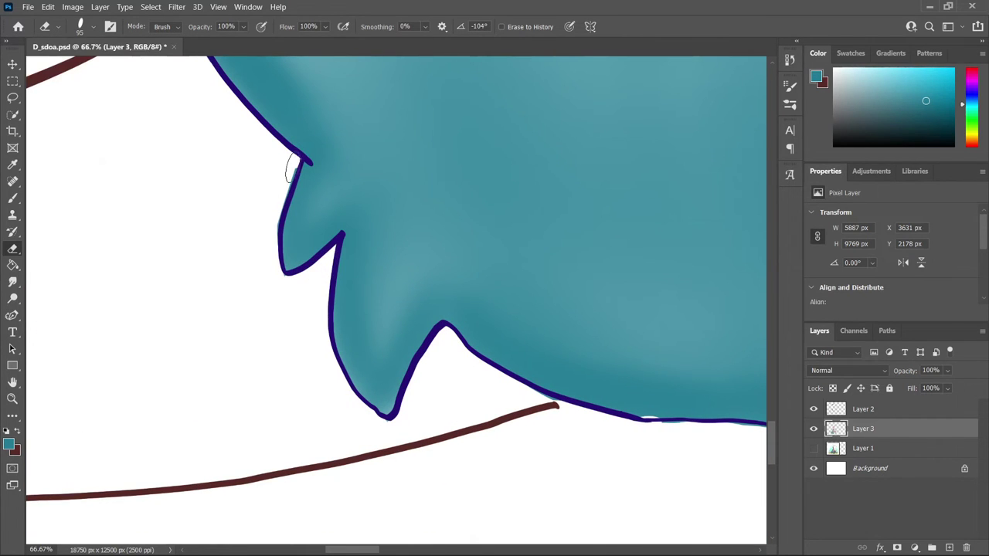
pyautogui.scroll(-5, 282, 283)
pyautogui.scroll(-2, 633, 369)
pyautogui.scroll(5, 740, 347)
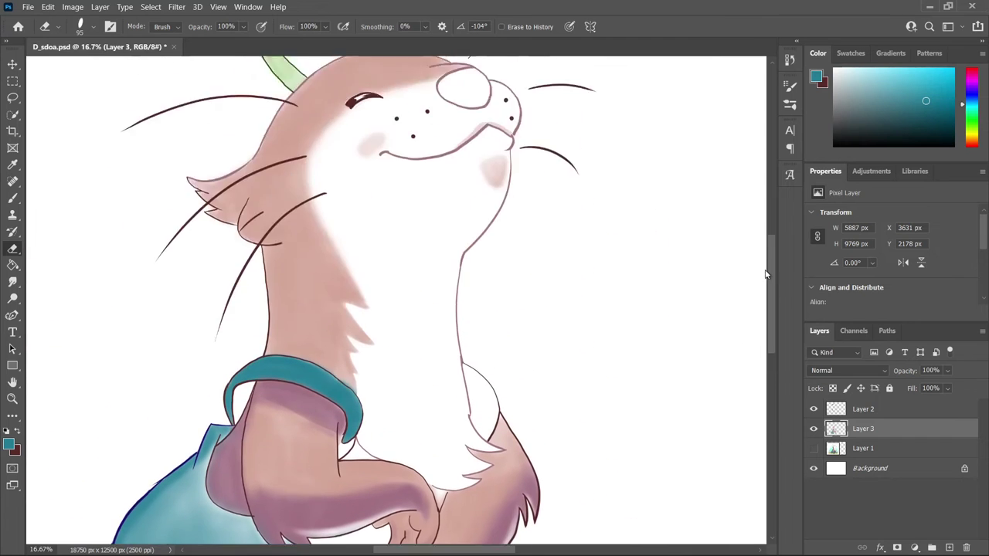
pyautogui.scroll(-4, 739, 347)
# Step: Paint light teal across the lower trouser leg with a 291 px brush, undoing unwanted edge strokes
pyautogui.press('b')
pyautogui.click(80, 26)
pyautogui.doubleClick(101, 221)
pyautogui.moveTo(502, 333)
pyautogui.mouseDown()
pyautogui.moveTo(604, 331)
pyautogui.moveTo(596, 442)
pyautogui.mouseUp()
pyautogui.moveTo(430, 402)
pyautogui.mouseDown()
pyautogui.moveTo(580, 437)
pyautogui.moveTo(553, 350)
pyautogui.mouseUp()
pyautogui.hotkey('ctrl', 'z')
pyautogui.hotkey('ctrl', 'z')
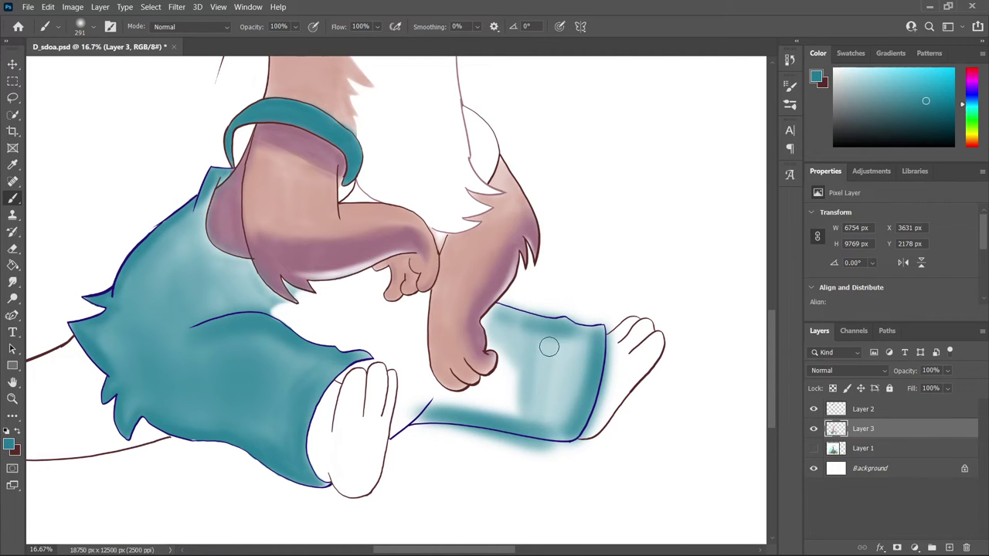
pyautogui.hotkey('ctrl', 'z')
pyautogui.moveTo(575, 432); pyautogui.dragTo(408, 418)
pyautogui.moveTo(585, 353); pyautogui.dragTo(453, 411)
# Step: Zoom in and deepen the teal shading on the leg toward the foot
pyautogui.hotkey('ctrl', '+')
pyautogui.hotkey('ctrl', '+')
pyautogui.moveTo(695, 479); pyautogui.dragTo(574, 355)
pyautogui.moveTo(508, 452)
pyautogui.mouseDown()
pyautogui.moveTo(587, 259)
pyautogui.moveTo(662, 276)
pyautogui.mouseUp()
pyautogui.moveTo(612, 308)
pyautogui.mouseDown()
pyautogui.moveTo(503, 209)
pyautogui.moveTo(490, 327)
pyautogui.moveTo(521, 397)
pyautogui.mouseUp()
pyautogui.moveTo(181, 161)
pyautogui.mouseDown()
pyautogui.moveTo(231, 183)
pyautogui.moveTo(247, 283)
pyautogui.moveTo(335, 360)
pyautogui.moveTo(287, 404)
pyautogui.moveTo(447, 347)
pyautogui.mouseUp()
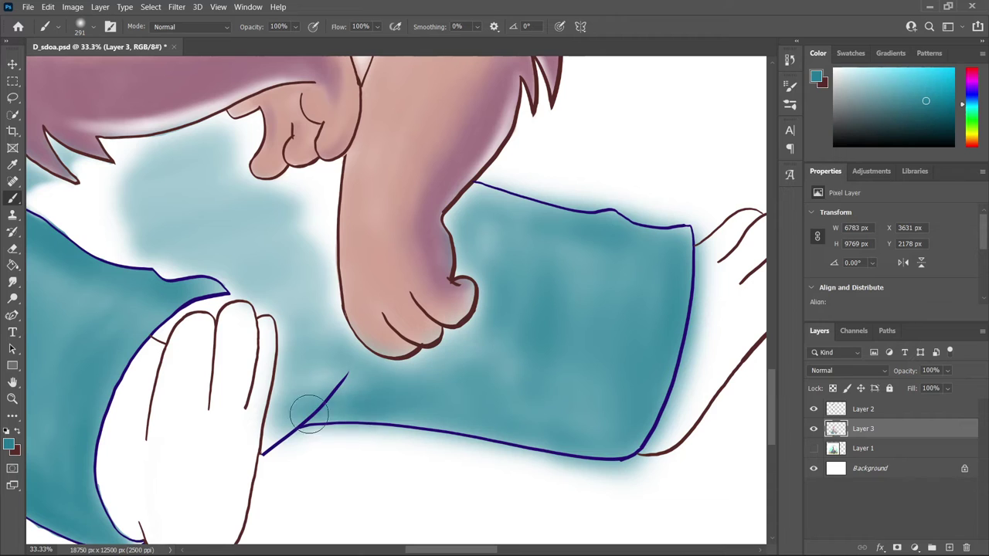
pyautogui.moveTo(299, 409); pyautogui.dragTo(613, 477)
# Step: Fill the white area under the hair beside the hand with teal using a 78 px brush
pyautogui.click(93, 26)
pyautogui.moveTo(116, 68); pyautogui.dragTo(104, 68)
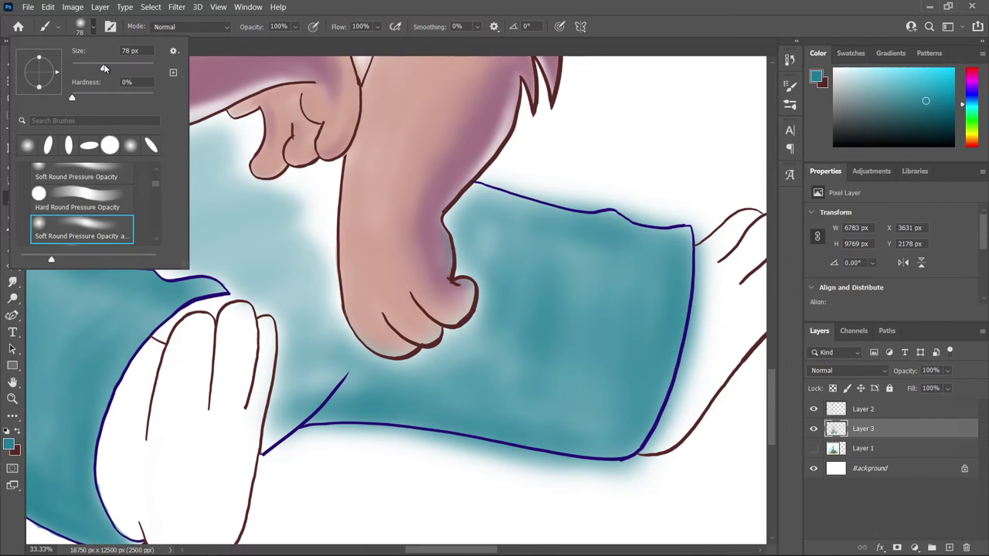
pyautogui.click(304, 235)
pyautogui.moveTo(309, 232)
pyautogui.mouseDown()
pyautogui.moveTo(334, 166)
pyautogui.moveTo(320, 208)
pyautogui.moveTo(314, 190)
pyautogui.moveTo(274, 179)
pyautogui.mouseUp()
pyautogui.moveTo(259, 127)
pyautogui.mouseDown()
pyautogui.moveTo(108, 147)
pyautogui.moveTo(130, 150)
pyautogui.mouseUp()
pyautogui.hscroll(-5, 296, 173)
pyautogui.moveTo(295, 173)
pyautogui.mouseDown()
pyautogui.moveTo(275, 199)
pyautogui.moveTo(270, 185)
pyautogui.moveTo(283, 238)
pyautogui.moveTo(376, 275)
pyautogui.mouseUp()
# Step: Resize the brush to 114 px, then undo the last under-hair stroke and a trial eraser stroke
pyautogui.click(79, 26)
pyautogui.moveTo(283, 232)
pyautogui.mouseDown()
pyautogui.moveTo(263, 193)
pyautogui.moveTo(330, 242)
pyautogui.mouseUp()
pyautogui.hotkey('ctrl', 'z')
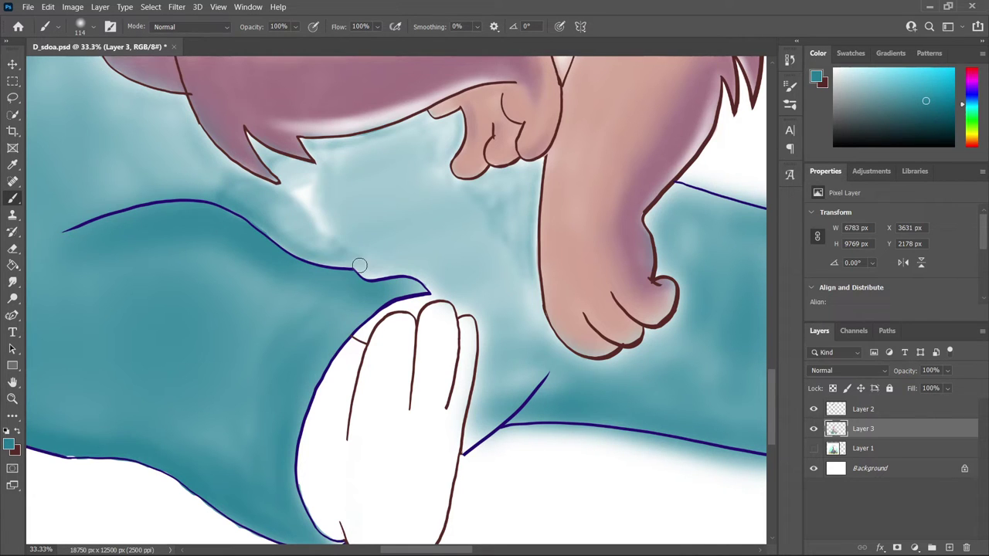
pyautogui.press('e')
pyautogui.click(82, 32)
pyautogui.moveTo(332, 193); pyautogui.dragTo(302, 210)
pyautogui.hotkey('ctrl', 'z')
# Step: Cover the whitish streak under the hair with a 155 px brush and smudge the teal near the outline
pyautogui.press('b')
pyautogui.click(80, 26)
pyautogui.moveTo(110, 68); pyautogui.dragTo(126, 70)
pyautogui.moveTo(309, 185)
pyautogui.mouseDown()
pyautogui.moveTo(304, 232)
pyautogui.moveTo(294, 178)
pyautogui.moveTo(347, 223)
pyautogui.moveTo(386, 188)
pyautogui.mouseUp()
pyautogui.hotkey('ctrl', 'z')
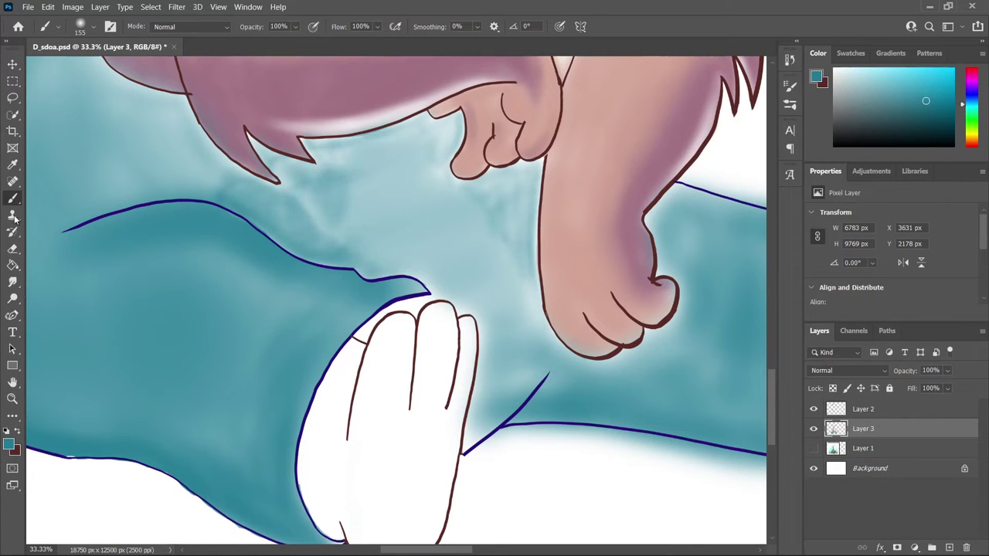
pyautogui.click(12, 281)
pyautogui.moveTo(382, 275); pyautogui.dragTo(408, 249)
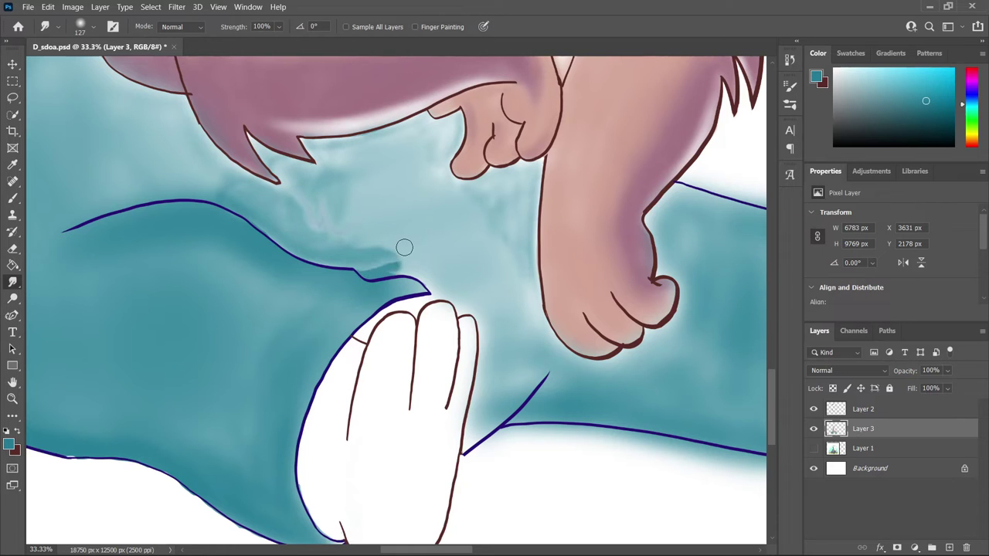
# Step: Undo the smudge stroke and paint teal over the light patches under the hair
pyautogui.hotkey('ctrl', 'z')
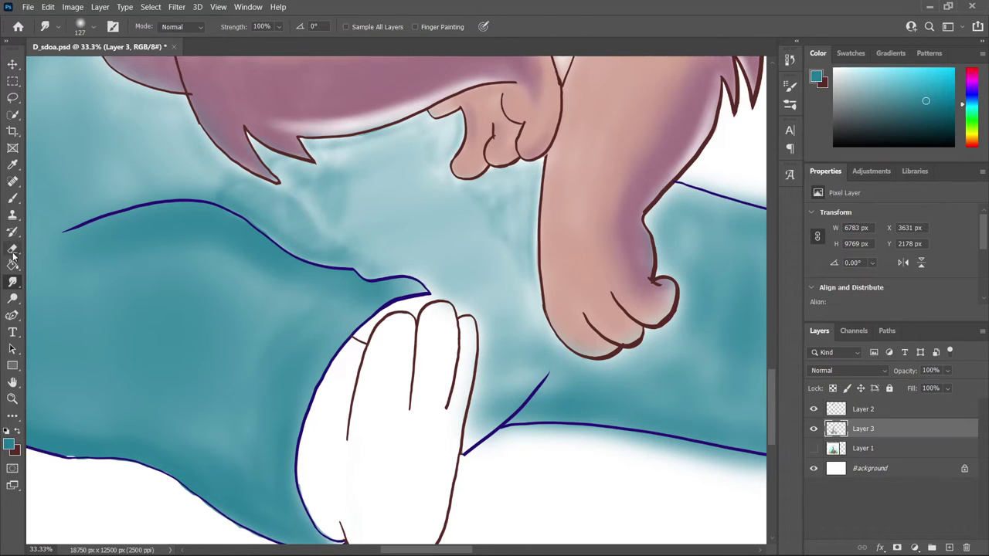
pyautogui.press('b')
pyautogui.scroll(1, 309, 192)
pyautogui.scroll(-3, 309, 231)
pyautogui.click(58, 27)
pyautogui.press('Escape')
pyautogui.moveTo(272, 294)
pyautogui.mouseDown()
pyautogui.moveTo(556, 343)
pyautogui.moveTo(453, 183)
pyautogui.moveTo(433, 265)
pyautogui.moveTo(98, 233)
pyautogui.moveTo(276, 249)
pyautogui.moveTo(289, 348)
pyautogui.moveTo(572, 451)
pyautogui.moveTo(581, 359)
pyautogui.mouseUp()
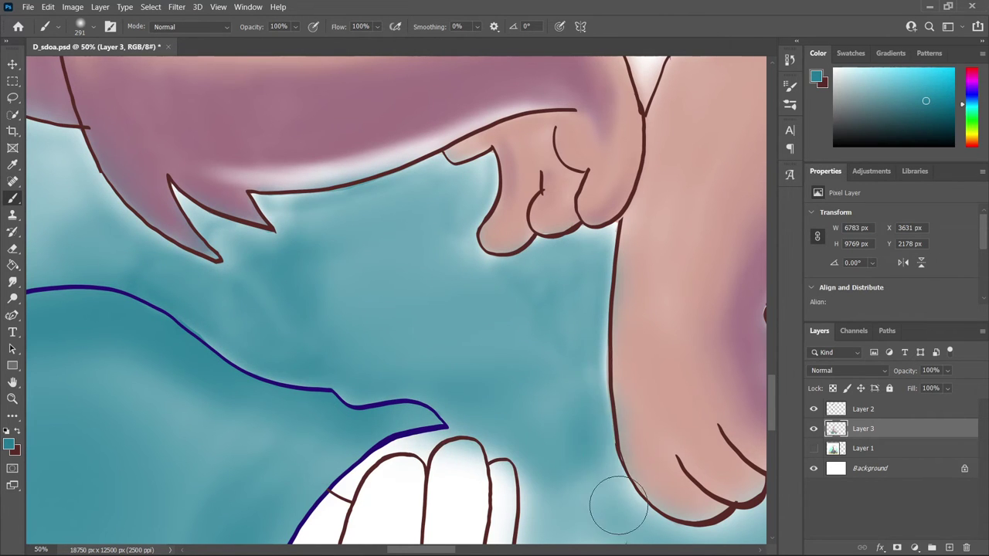
pyautogui.scroll(-5, 479, 333)
pyautogui.scroll(1, 494, 464)
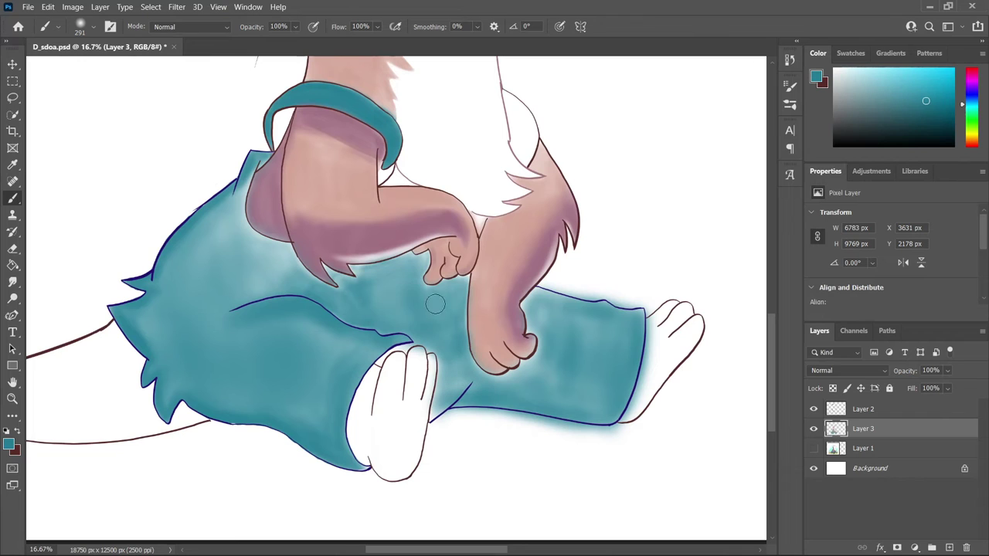
# Step: Darken the light teal patches left of the arm and along the hand's edge
pyautogui.moveTo(286, 267)
pyautogui.mouseDown()
pyautogui.moveTo(247, 272)
pyautogui.moveTo(261, 278)
pyautogui.mouseUp()
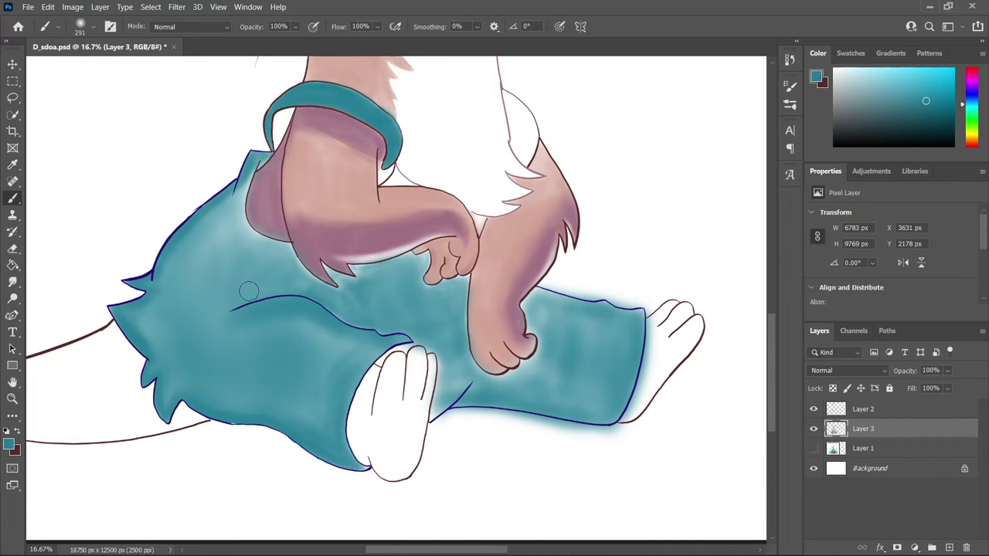
pyautogui.scroll(4, 397, 460)
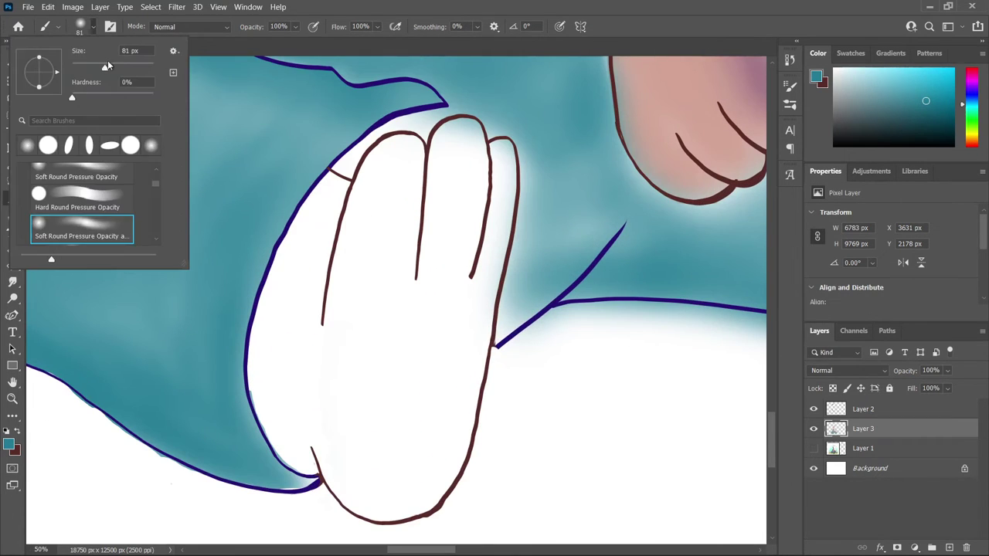
pyautogui.moveTo(499, 333)
pyautogui.mouseDown()
pyautogui.moveTo(556, 291)
pyautogui.moveTo(504, 334)
pyautogui.mouseUp()
pyautogui.hscroll(5, 433, 309)
pyautogui.moveTo(386, 309); pyautogui.dragTo(340, 298)
pyautogui.moveTo(352, 167)
pyautogui.mouseDown()
pyautogui.moveTo(339, 285)
pyautogui.moveTo(401, 243)
pyautogui.mouseUp()
# Step: Even out the light teal beside the fist and on the upper leg
pyautogui.scroll(-2, 541, 194)
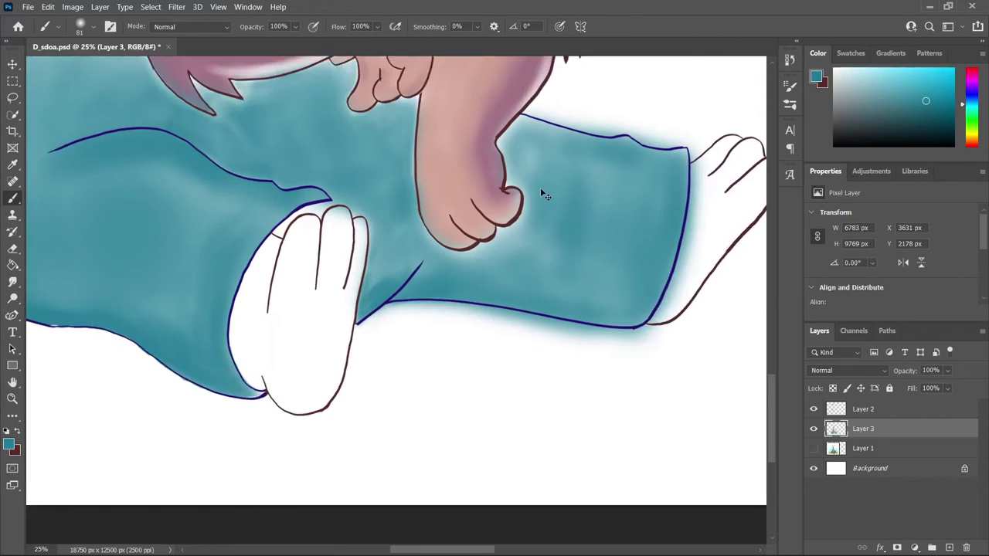
pyautogui.scroll(1, 545, 205)
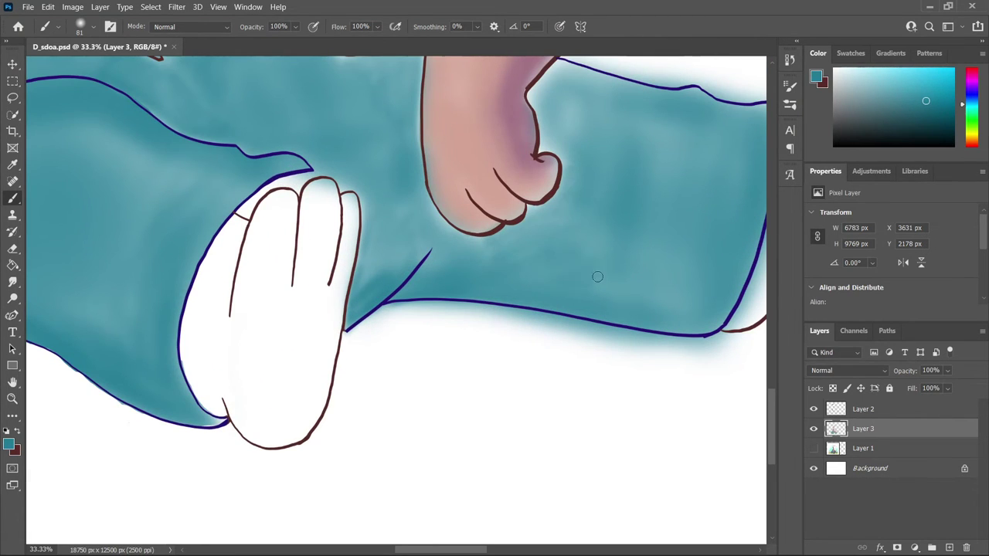
pyautogui.scroll(-2, 597, 276)
pyautogui.scroll(1, 331, 250)
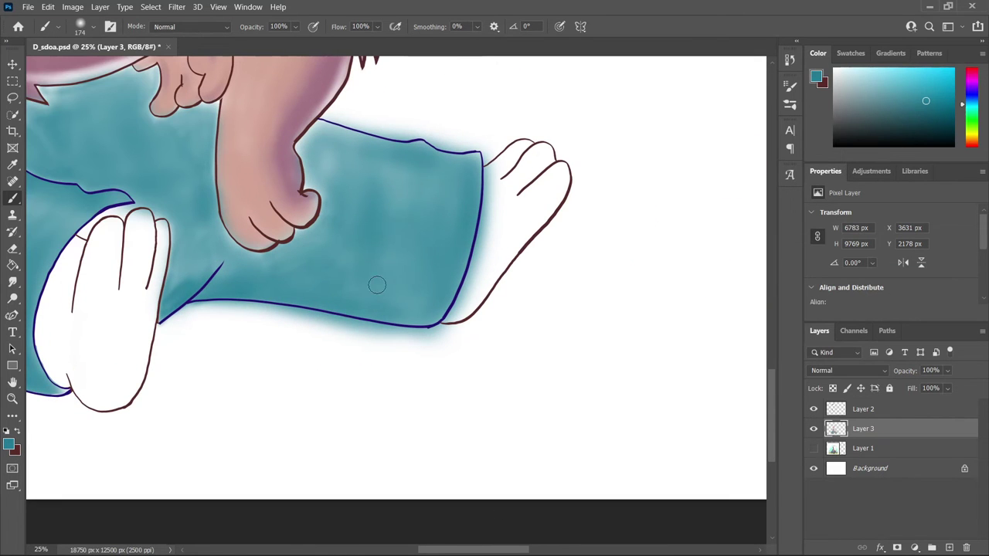
pyautogui.scroll(-1, 326, 210)
pyautogui.scroll(-4, 541, 277)
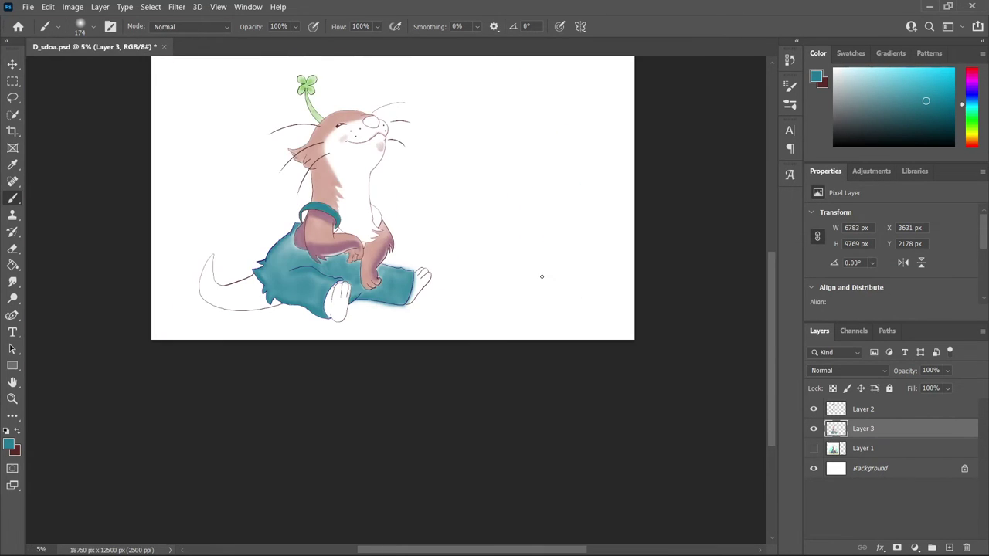
pyautogui.scroll(4, 724, 275)
pyautogui.scroll(2, 765, 325)
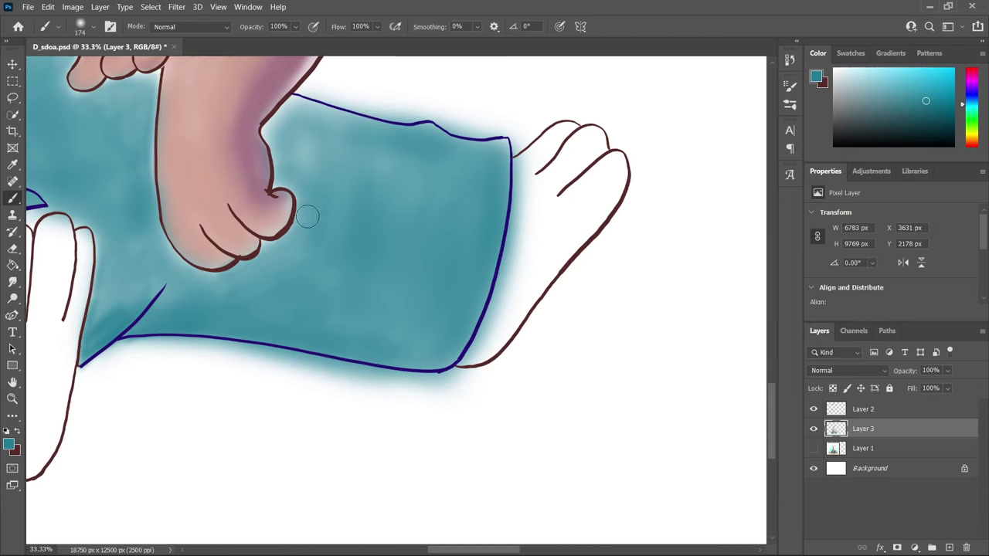
pyautogui.moveTo(283, 169); pyautogui.dragTo(412, 150)
pyautogui.moveTo(494, 161)
pyautogui.mouseDown()
pyautogui.moveTo(376, 214)
pyautogui.moveTo(388, 146)
pyautogui.moveTo(280, 134)
pyautogui.moveTo(300, 207)
pyautogui.moveTo(410, 208)
pyautogui.mouseUp()
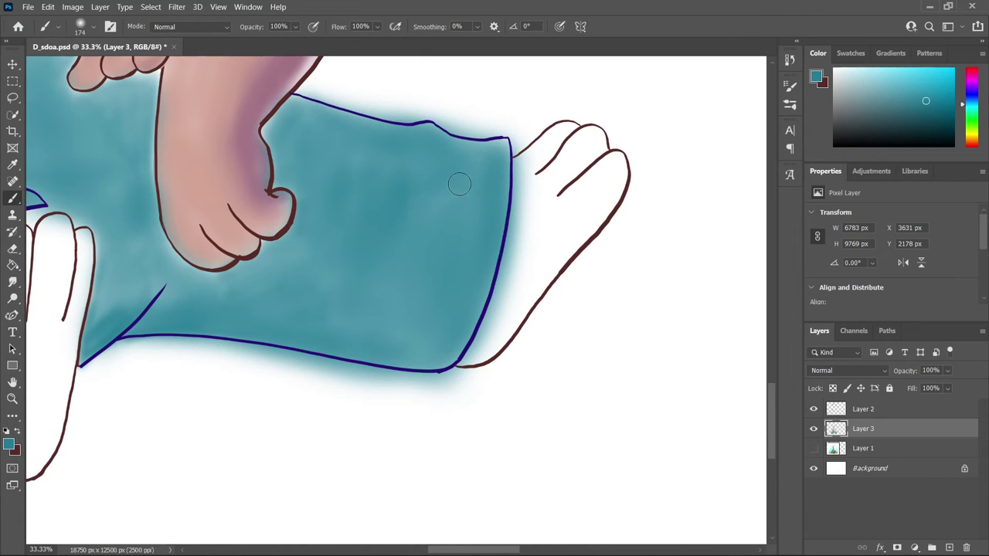
# Step: Flatten the tip, tilted 6°, and erase the teal haze above the leg's top outline
pyautogui.click(92, 27)
pyautogui.moveTo(74, 97); pyautogui.dragTo(14, 231)
pyautogui.rightClick(12, 247)
pyautogui.click(155, 241)
pyautogui.moveTo(325, 99); pyautogui.dragTo(421, 105)
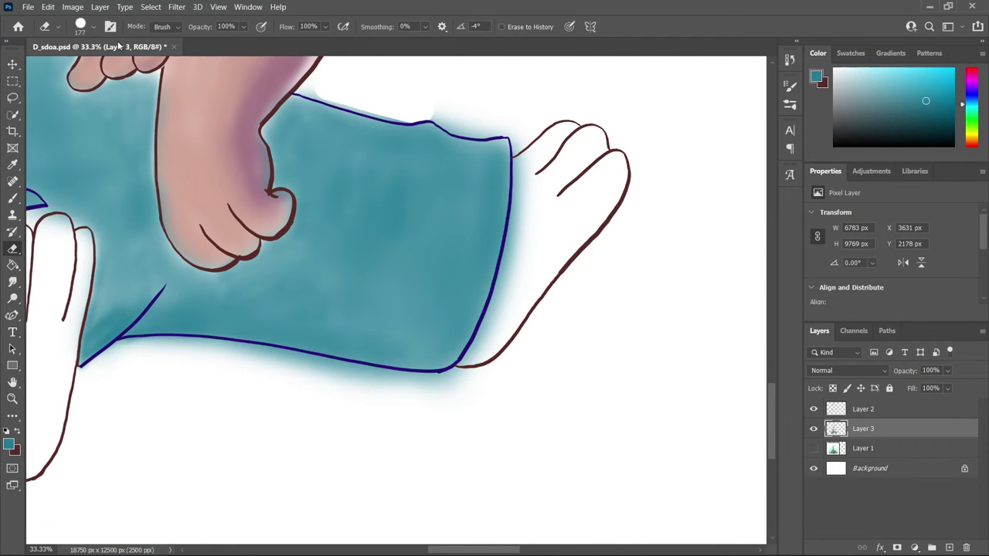
# Step: Give the eraser a flatter -4° tip and erase haze along the leg's right outline
pyautogui.click(92, 26)
pyautogui.moveTo(36, 71); pyautogui.dragTo(39, 68)
pyautogui.click(319, 88)
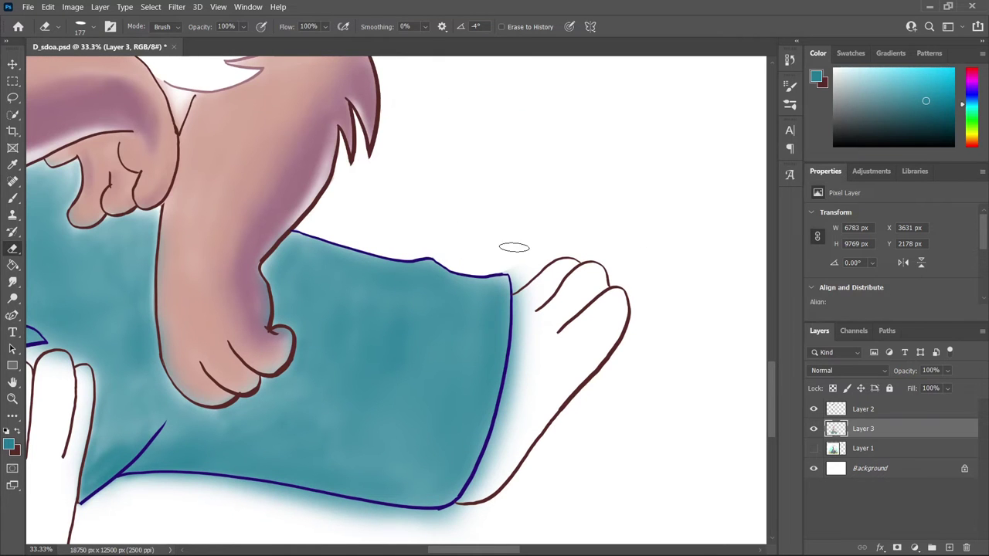
pyautogui.moveTo(504, 263); pyautogui.dragTo(526, 379)
# Step: Erase the haze past the leg's lower outline and beside the right foot
pyautogui.hotkey('ctrl', '+')
pyautogui.moveTo(640, 204); pyautogui.dragTo(495, 479)
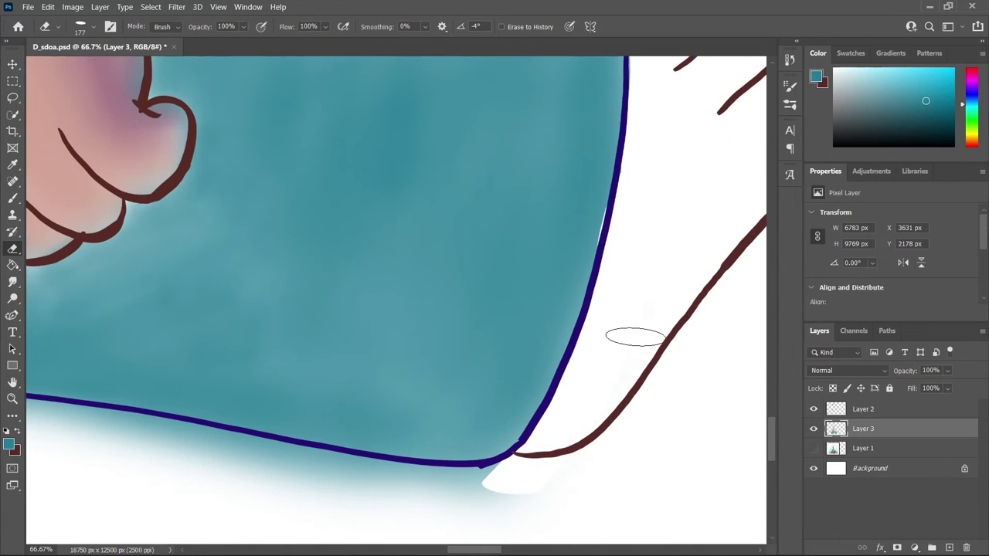
pyautogui.scroll(-2, 691, 269)
pyautogui.moveTo(533, 306)
pyautogui.mouseDown()
pyautogui.moveTo(469, 328)
pyautogui.moveTo(201, 278)
pyautogui.moveTo(235, 350)
pyautogui.moveTo(194, 258)
pyautogui.moveTo(331, 263)
pyautogui.moveTo(317, 280)
pyautogui.moveTo(223, 311)
pyautogui.mouseUp()
pyautogui.hotkey('ctrl', '-')
pyautogui.hscroll(-3, 182, 338)
pyautogui.hotkey('ctrl', '-')
pyautogui.hotkey('ctrl', '-')
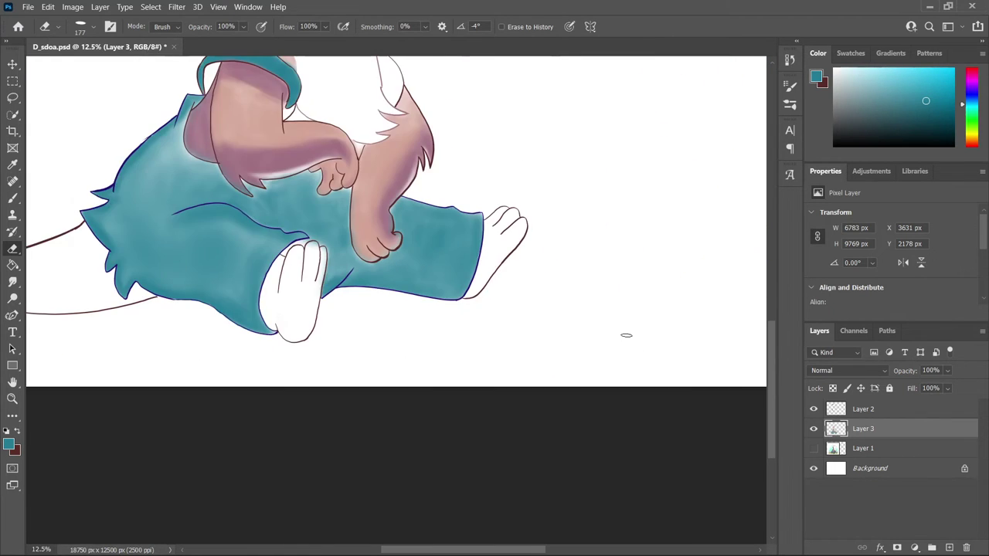
pyautogui.hotkey('ctrl', '+')
pyautogui.scroll(3, 386, 301)
pyautogui.scroll(-1, 386, 302)
pyautogui.click(13, 198)
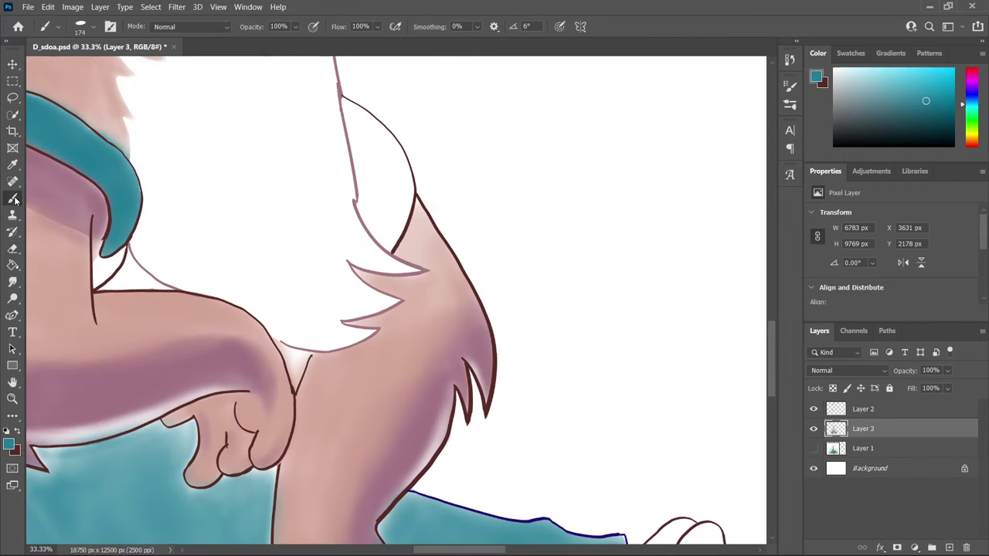
# Step: With a soft brush shrunk to 62 px, paint teal into the ear area and strap
pyautogui.click(85, 26)
pyautogui.scroll(-2, 153, 186)
pyautogui.scroll(-1, 153, 186)
pyautogui.click(78, 199)
pyautogui.moveTo(363, 139)
pyautogui.mouseDown()
pyautogui.moveTo(376, 177)
pyautogui.moveTo(371, 224)
pyautogui.mouseUp()
pyautogui.click(85, 26)
pyautogui.click(77, 199)
pyautogui.moveTo(348, 104)
pyautogui.mouseDown()
pyautogui.moveTo(386, 170)
pyautogui.moveTo(373, 167)
pyautogui.moveTo(367, 232)
pyautogui.mouseUp()
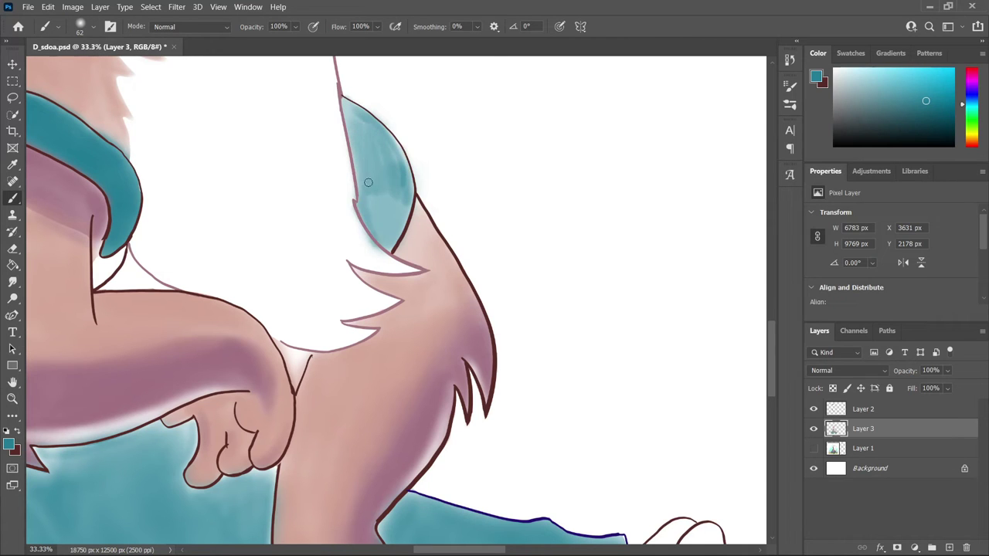
pyautogui.moveTo(375, 193); pyautogui.dragTo(394, 247)
# Step: Repaint the strap evenly in teal with the Soft Round Pressure brush at 100 px
pyautogui.click(85, 26)
pyautogui.click(77, 198)
pyautogui.moveTo(371, 131); pyautogui.dragTo(378, 201)
pyautogui.hotkey('ctrl', 'z')
pyautogui.click(85, 26)
pyautogui.click(77, 199)
pyautogui.moveTo(352, 116)
pyautogui.mouseDown()
pyautogui.moveTo(395, 186)
pyautogui.moveTo(388, 243)
pyautogui.mouseUp()
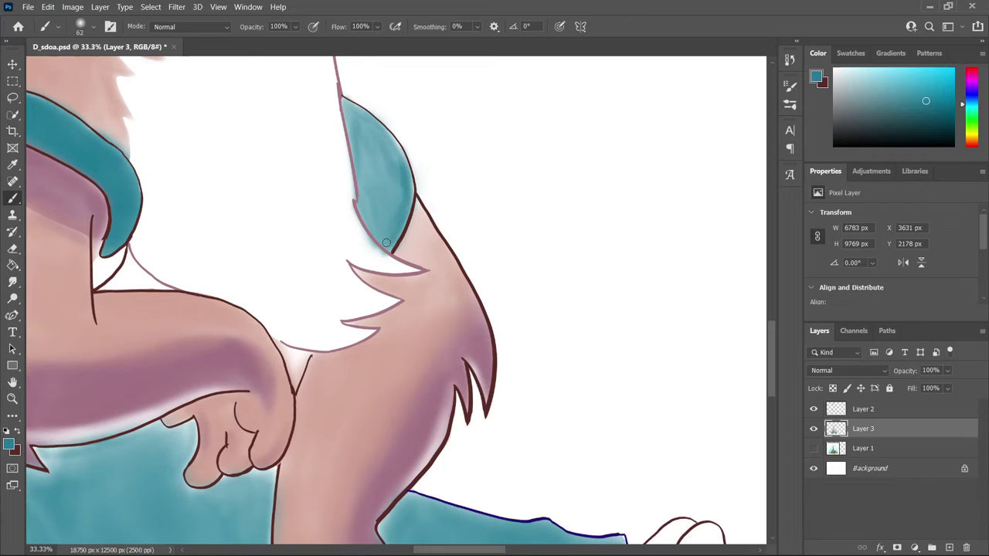
pyautogui.click(85, 26)
pyautogui.click(77, 199)
pyautogui.moveTo(357, 127)
pyautogui.mouseDown()
pyautogui.moveTo(405, 168)
pyautogui.moveTo(353, 159)
pyautogui.mouseUp()
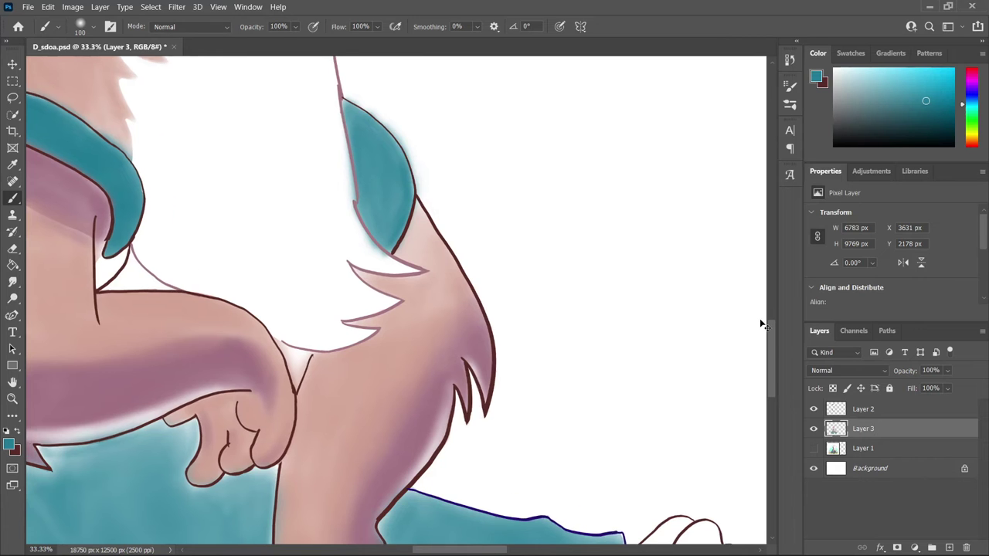
# Step: Check the saved tool presets and reset the brush tip angle
pyautogui.scroll(-3, 657, 321)
pyautogui.scroll(1, 564, 316)
pyautogui.click(54, 27)
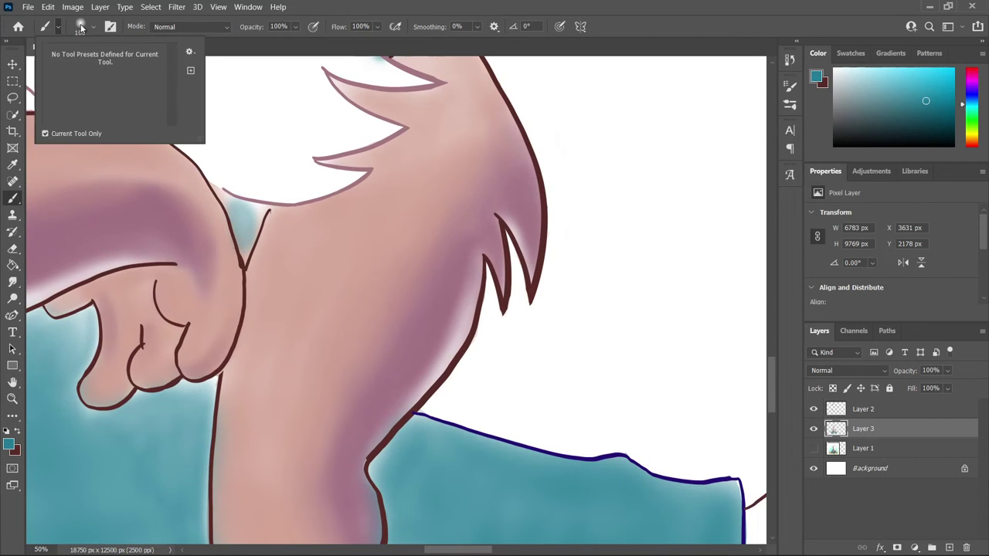
pyautogui.click(243, 173)
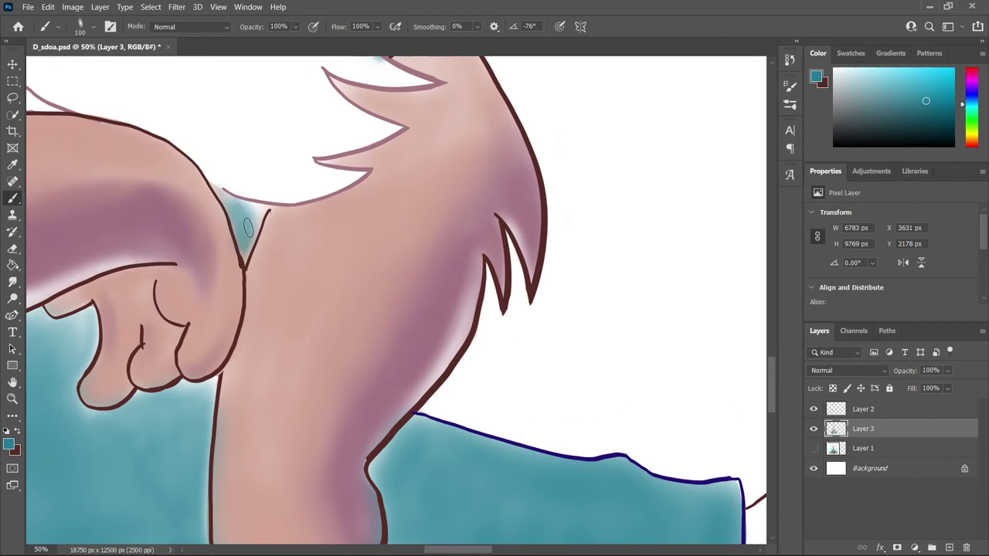
pyautogui.click(80, 27)
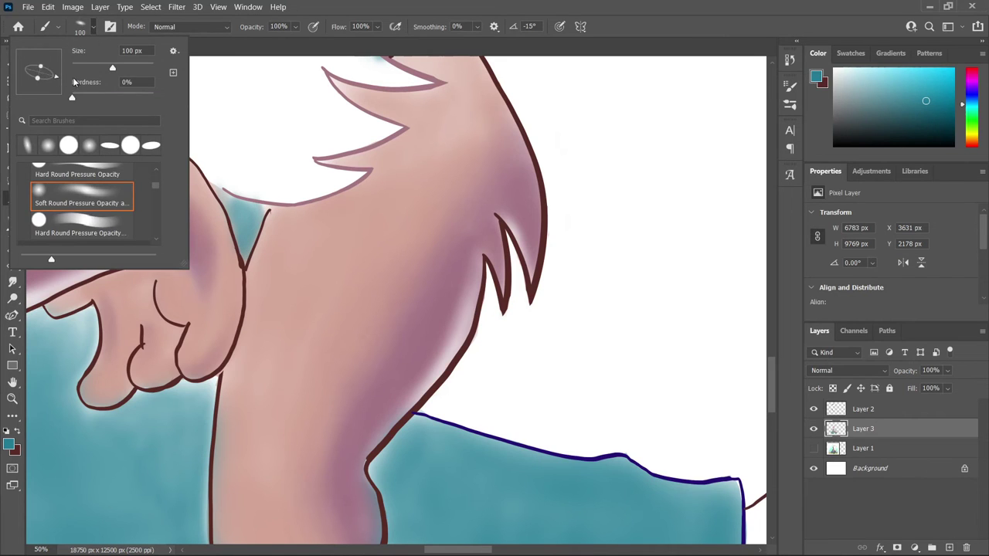
pyautogui.click(226, 198)
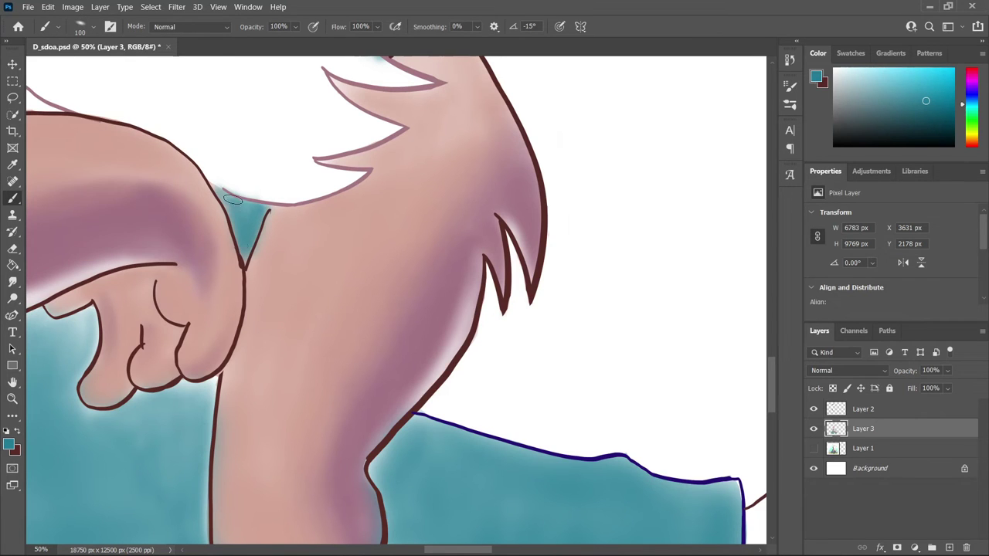
pyautogui.scroll(3, 459, 532)
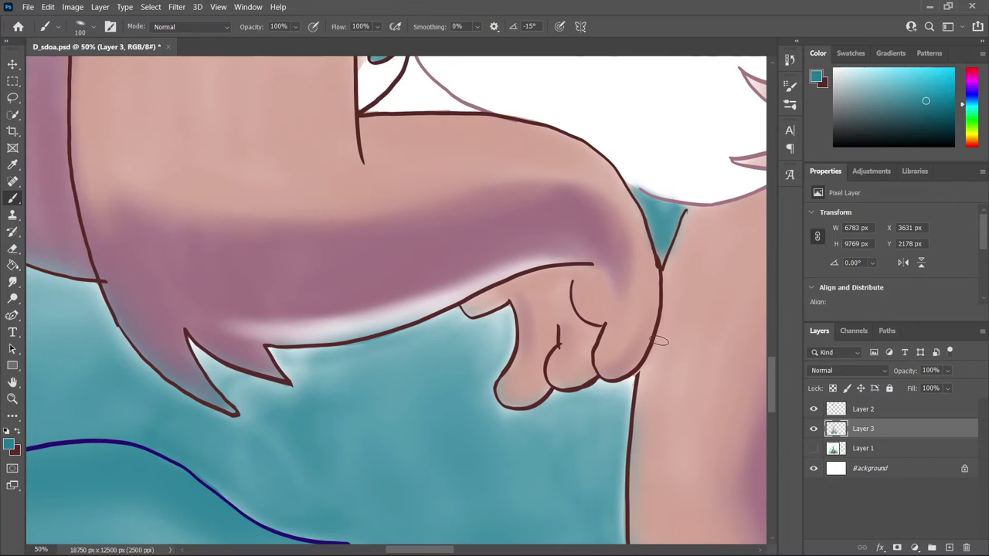
pyautogui.scroll(1, 613, 330)
pyautogui.scroll(1, 412, 290)
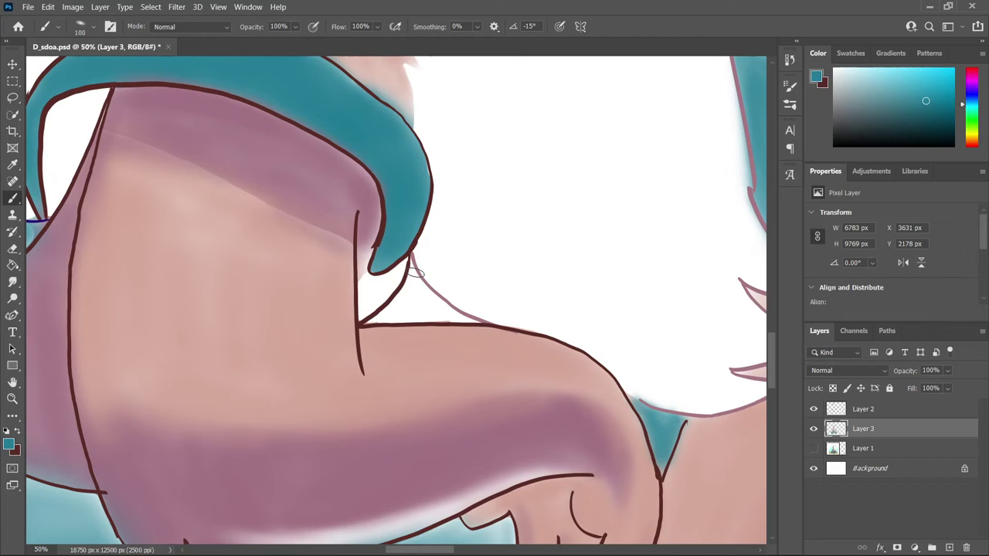
# Step: Fill the white gap beside the arm with solid teal
pyautogui.moveTo(415, 294); pyautogui.dragTo(437, 312)
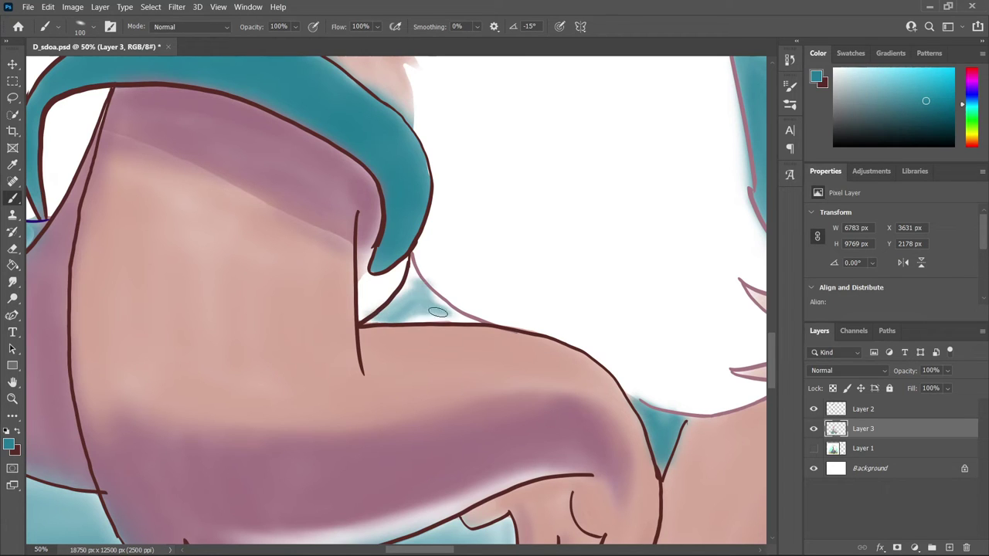
pyautogui.click(93, 26)
pyautogui.moveTo(41, 92); pyautogui.dragTo(43, 105)
pyautogui.click(396, 300)
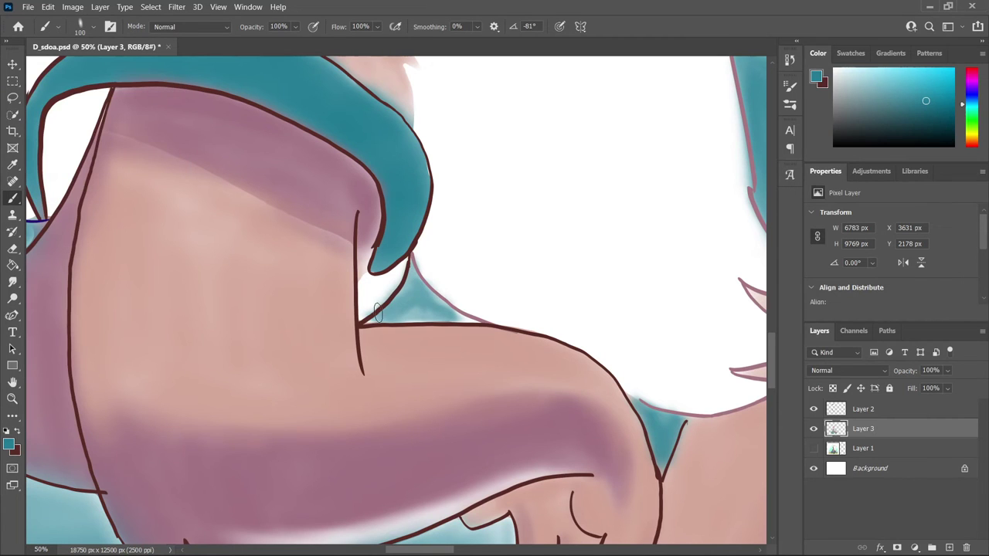
pyautogui.click(93, 26)
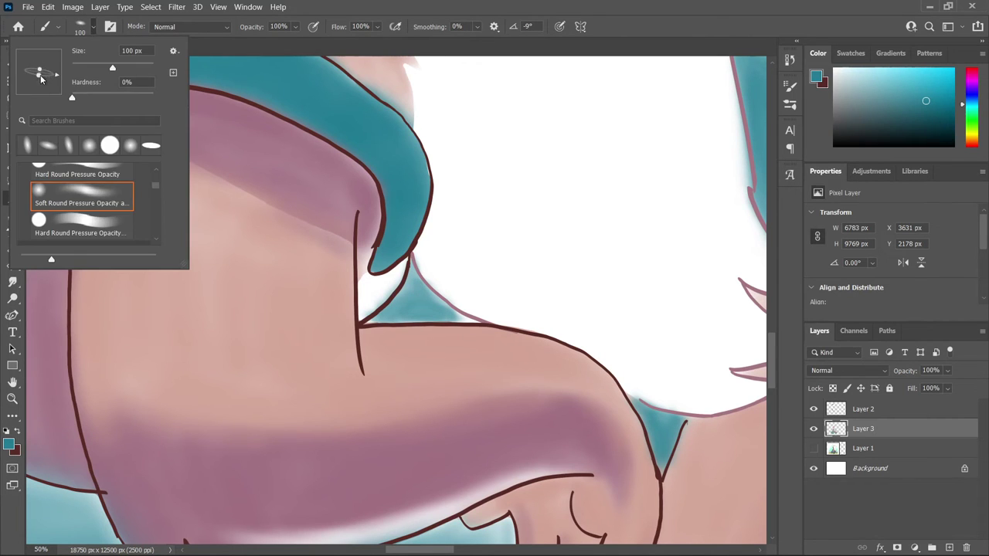
pyautogui.click(384, 321)
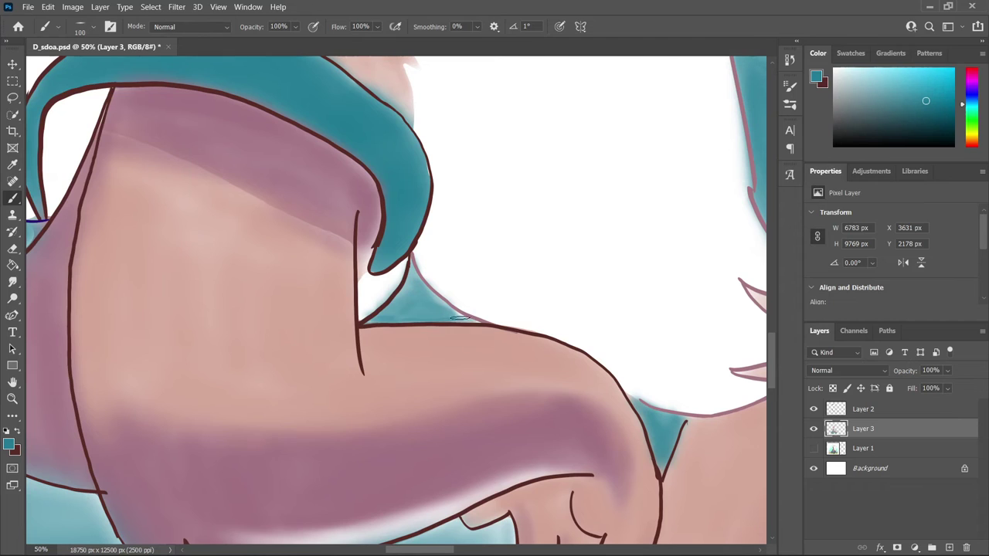
pyautogui.moveTo(438, 302); pyautogui.dragTo(402, 303)
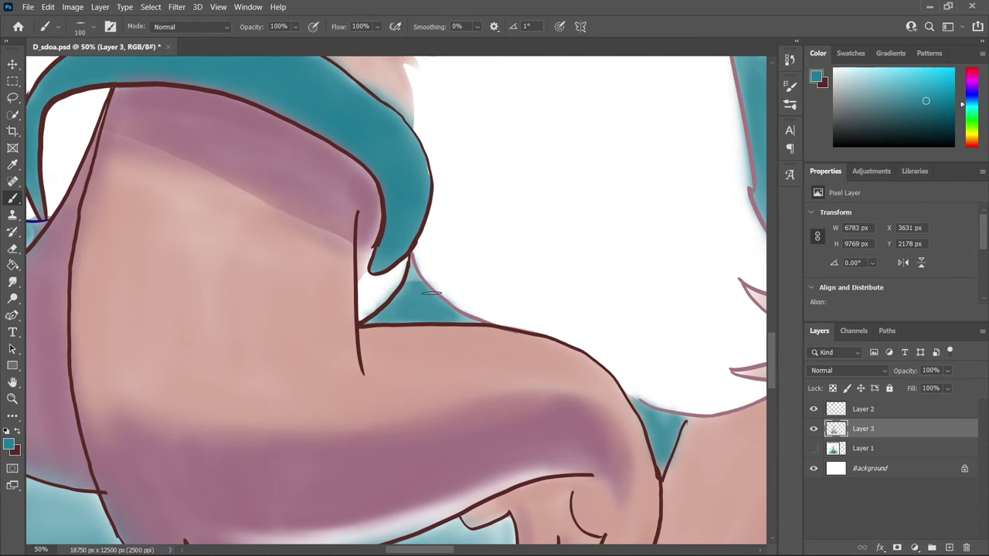
pyautogui.click(94, 28)
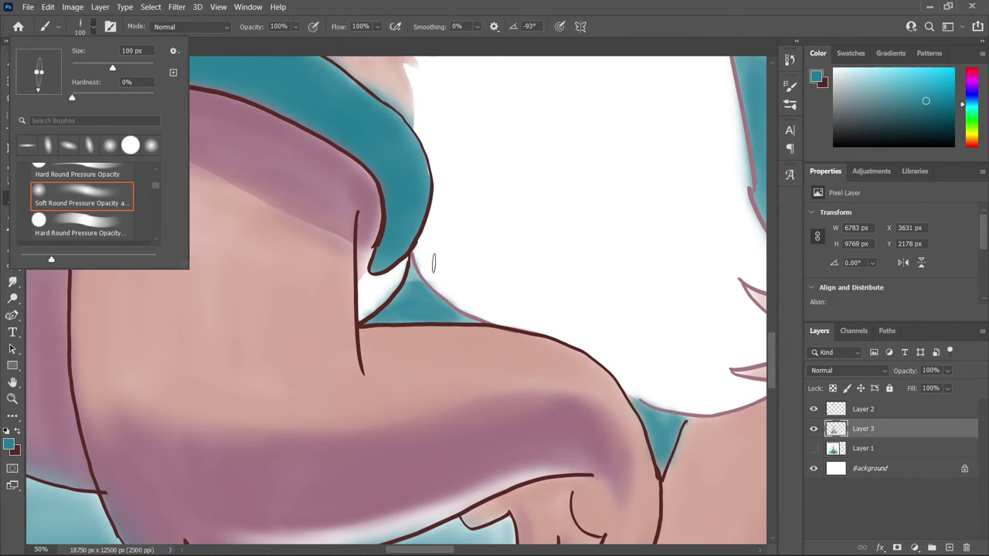
pyautogui.click(382, 228)
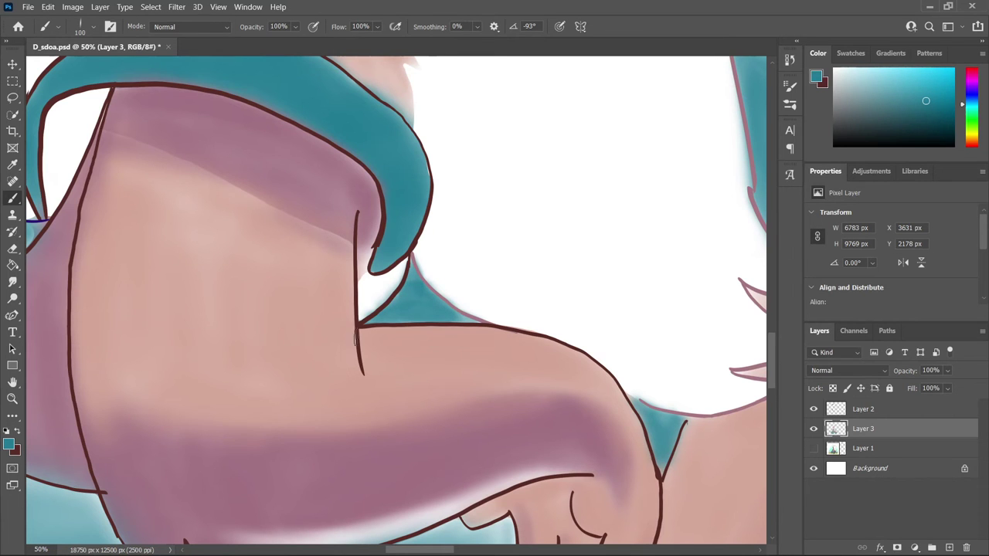
pyautogui.hotkey('ctrl', '-')
pyautogui.hotkey('ctrl', '-')
pyautogui.hotkey('ctrl', '-')
pyautogui.hotkey('ctrl', '+')
pyautogui.hotkey('ctrl', '+')
pyautogui.hotkey('ctrl', '+')
pyautogui.hotkey('ctrl', '+')
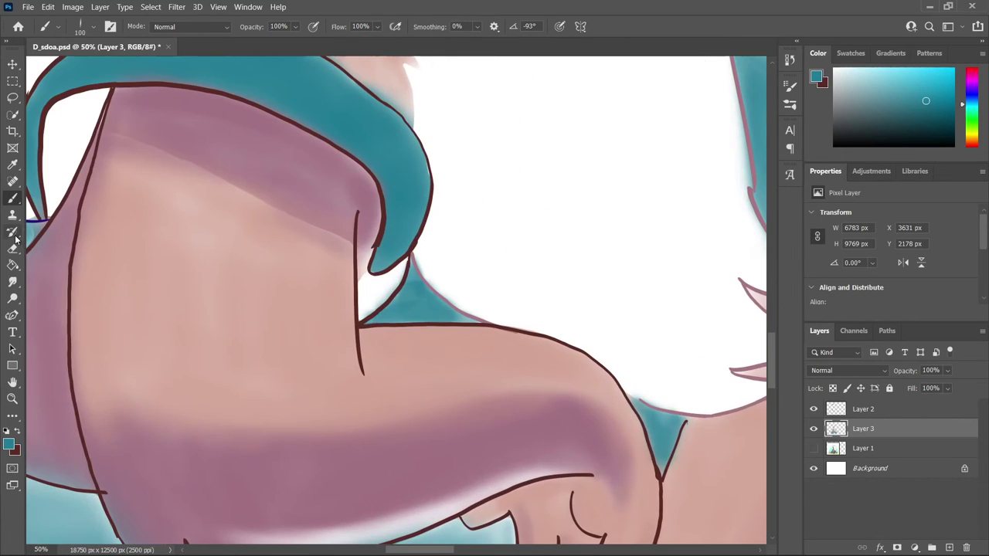
# Step: Sample the light skin pink d4a799 from the arm as the foreground colour
pyautogui.click(82, 27)
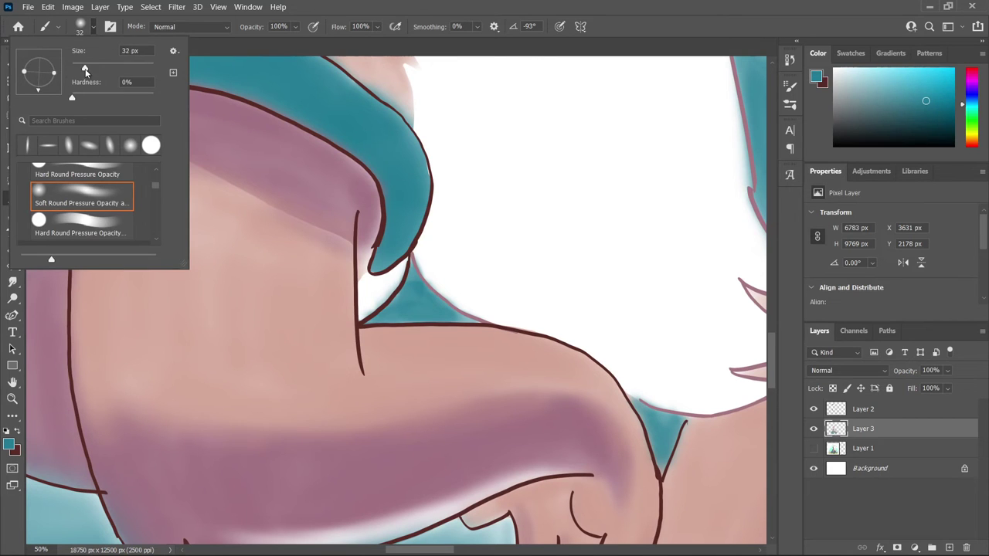
pyautogui.click(17, 431)
pyautogui.click(9, 443)
pyautogui.click(334, 328)
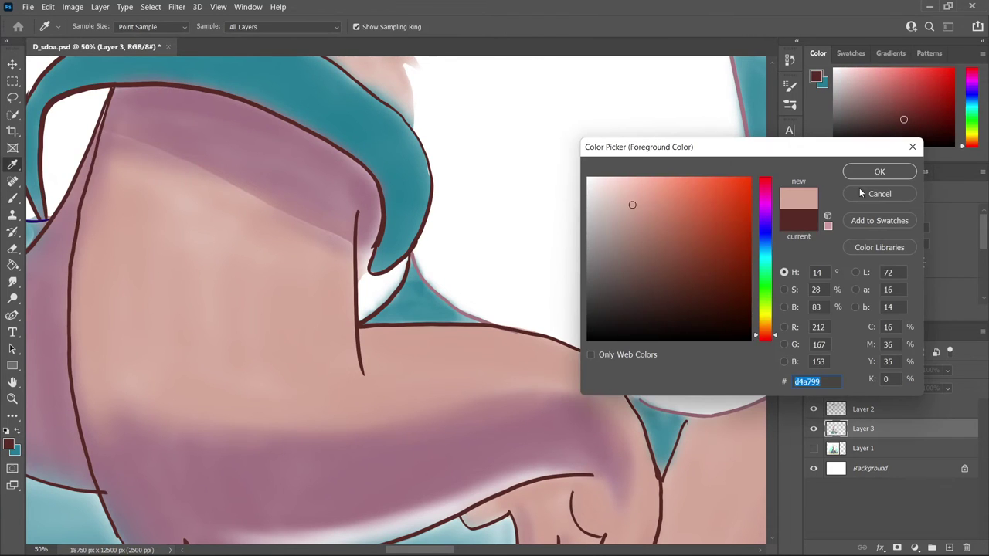
# Step: Confirm the pink colour, then zoom and pan down to the otter's lower body
pyautogui.click(879, 171)
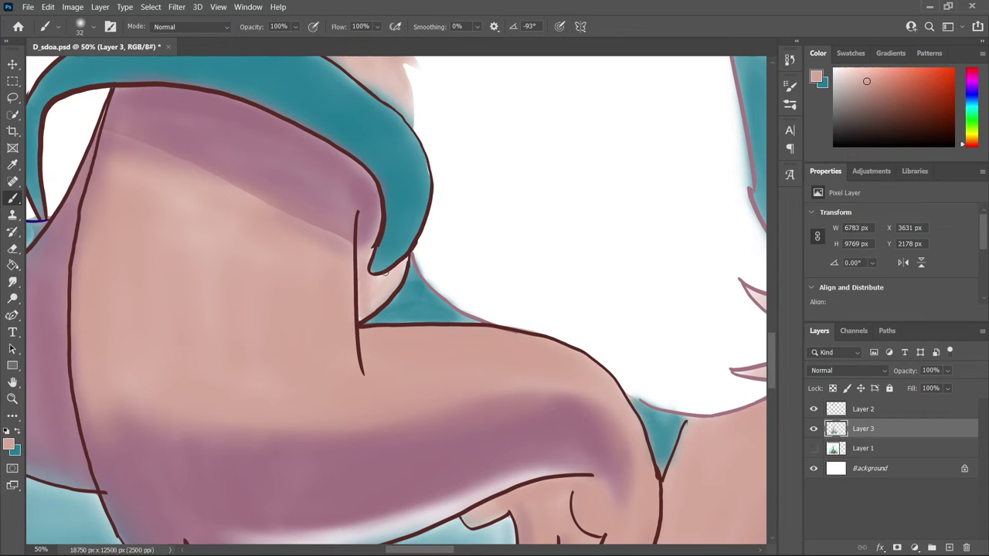
pyautogui.press('e')
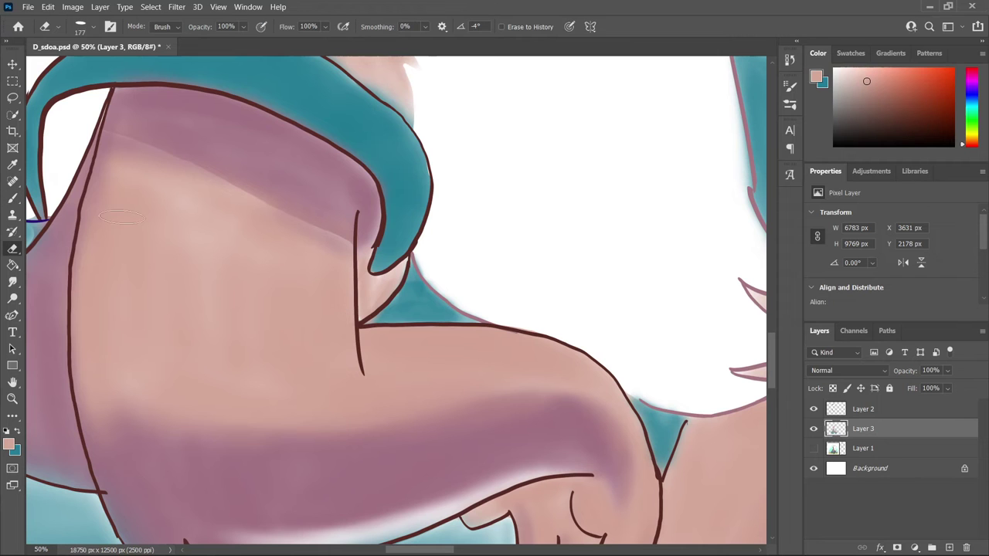
pyautogui.hotkey('ctrl', '-')
pyautogui.hotkey('ctrl', '-')
pyautogui.hotkey('ctrl', '-')
pyautogui.hotkey('ctrl', '-')
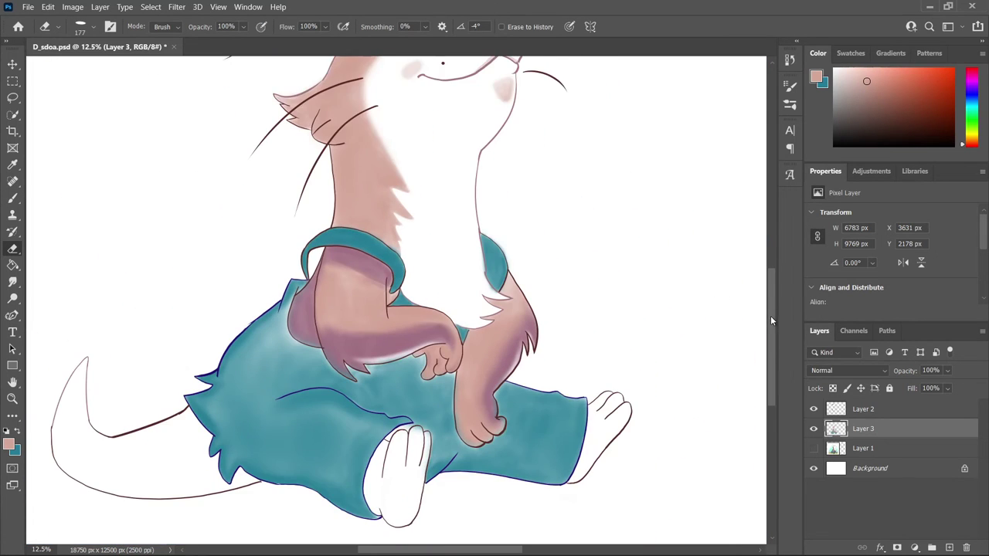
pyautogui.scroll(-1, 770, 315)
pyautogui.scroll(2, 767, 313)
pyautogui.scroll(-3, 771, 338)
pyautogui.hotkey('ctrl', '+')
pyautogui.hotkey('ctrl', '+')
pyautogui.hotkey('ctrl', '+')
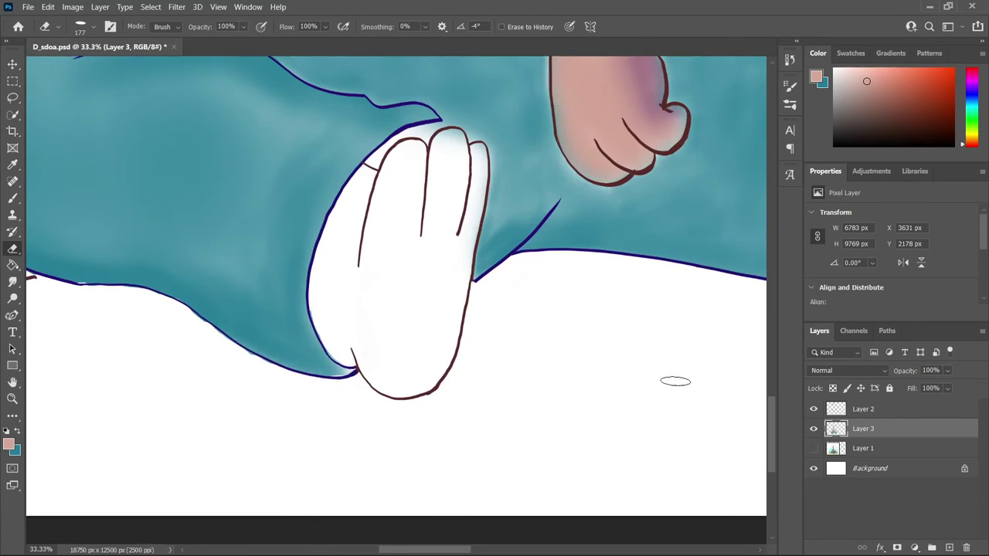
pyautogui.hscroll(2, 673, 379)
pyautogui.scroll(-1, 673, 379)
# Step: Hide Layer 1, swap the colours, and set the Brush size to 146 px
pyautogui.click(813, 449)
pyautogui.press('x')
pyautogui.press('x')
pyautogui.click(13, 197)
pyautogui.click(94, 26)
pyautogui.click(190, 127)
pyautogui.click(92, 26)
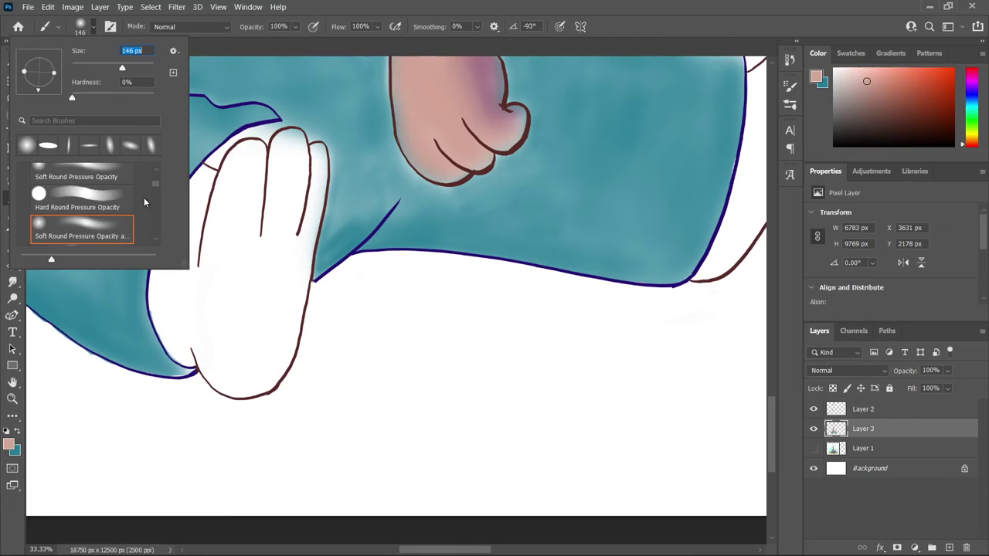
# Step: Try pink shading along the paw's left side, then undo it
pyautogui.moveTo(232, 177)
pyautogui.mouseDown()
pyautogui.moveTo(219, 287)
pyautogui.moveTo(170, 304)
pyautogui.moveTo(162, 274)
pyautogui.moveTo(168, 340)
pyautogui.moveTo(236, 216)
pyautogui.moveTo(219, 353)
pyautogui.moveTo(218, 344)
pyautogui.moveTo(272, 356)
pyautogui.moveTo(311, 194)
pyautogui.moveTo(293, 137)
pyautogui.moveTo(298, 147)
pyautogui.mouseUp()
pyautogui.scroll(3, 298, 147)
pyautogui.scroll(2, 541, 309)
pyautogui.scroll(-2, 741, 383)
pyautogui.hotkey('ctrl', 'z')
pyautogui.hotkey('ctrl', 'z')
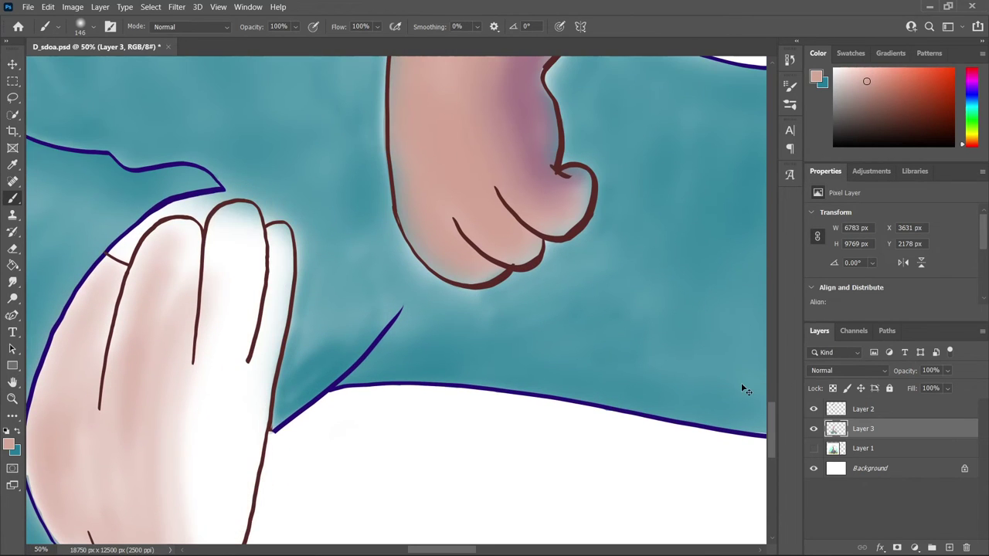
# Step: Erase the pink shading on the middle fingers and shrink the eraser to 66 px
pyautogui.press('e')
pyautogui.moveTo(228, 317); pyautogui.dragTo(194, 258)
pyautogui.moveTo(264, 263); pyautogui.dragTo(248, 385)
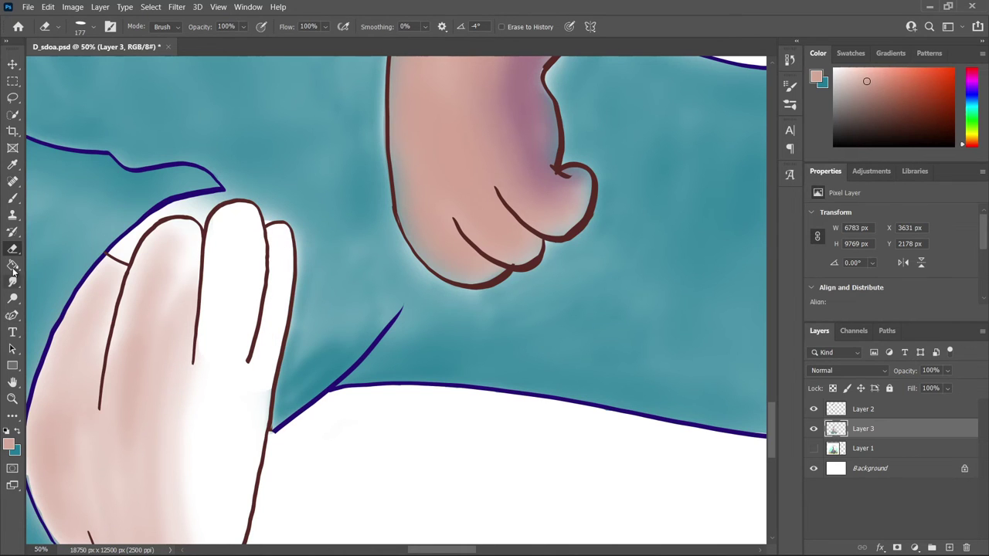
pyautogui.click(93, 27)
pyautogui.moveTo(103, 70); pyautogui.dragTo(97, 70)
# Step: Paint the fingers, lower palm and left edge of the paw solid pink
pyautogui.click(13, 197)
pyautogui.moveTo(188, 232)
pyautogui.mouseDown()
pyautogui.moveTo(159, 248)
pyautogui.moveTo(47, 407)
pyautogui.mouseUp()
pyautogui.moveTo(226, 228)
pyautogui.mouseDown()
pyautogui.moveTo(245, 231)
pyautogui.moveTo(241, 254)
pyautogui.moveTo(267, 255)
pyautogui.moveTo(249, 290)
pyautogui.moveTo(256, 305)
pyautogui.moveTo(193, 293)
pyautogui.moveTo(146, 265)
pyautogui.moveTo(183, 311)
pyautogui.mouseUp()
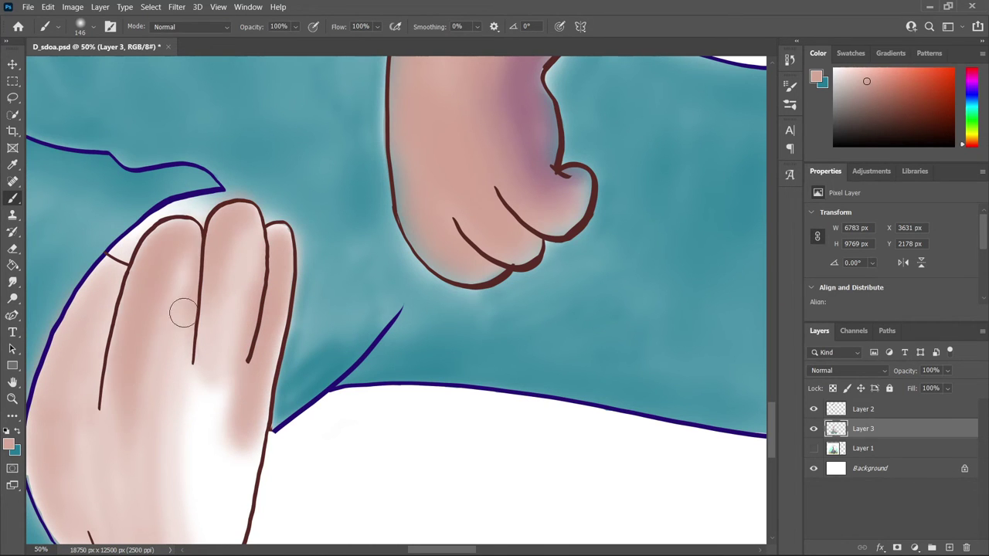
pyautogui.scroll(-3, 742, 413)
pyautogui.moveTo(109, 430)
pyautogui.mouseDown()
pyautogui.moveTo(119, 415)
pyautogui.moveTo(108, 324)
pyautogui.moveTo(54, 344)
pyautogui.moveTo(157, 394)
pyautogui.moveTo(191, 291)
pyautogui.moveTo(234, 307)
pyautogui.moveTo(238, 346)
pyautogui.moveTo(181, 391)
pyautogui.moveTo(238, 155)
pyautogui.moveTo(183, 147)
pyautogui.moveTo(184, 408)
pyautogui.mouseUp()
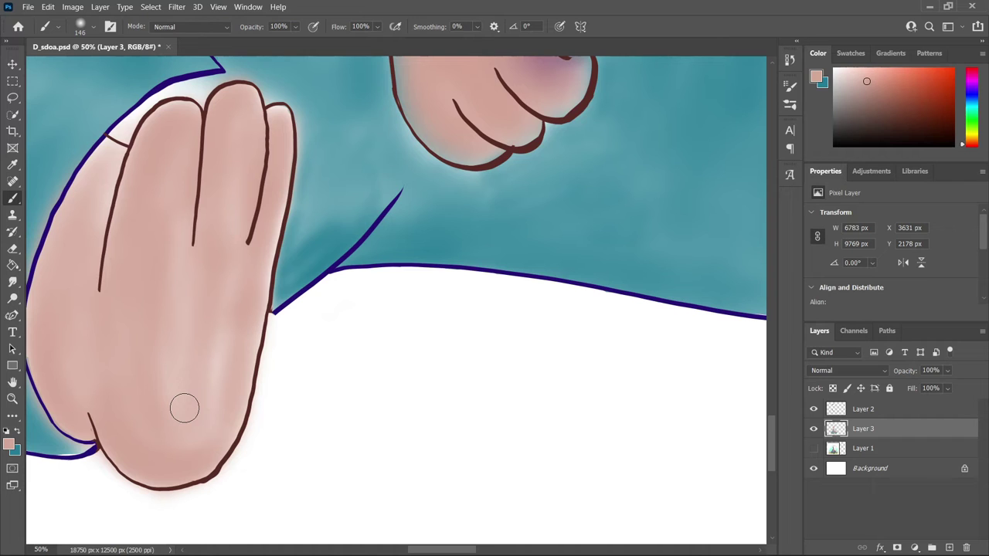
pyautogui.moveTo(230, 346); pyautogui.dragTo(181, 276)
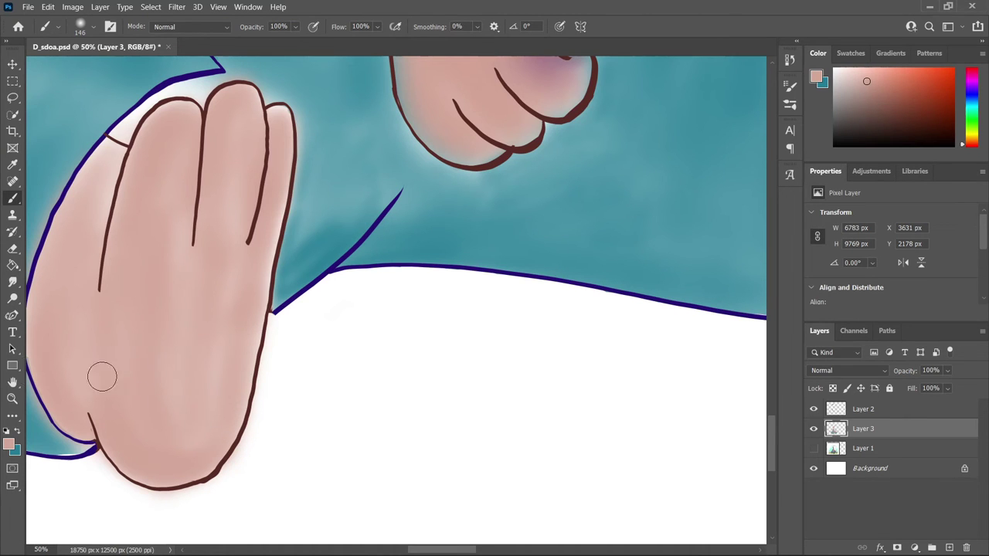
# Step: Choose a dark red-brown and paint a shading stroke down the palm
pyautogui.click(8, 444)
pyautogui.click(881, 170)
pyautogui.moveTo(166, 197)
pyautogui.mouseDown()
pyautogui.moveTo(139, 237)
pyautogui.moveTo(161, 423)
pyautogui.moveTo(158, 139)
pyautogui.mouseUp()
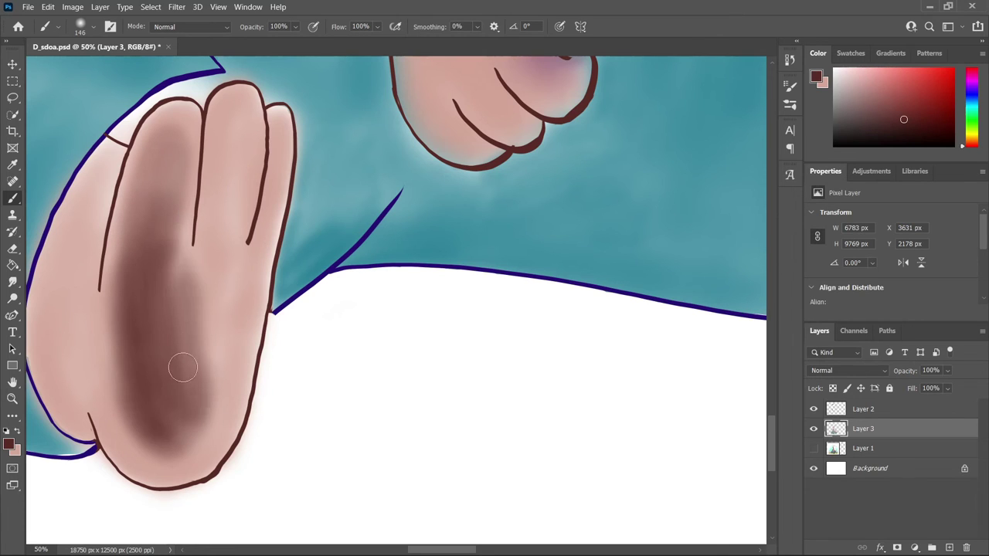
# Step: Redo the dark brown shading band down the fingers and palm
pyautogui.hotkey('ctrl', 'z')
pyautogui.moveTo(181, 132)
pyautogui.mouseDown()
pyautogui.moveTo(144, 216)
pyautogui.moveTo(186, 409)
pyautogui.moveTo(232, 183)
pyautogui.moveTo(247, 301)
pyautogui.moveTo(201, 440)
pyautogui.moveTo(133, 281)
pyautogui.moveTo(166, 425)
pyautogui.moveTo(165, 159)
pyautogui.mouseUp()
pyautogui.hotkey('ctrl', 'z')
pyautogui.hotkey('ctrl', 'z')
pyautogui.hotkey('ctrl', 'z')
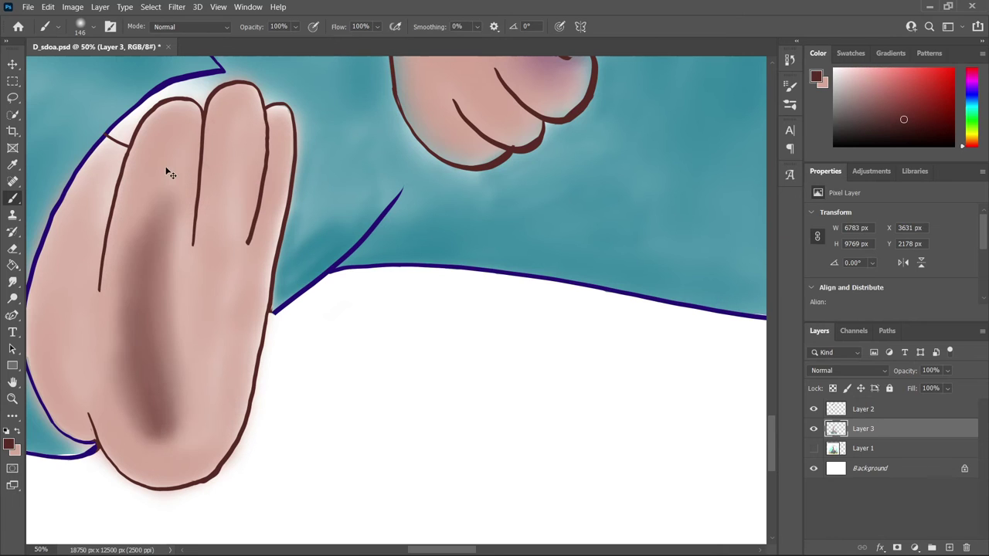
pyautogui.hotkey('ctrl', 'z')
pyautogui.hotkey('ctrl', 'z')
pyautogui.moveTo(162, 170)
pyautogui.mouseDown()
pyautogui.moveTo(177, 209)
pyautogui.moveTo(144, 327)
pyautogui.moveTo(221, 194)
pyautogui.moveTo(186, 424)
pyautogui.moveTo(193, 456)
pyautogui.moveTo(221, 347)
pyautogui.moveTo(165, 320)
pyautogui.moveTo(156, 177)
pyautogui.moveTo(230, 347)
pyautogui.mouseUp()
pyautogui.moveTo(188, 207)
pyautogui.mouseDown()
pyautogui.moveTo(194, 358)
pyautogui.moveTo(237, 159)
pyautogui.moveTo(117, 331)
pyautogui.moveTo(212, 446)
pyautogui.mouseUp()
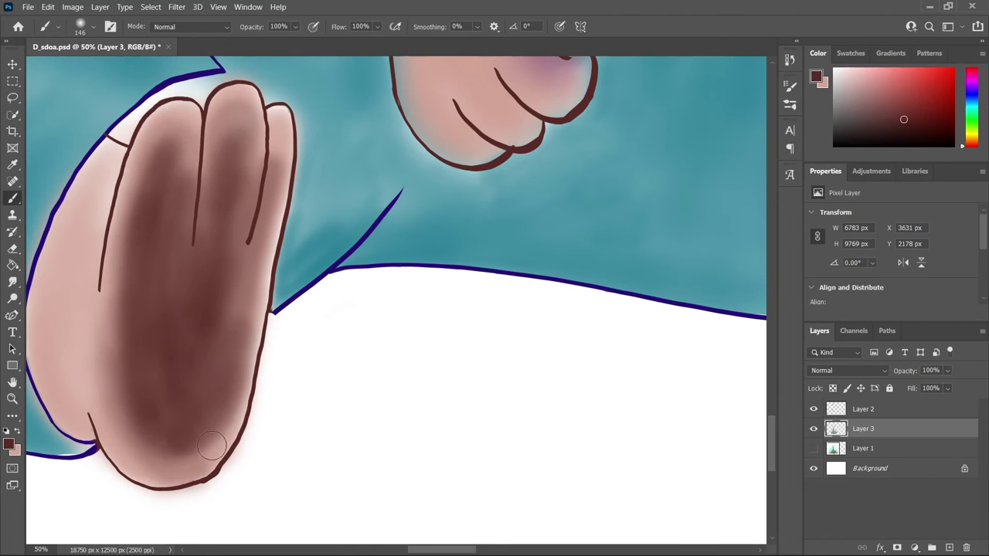
# Step: Soften the lower paw with light skin pink
pyautogui.keyDown('alt'); pyautogui.click(44, 276); pyautogui.keyUp('alt')
pyautogui.moveTo(227, 379)
pyautogui.mouseDown()
pyautogui.moveTo(120, 440)
pyautogui.moveTo(121, 309)
pyautogui.moveTo(217, 283)
pyautogui.moveTo(200, 349)
pyautogui.moveTo(160, 379)
pyautogui.moveTo(166, 431)
pyautogui.moveTo(150, 347)
pyautogui.mouseUp()
pyautogui.hotkey('ctrl', '-')
pyautogui.hotkey('ctrl', '-')
pyautogui.hotkey('ctrl', '-')
pyautogui.hotkey('ctrl', '-')
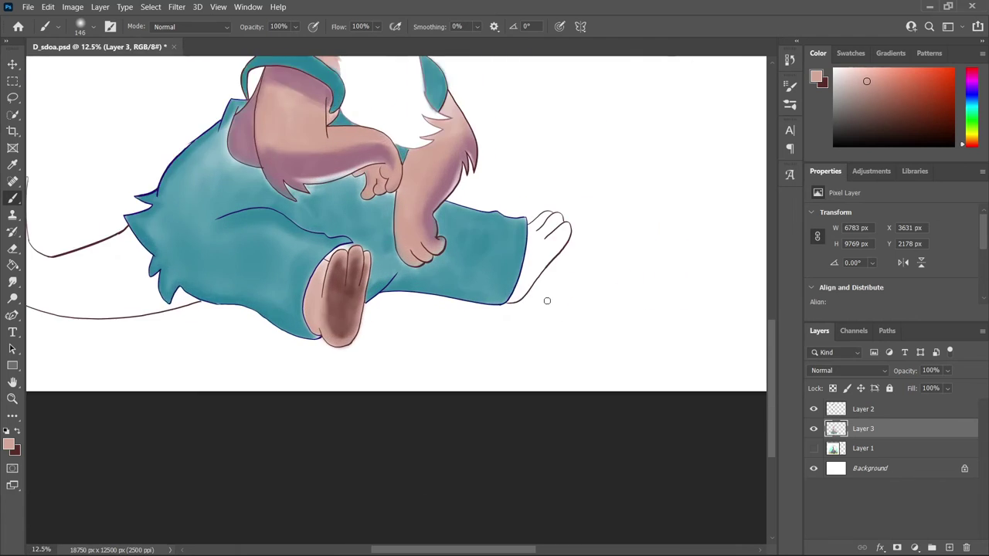
pyautogui.hotkey('ctrl', '+')
pyautogui.hotkey('ctrl', '+')
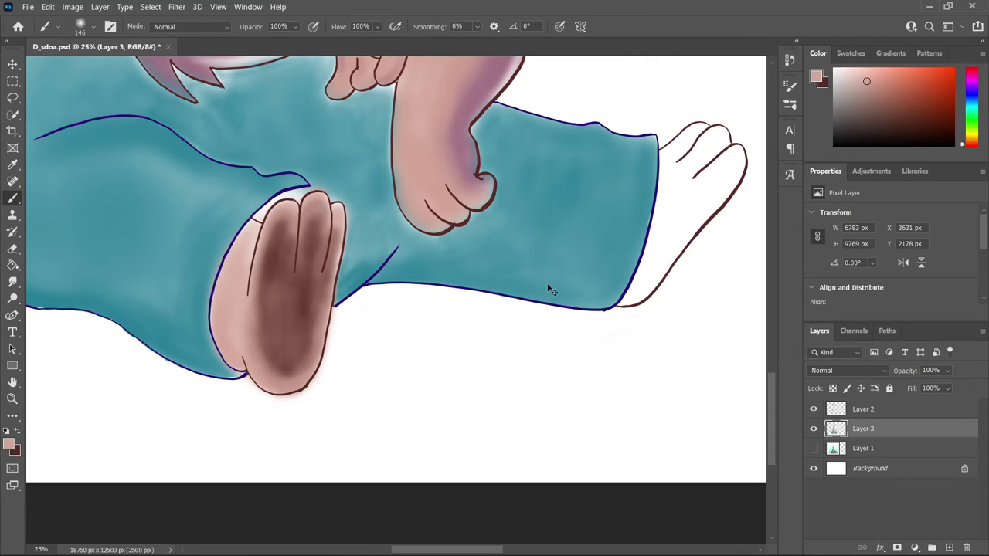
# Step: Step through the shading history and swap back to the dark red shading colour
pyautogui.hotkey('ctrl', 'z')
pyautogui.hotkey('ctrl', 'z')
pyautogui.hotkey('ctrl', 'z')
pyautogui.hotkey('ctrl', 'z')
pyautogui.hotkey('ctrl', 'shift', 'z')
pyautogui.hotkey('ctrl', 'shift', 'z')
pyautogui.hotkey('ctrl', 'shift', 'z')
pyautogui.hotkey('ctrl', 'shift', 'z')
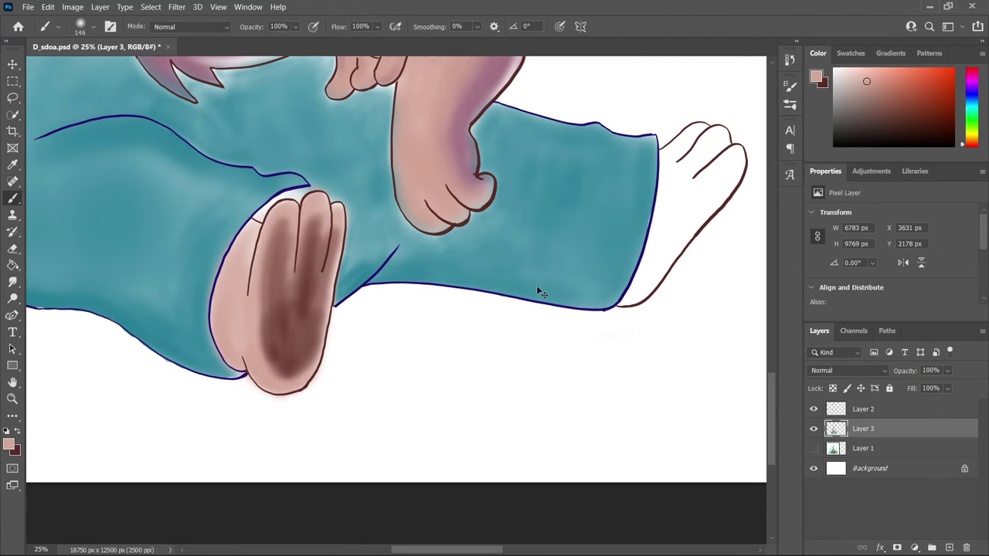
pyautogui.scroll(-2, 541, 292)
pyautogui.hotkey('ctrl', '+')
pyautogui.press('x')
pyautogui.click(10, 445)
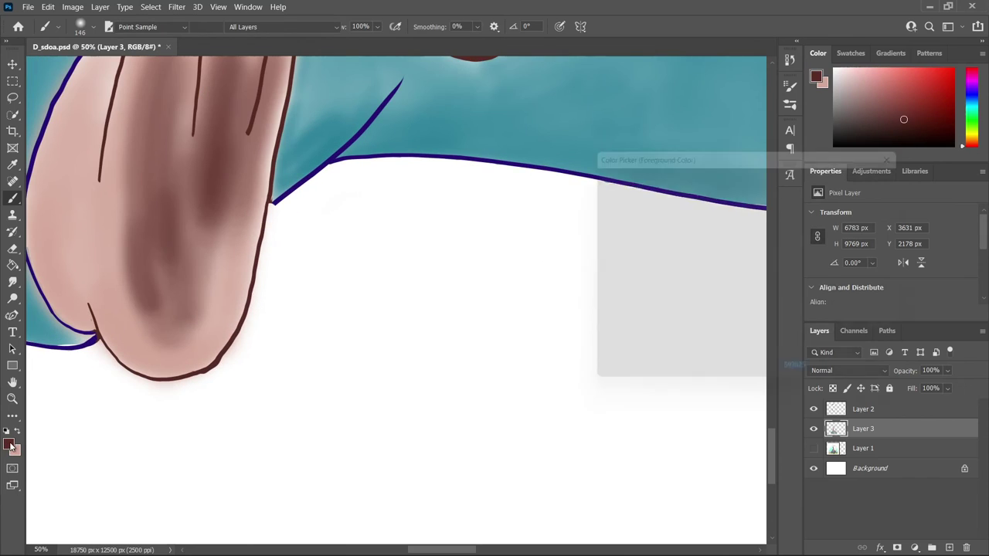
# Step: Deepen the paw's palm shading with a darker red
pyautogui.click(879, 170)
pyautogui.scroll(3, 772, 417)
pyautogui.moveTo(147, 294)
pyautogui.mouseDown()
pyautogui.moveTo(146, 379)
pyautogui.moveTo(206, 426)
pyautogui.moveTo(155, 170)
pyautogui.moveTo(201, 301)
pyautogui.moveTo(144, 373)
pyautogui.moveTo(243, 155)
pyautogui.moveTo(254, 236)
pyautogui.moveTo(239, 358)
pyautogui.mouseUp()
pyautogui.hotkey('ctrl', '-')
# Step: Shade the foot beside the trouser cuff, its toes and lower edge in lighter pink
pyautogui.hscroll(5, 630, 432)
pyautogui.hotkey('ctrl', '+')
pyautogui.click(866, 82)
pyautogui.moveTo(294, 379)
pyautogui.mouseDown()
pyautogui.moveTo(294, 206)
pyautogui.moveTo(415, 227)
pyautogui.moveTo(243, 459)
pyautogui.moveTo(368, 240)
pyautogui.mouseUp()
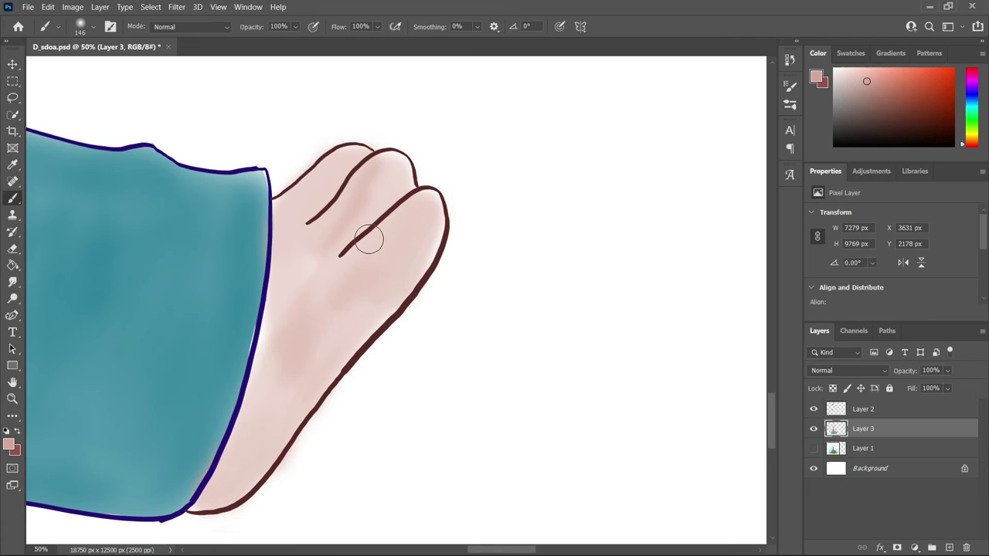
pyautogui.moveTo(346, 301)
pyautogui.mouseDown()
pyautogui.moveTo(333, 347)
pyautogui.moveTo(294, 289)
pyautogui.moveTo(326, 245)
pyautogui.mouseUp()
pyautogui.scroll(-3, 761, 372)
pyautogui.moveTo(409, 209)
pyautogui.mouseDown()
pyautogui.moveTo(417, 185)
pyautogui.moveTo(283, 161)
pyautogui.moveTo(209, 439)
pyautogui.mouseUp()
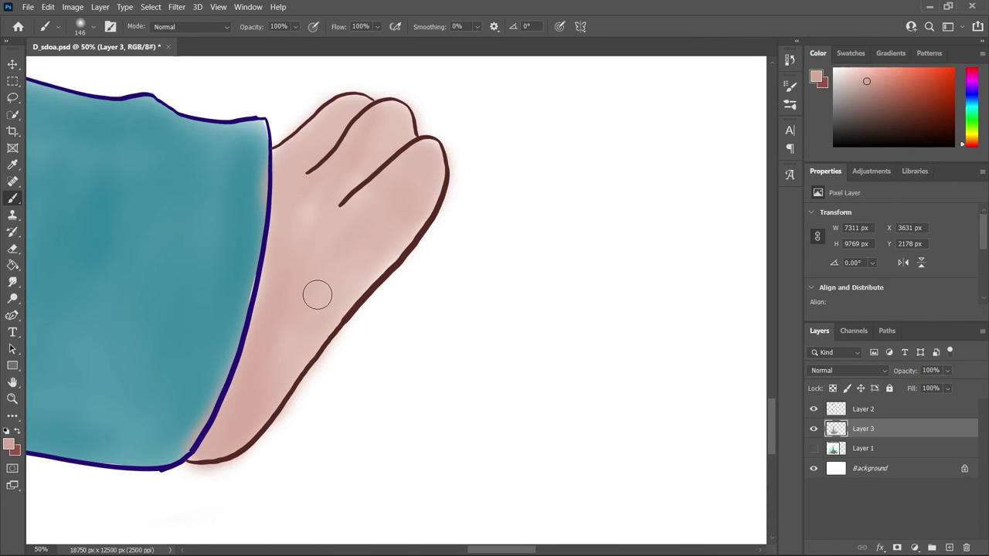
pyautogui.moveTo(317, 295); pyautogui.dragTo(331, 242)
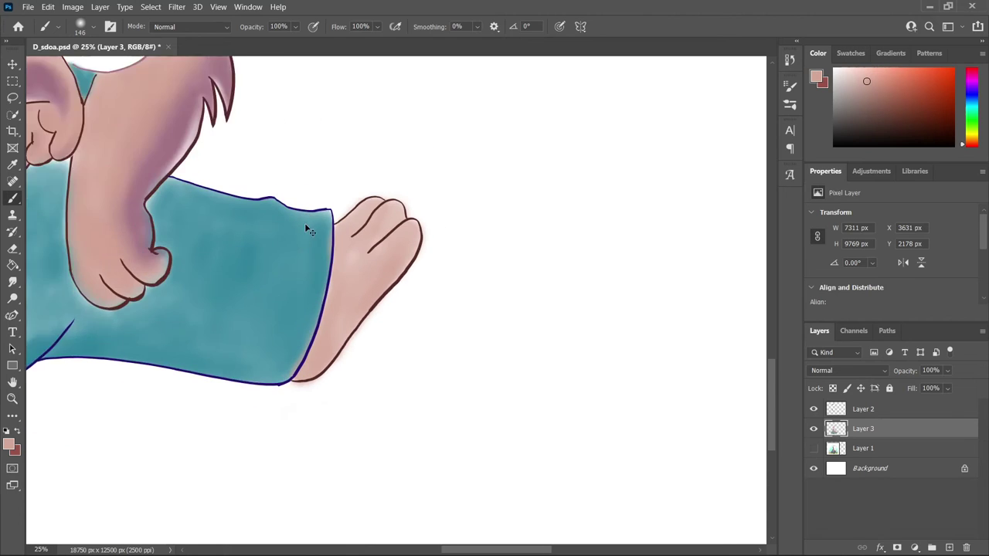
pyautogui.moveTo(417, 162)
pyautogui.mouseDown()
pyautogui.moveTo(413, 221)
pyautogui.moveTo(228, 443)
pyautogui.mouseUp()
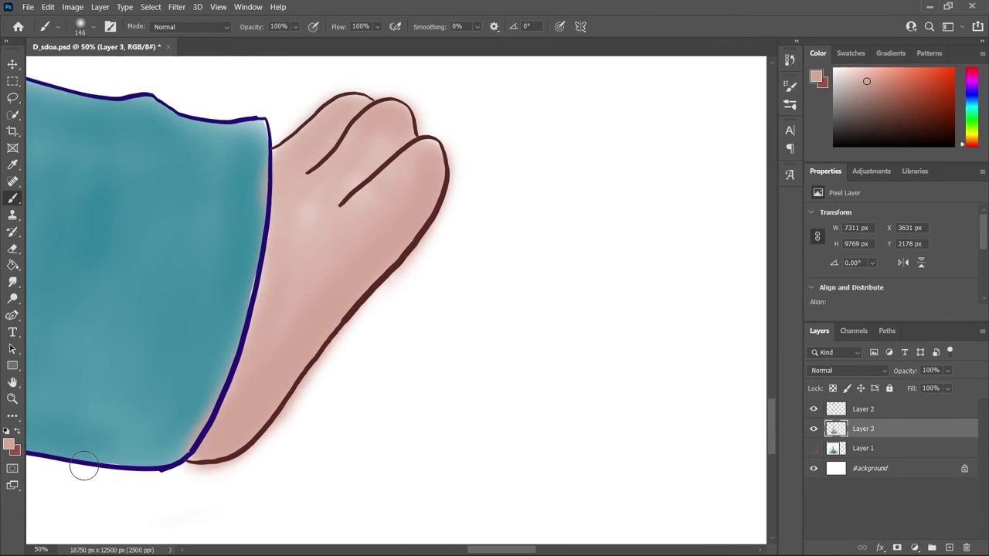
# Step: Darken the foot's right edge and toes with a deeper pink
pyautogui.keyDown('alt'); pyautogui.click(433, 159); pyautogui.keyUp('alt')
pyautogui.moveTo(432, 159); pyautogui.dragTo(237, 435)
pyautogui.moveTo(348, 96)
pyautogui.mouseDown()
pyautogui.moveTo(422, 143)
pyautogui.moveTo(331, 206)
pyautogui.mouseUp()
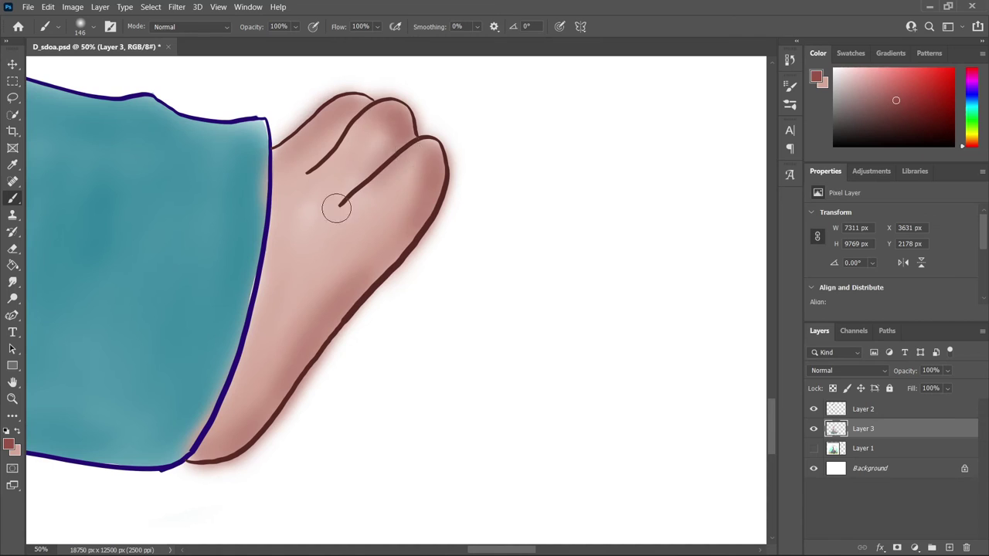
pyautogui.hotkey('ctrl', '-')
# Step: Erase the pink halo spilling past the foot's lower outline and edge
pyautogui.press('e')
pyautogui.scroll(2, 394, 407)
pyautogui.moveTo(475, 135); pyautogui.dragTo(274, 401)
pyautogui.hotkey('ctrl', 'z')
pyautogui.moveTo(353, 310); pyautogui.dragTo(298, 395)
pyautogui.moveTo(340, 210); pyautogui.dragTo(243, 375)
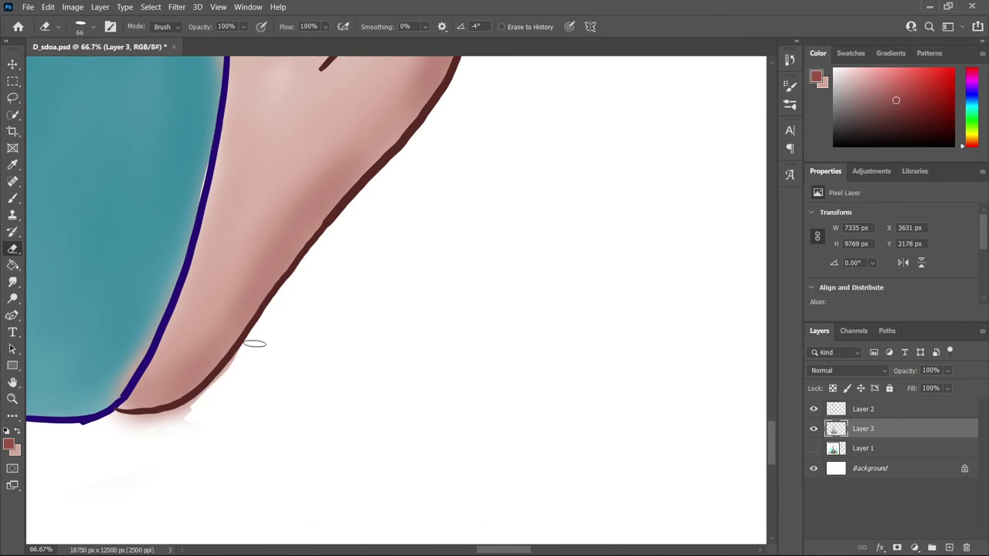
# Step: Finish cleaning the foot's outline and adjust the eraser's size settings
pyautogui.scroll(5, 253, 292)
pyautogui.moveTo(254, 292); pyautogui.dragTo(302, 261)
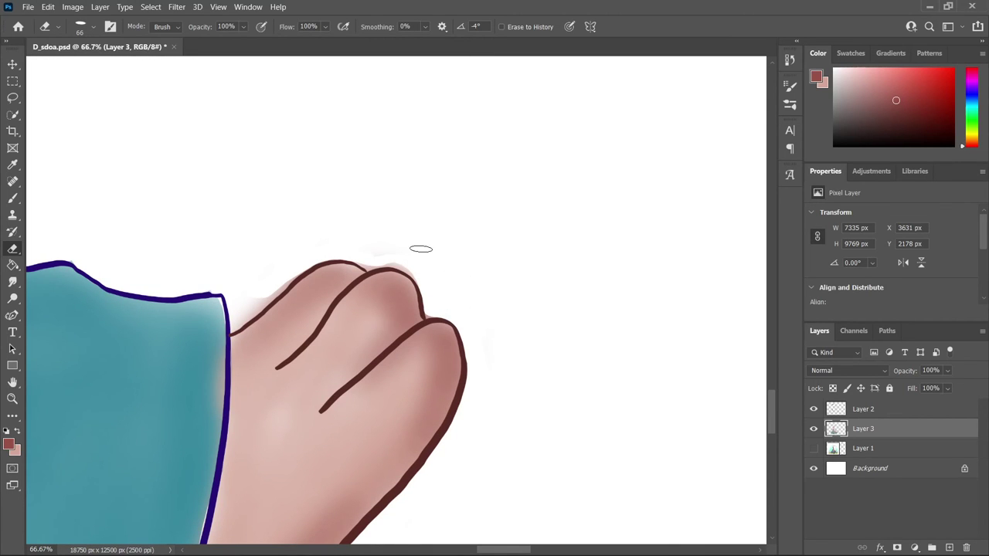
pyautogui.click(93, 27)
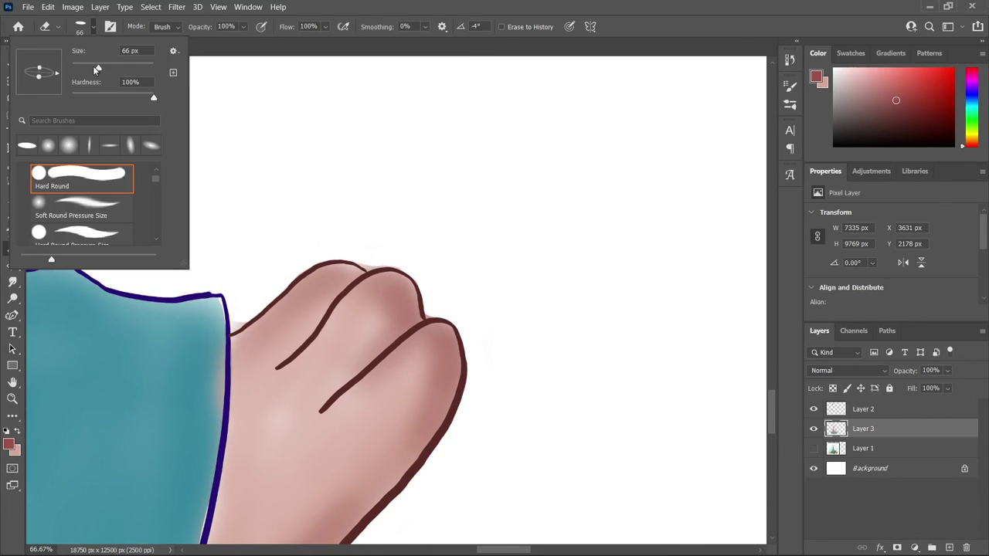
pyautogui.click(237, 305)
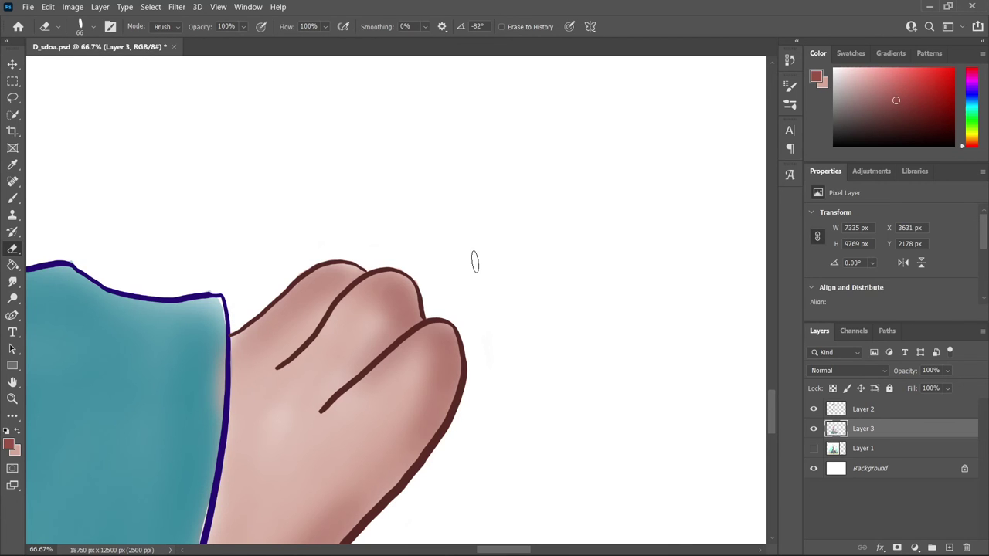
pyautogui.scroll(-6, 471, 309)
pyautogui.scroll(3, 375, 410)
pyautogui.scroll(-3, 376, 410)
pyautogui.scroll(-3, 279, 269)
pyautogui.scroll(3, 279, 269)
pyautogui.scroll(1, 279, 269)
pyautogui.scroll(1, 279, 269)
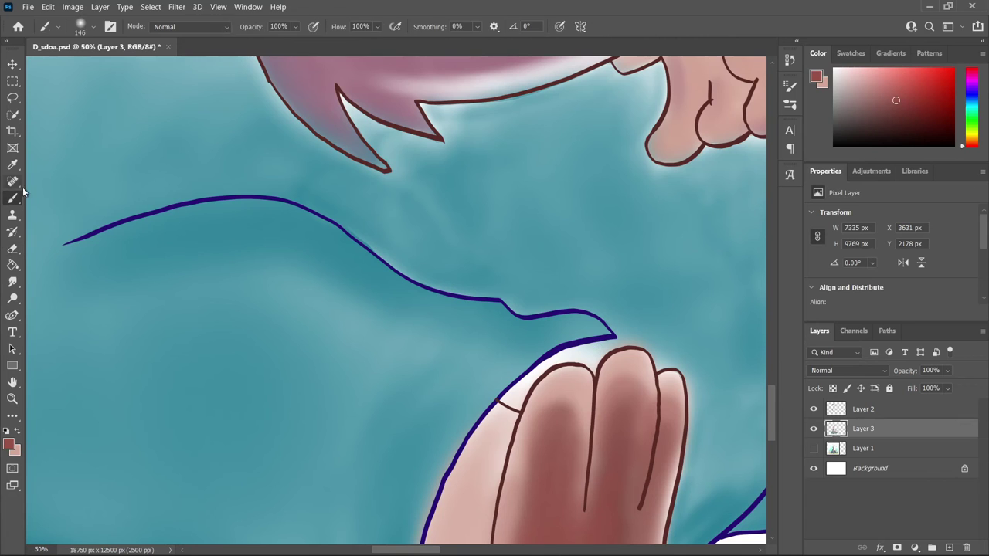
# Step: Switch to the lighter pink brush and try a stroke inside the tail's curve, undoing it
pyautogui.click(20, 433)
pyautogui.click(12, 197)
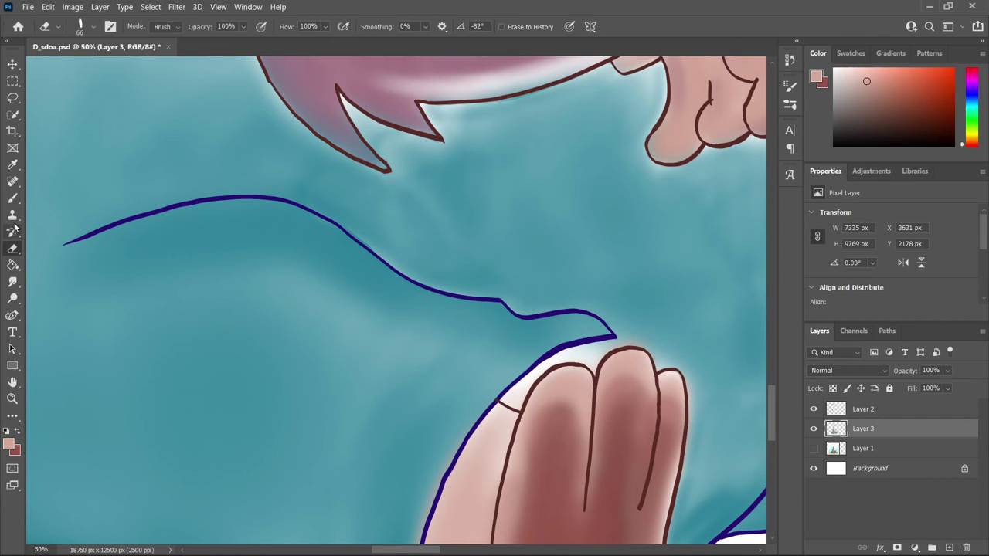
pyautogui.scroll(-3, 387, 301)
pyautogui.scroll(1, 232, 309)
pyautogui.scroll(1, 309, 325)
pyautogui.moveTo(224, 211); pyautogui.dragTo(239, 348)
pyautogui.hotkey('ctrl', 'z')
# Step: Brush soft pink over the tail at 72 px, blending along the overalls' edge
pyautogui.click(94, 26)
pyautogui.moveTo(259, 230)
pyautogui.mouseDown()
pyautogui.moveTo(267, 420)
pyautogui.moveTo(426, 316)
pyautogui.moveTo(311, 242)
pyautogui.moveTo(215, 215)
pyautogui.moveTo(302, 307)
pyautogui.mouseUp()
pyautogui.moveTo(481, 442); pyautogui.dragTo(459, 415)
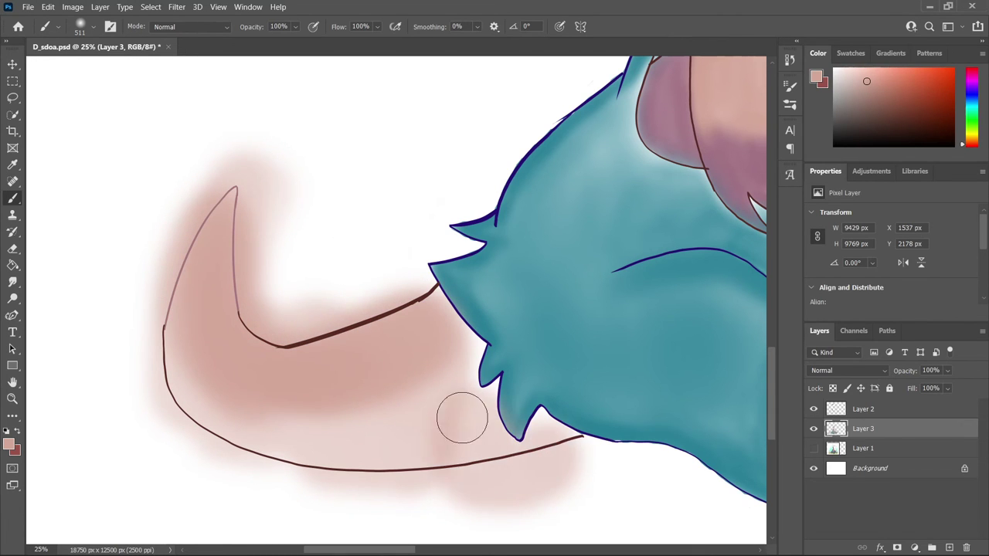
pyautogui.click(94, 26)
pyautogui.moveTo(110, 68); pyautogui.dragTo(105, 69)
pyautogui.press('Return')
pyautogui.moveTo(476, 340); pyautogui.dragTo(480, 412)
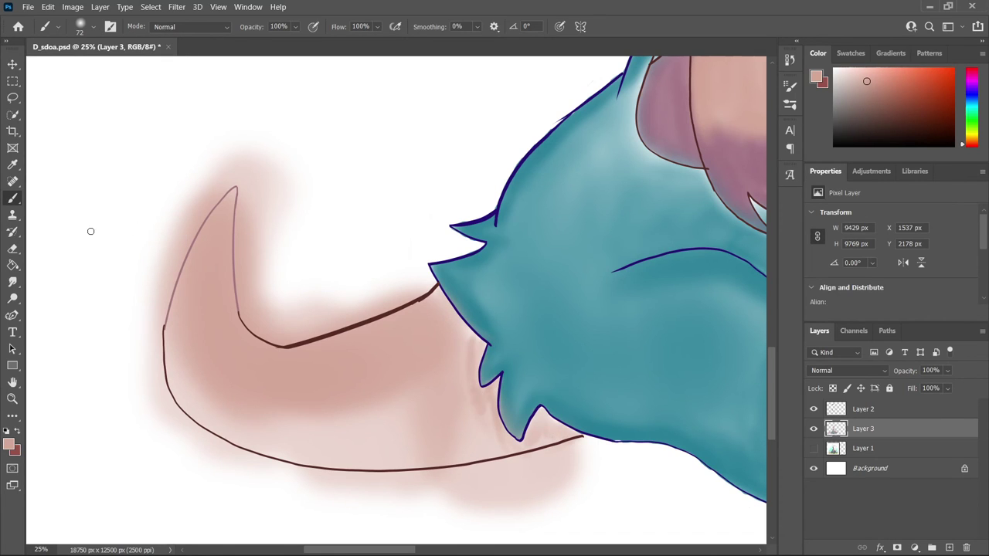
# Step: Shade the tail's lower edge with the darker red
pyautogui.click(94, 26)
pyautogui.press('Return')
pyautogui.moveTo(181, 283)
pyautogui.mouseDown()
pyautogui.moveTo(429, 427)
pyautogui.moveTo(540, 445)
pyautogui.moveTo(201, 432)
pyautogui.moveTo(190, 309)
pyautogui.moveTo(267, 398)
pyautogui.moveTo(470, 379)
pyautogui.moveTo(325, 425)
pyautogui.mouseUp()
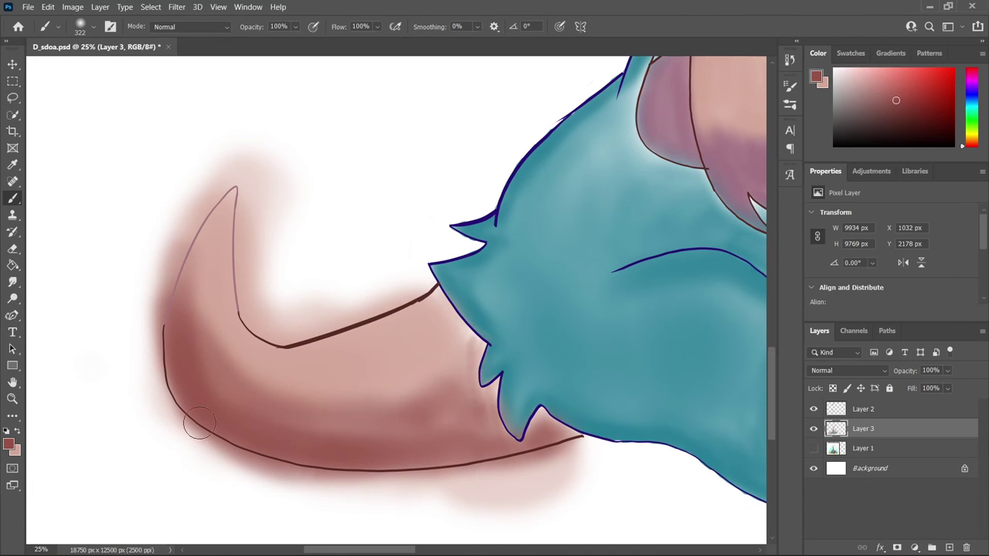
pyautogui.hotkey('ctrl', '-')
pyautogui.hotkey('ctrl', '+')
# Step: Pick a new pink in the Color Picker and blend it into the tail's underside
pyautogui.click(9, 444)
pyautogui.moveTo(657, 148); pyautogui.dragTo(696, 165)
pyautogui.click(809, 232)
pyautogui.click(916, 205)
pyautogui.moveTo(295, 413)
pyautogui.mouseDown()
pyautogui.moveTo(404, 471)
pyautogui.moveTo(232, 347)
pyautogui.mouseUp()
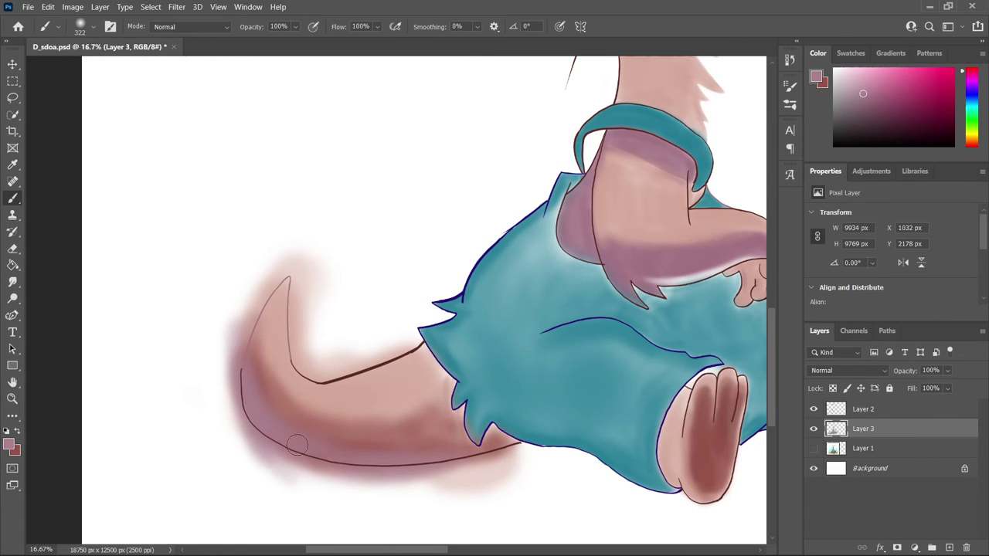
pyautogui.moveTo(433, 463); pyautogui.dragTo(502, 467)
pyautogui.scroll(1, 399, 523)
# Step: Set the paint colour to a light pink, then ready the Eraser's size settings
pyautogui.click(9, 445)
pyautogui.click(666, 234)
pyautogui.click(917, 205)
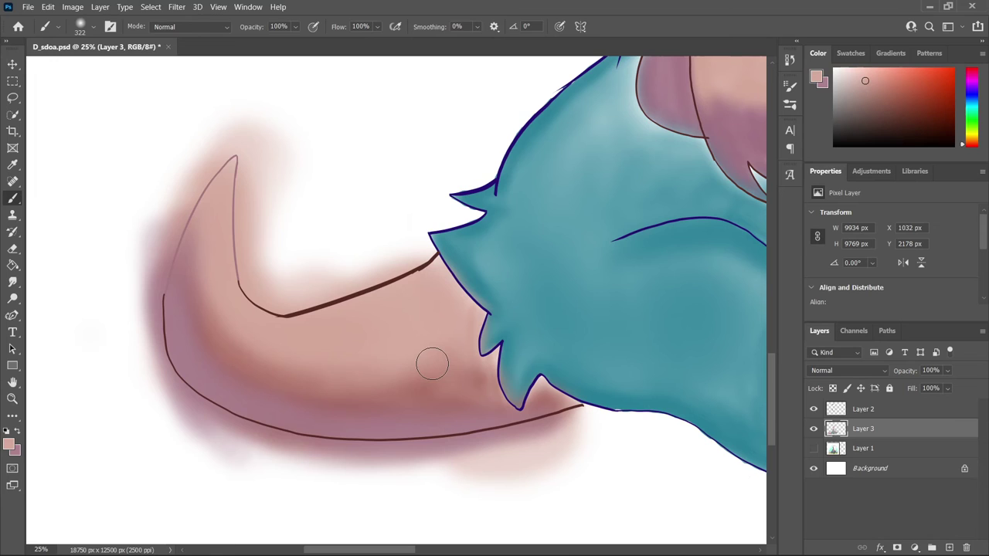
pyautogui.click(16, 251)
pyautogui.click(96, 27)
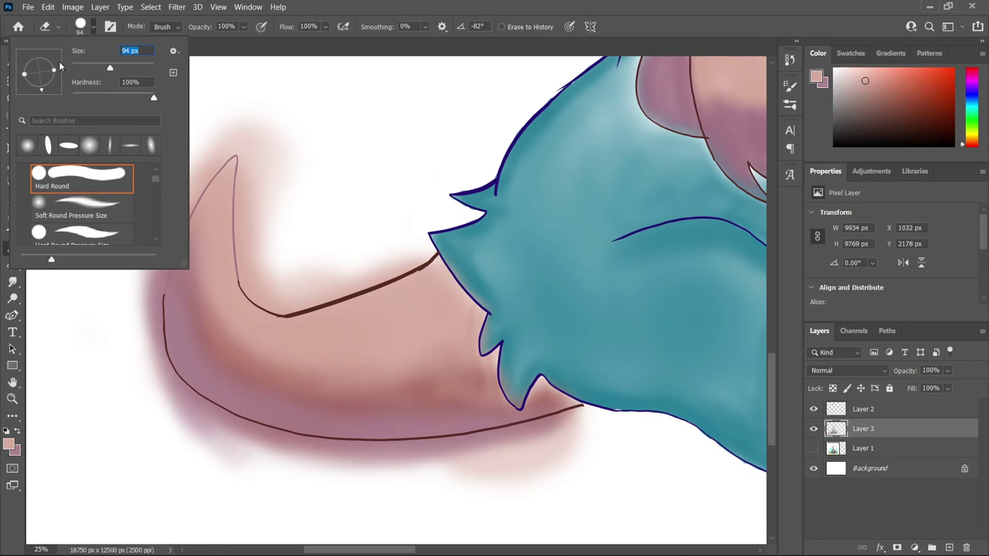
# Step: Set the eraser to 199 px and erase paint along the tail's inner curve
pyautogui.moveTo(265, 135); pyautogui.dragTo(255, 259)
pyautogui.hotkey('ctrl', 'z')
pyautogui.rightClick(123, 166)
pyautogui.write('199')
pyautogui.moveTo(263, 133); pyautogui.dragTo(255, 259)
pyautogui.moveTo(247, 213)
pyautogui.mouseDown()
pyautogui.moveTo(286, 298)
pyautogui.moveTo(347, 273)
pyautogui.mouseUp()
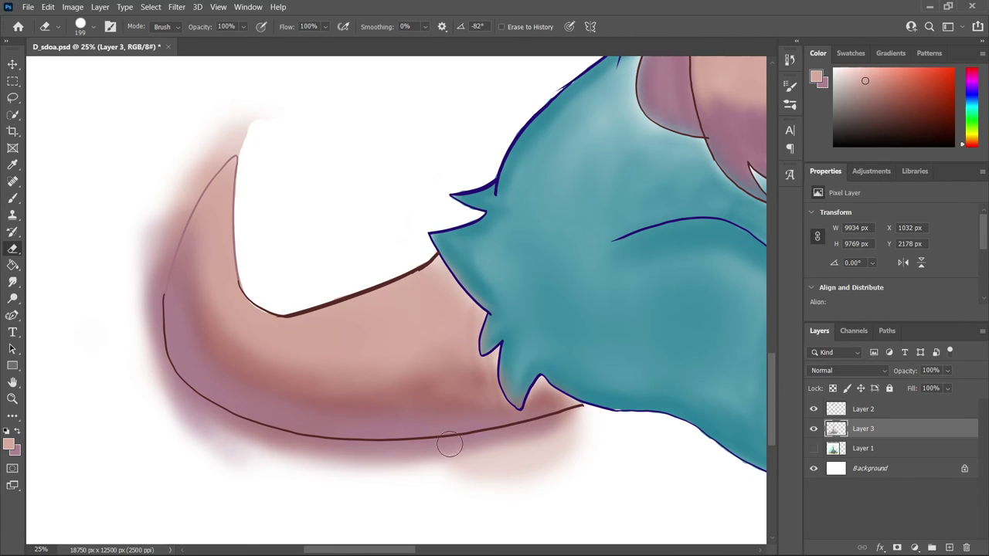
# Step: Erase pink overspill below the tail's bottom outline and along its upper-left side
pyautogui.moveTo(572, 430); pyautogui.dragTo(224, 479)
pyautogui.hotkey('ctrl', 'z')
pyautogui.moveTo(394, 463)
pyautogui.mouseDown()
pyautogui.moveTo(570, 426)
pyautogui.moveTo(392, 466)
pyautogui.moveTo(420, 453)
pyautogui.moveTo(317, 468)
pyautogui.mouseUp()
pyautogui.moveTo(244, 110); pyautogui.dragTo(183, 210)
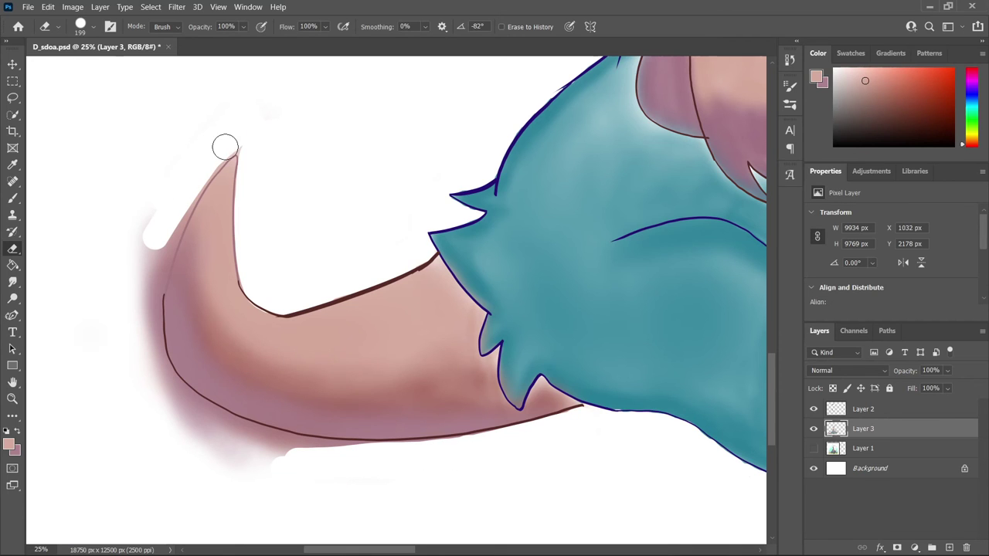
pyautogui.moveTo(167, 159); pyautogui.dragTo(347, 461)
# Step: Erase the pink outside the tail's lower-left outline
pyautogui.scroll(-3, 750, 357)
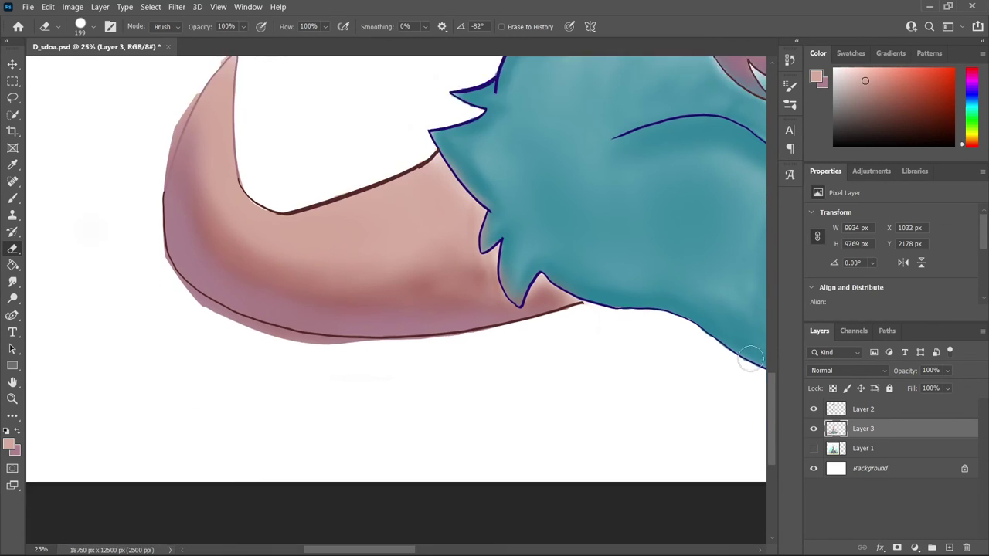
pyautogui.scroll(2, 155, 316)
pyautogui.moveTo(282, 302); pyautogui.dragTo(492, 336)
pyautogui.moveTo(601, 358)
pyautogui.mouseDown()
pyautogui.moveTo(423, 394)
pyautogui.moveTo(742, 394)
pyautogui.mouseUp()
pyautogui.hscroll(5, 428, 383)
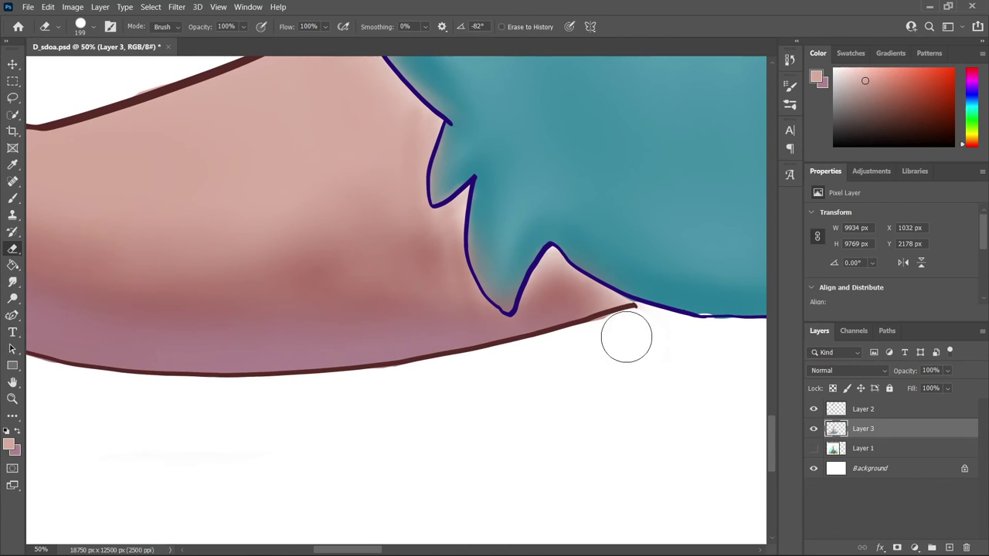
pyautogui.hscroll(-8, 328, 523)
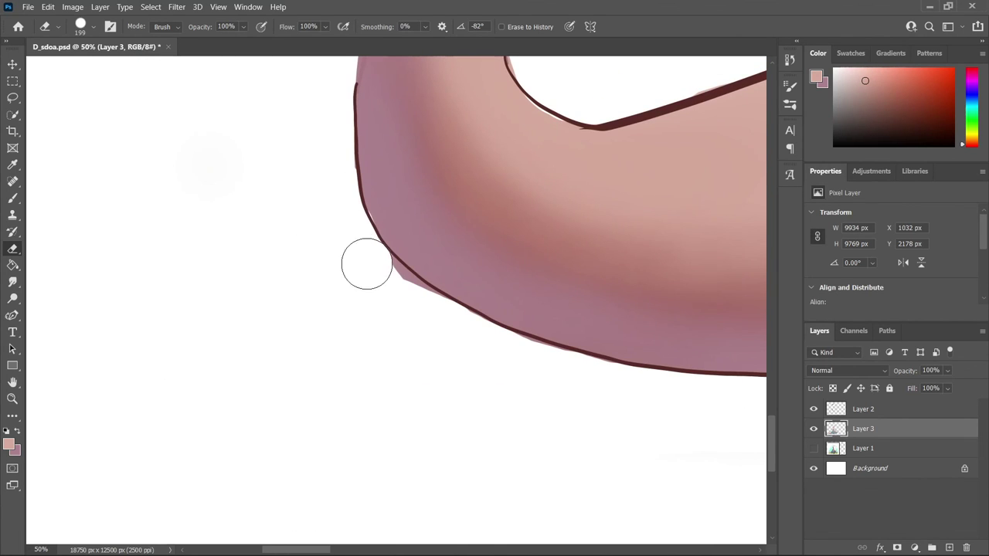
pyautogui.moveTo(367, 264); pyautogui.dragTo(446, 327)
pyautogui.scroll(2, 667, 329)
pyautogui.scroll(2, 633, 289)
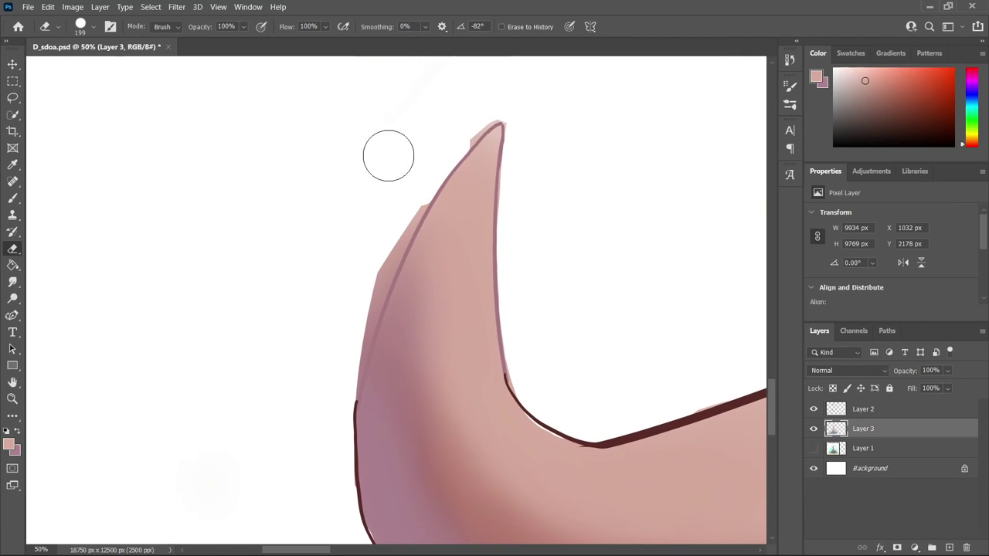
# Step: Erase the stray dark outline along the tail tip's right edge
pyautogui.click(93, 26)
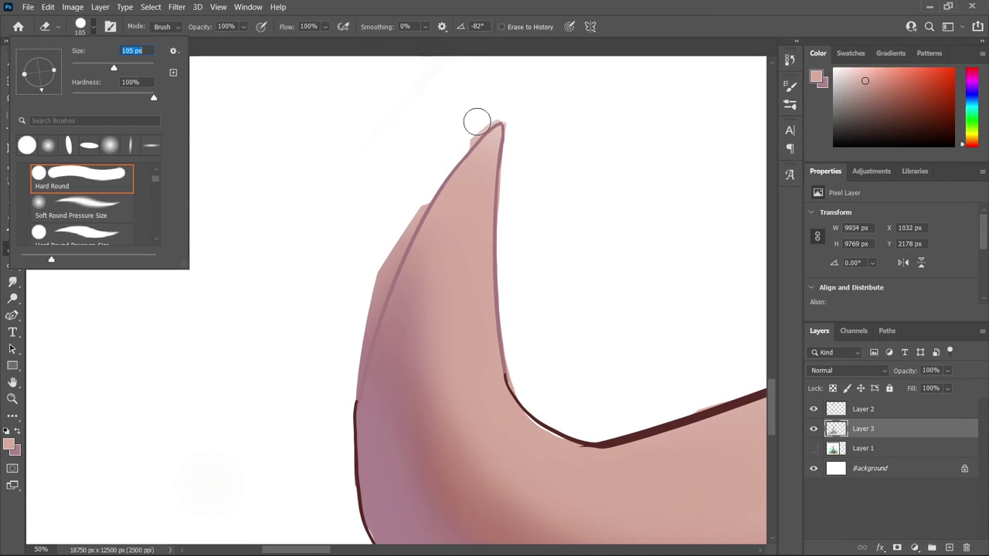
pyautogui.press('Return')
pyautogui.moveTo(515, 166); pyautogui.dragTo(511, 201)
pyautogui.scroll(-2, 714, 248)
pyautogui.moveTo(424, 94); pyautogui.dragTo(358, 243)
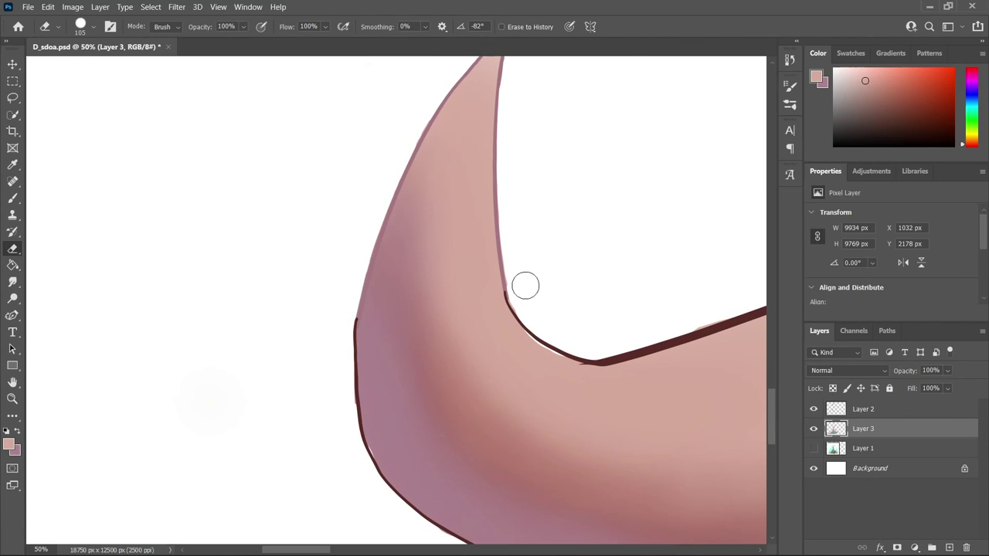
# Step: Review the whole coloured otter with the side panels collapsed for a wider canvas
pyautogui.scroll(-4, 418, 494)
pyautogui.scroll(2, 456, 521)
pyautogui.hscroll(5, 454, 463)
pyautogui.scroll(-3, 450, 412)
pyautogui.scroll(1, 386, 309)
pyautogui.hscroll(1, 386, 309)
pyautogui.click(982, 44)
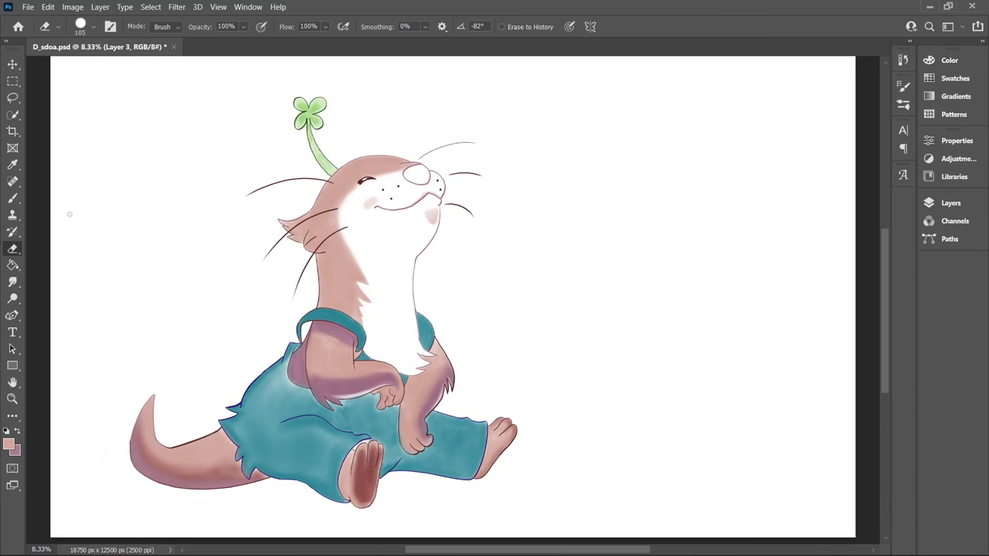
# Step: Draw a paragraph text box right of the otter's head and type the title
pyautogui.press('b')
pyautogui.click(27, 6)
pyautogui.press('Escape')
pyautogui.press('t')
pyautogui.moveTo(516, 183); pyautogui.dragTo(812, 309)
pyautogui.press('BackSpace')
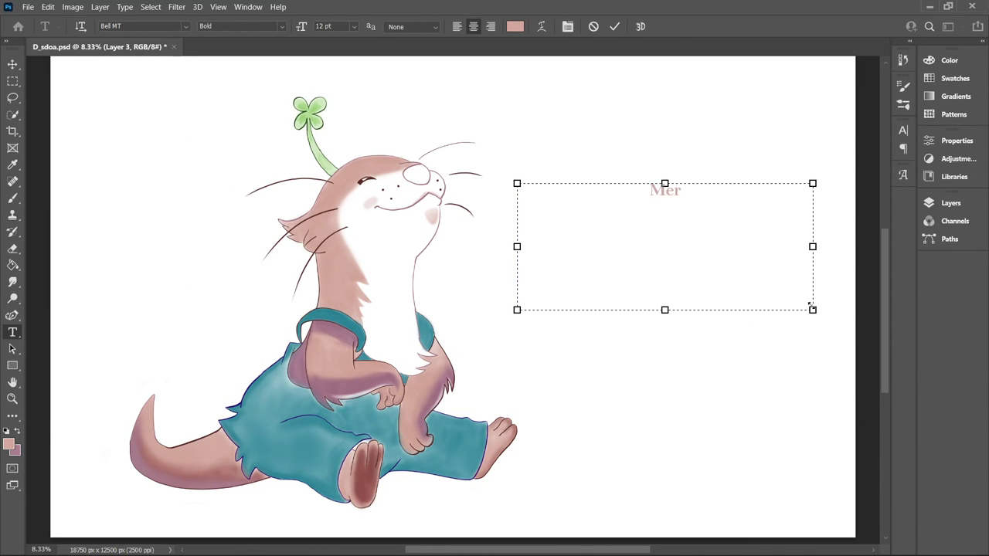
pyautogui.write('Otter')
# Step: Set the title font to Kristabelle at 30 pt and widen the text box
pyautogui.hotkey('ctrl', 'a')
pyautogui.click(186, 25)
pyautogui.click(185, 176)
pyautogui.click(354, 26)
pyautogui.click(344, 156)
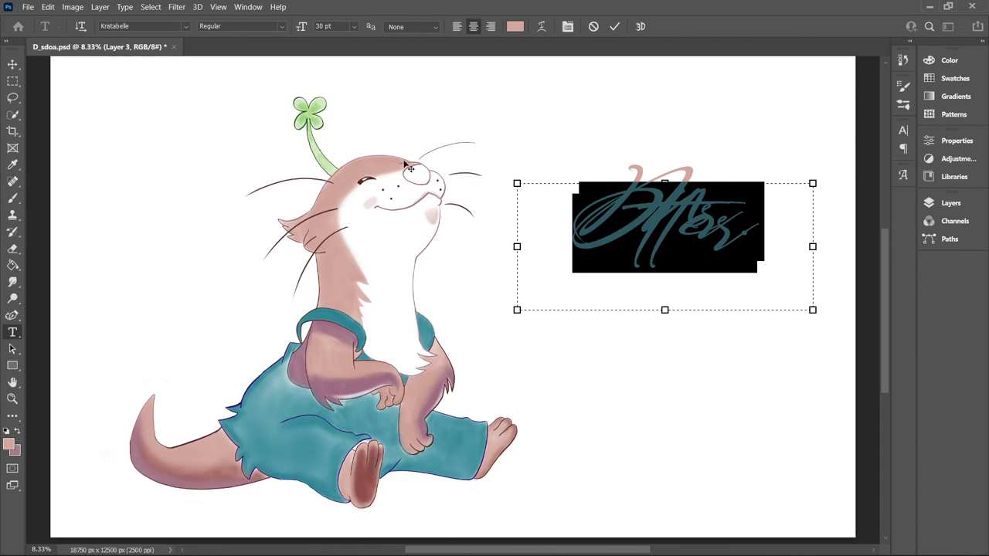
pyautogui.moveTo(517, 245); pyautogui.dragTo(483, 246)
pyautogui.moveTo(812, 246); pyautogui.dragTo(847, 246)
# Step: Give the title black colour, tracking 10 and 16 pt leading in the Character panel
pyautogui.click(903, 130)
pyautogui.click(869, 204)
pyautogui.click(625, 371)
pyautogui.click(917, 206)
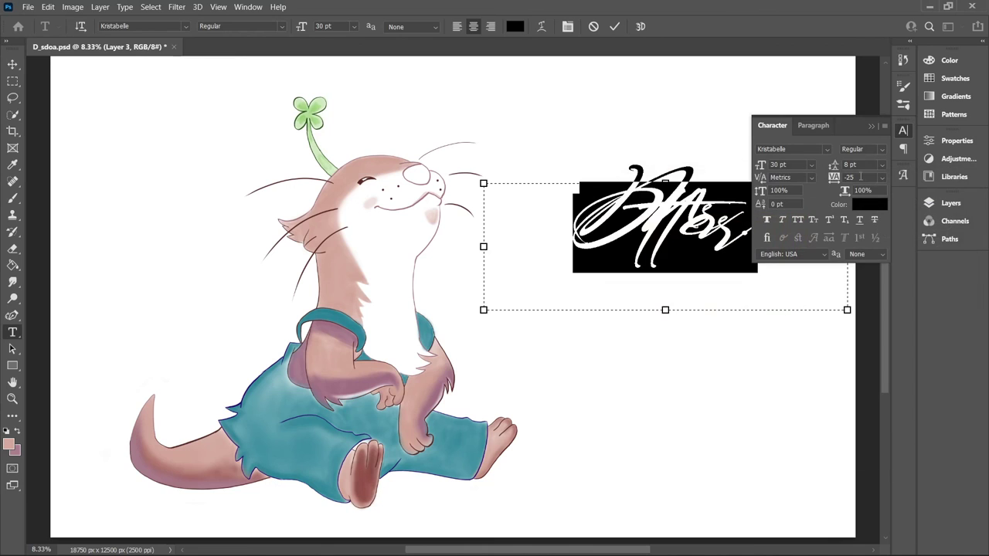
pyautogui.click(881, 177)
pyautogui.click(858, 285)
pyautogui.click(812, 164)
pyautogui.click(882, 164)
pyautogui.click(865, 262)
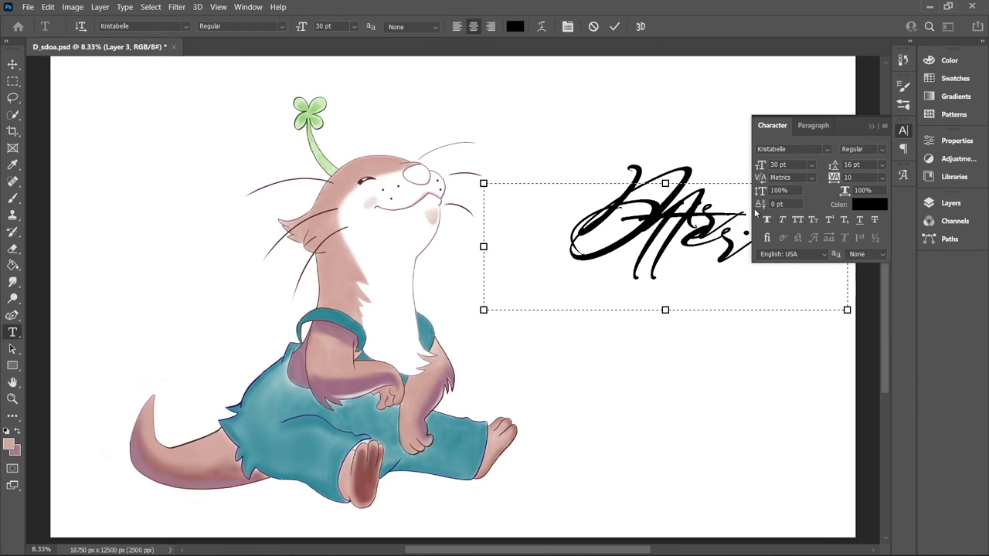
pyautogui.click(871, 126)
# Step: Enlarge the text box so Mr. Otter fits on one line
pyautogui.moveTo(482, 246); pyautogui.dragTo(412, 247)
pyautogui.moveTo(630, 183); pyautogui.dragTo(630, 137)
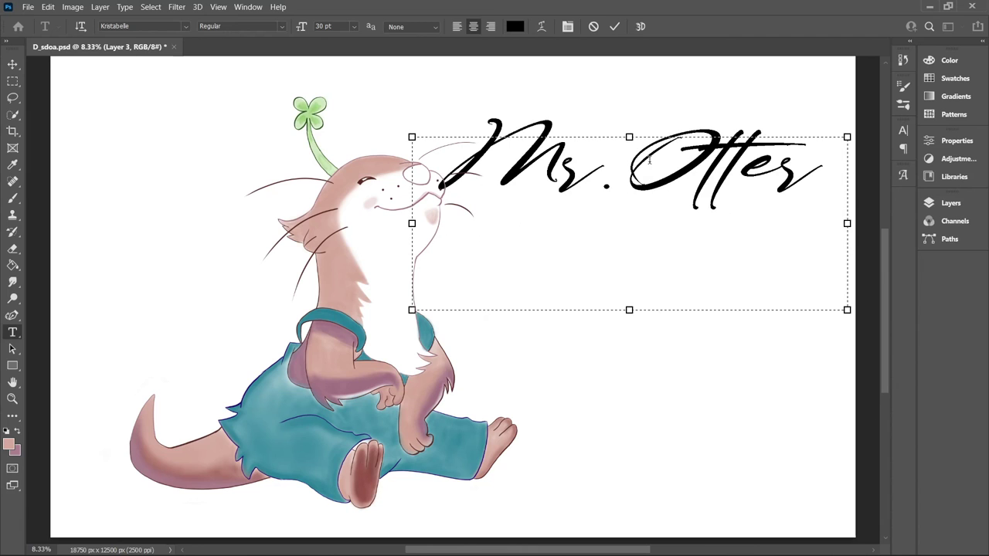
pyautogui.moveTo(630, 310); pyautogui.dragTo(629, 443)
pyautogui.moveTo(630, 137); pyautogui.dragTo(630, 250)
# Step: Reset the title's tracking to 0 and leading to 14 pt
pyautogui.hotkey('ctrl', 'a')
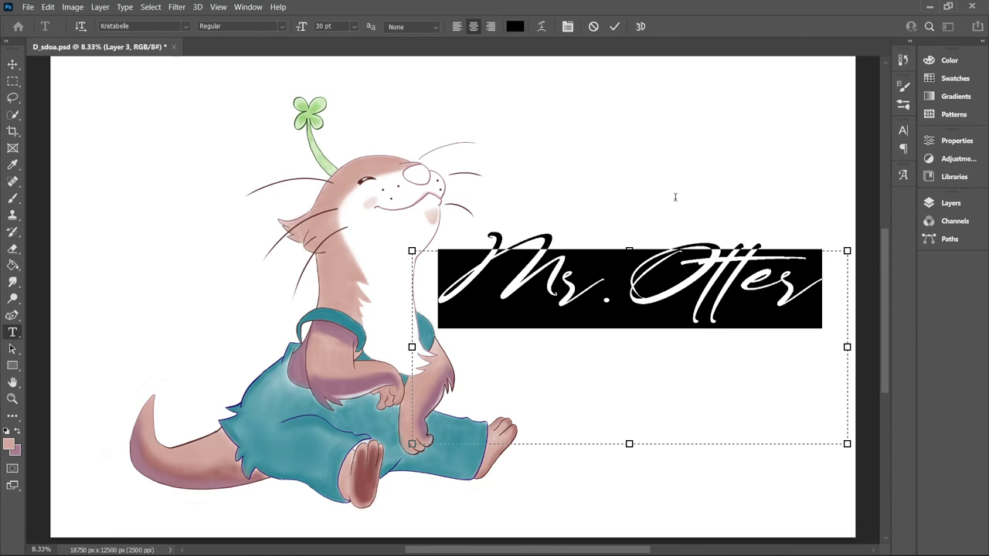
pyautogui.click(903, 129)
pyautogui.click(881, 178)
pyautogui.click(868, 248)
pyautogui.click(882, 164)
pyautogui.click(869, 252)
# Step: Set the title size to 28 pt and tighten the text box around it
pyautogui.click(812, 164)
pyautogui.click(794, 281)
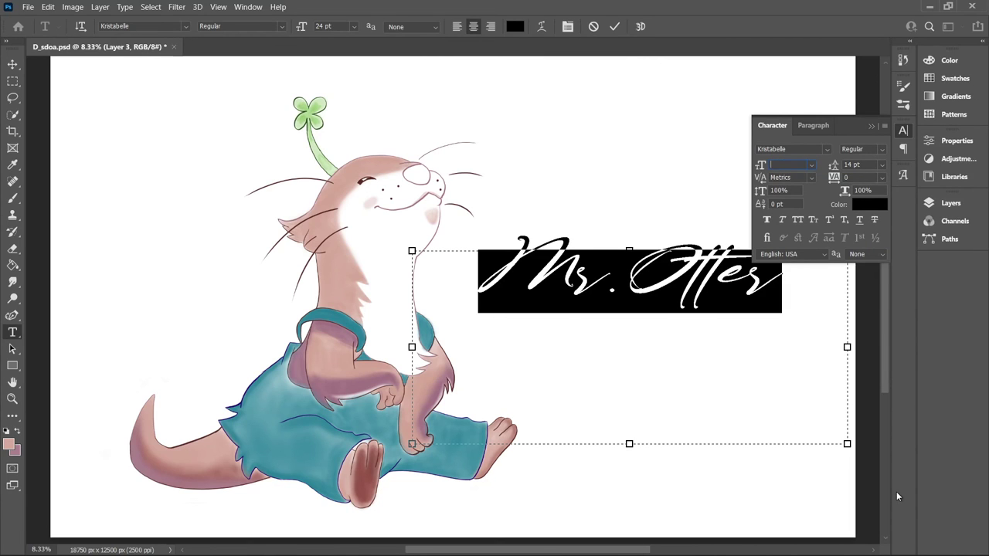
pyautogui.write('28')
pyautogui.press('Return')
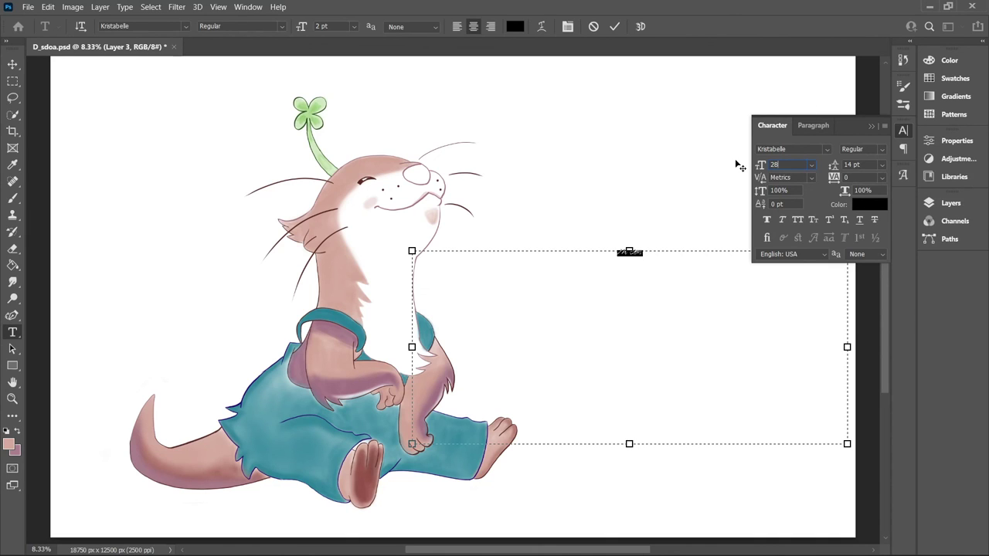
pyautogui.press('Return')
pyautogui.click(612, 284)
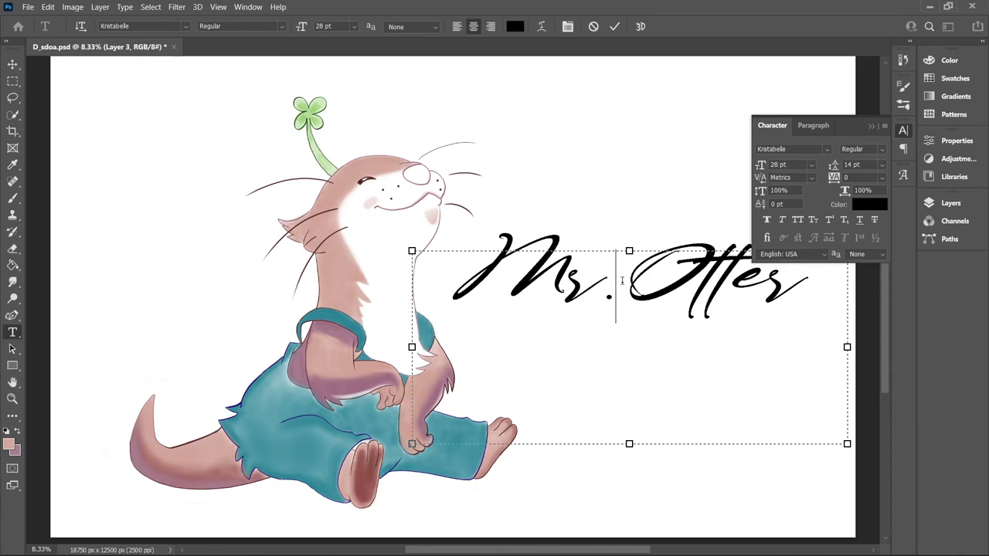
pyautogui.click(873, 128)
pyautogui.moveTo(629, 444); pyautogui.dragTo(628, 326)
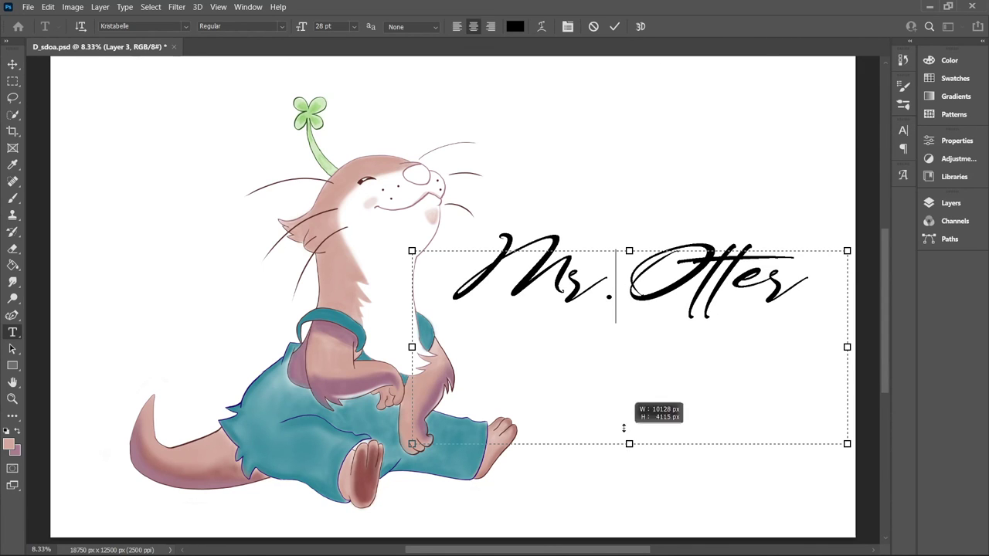
pyautogui.moveTo(769, 276); pyautogui.dragTo(808, 278)
pyautogui.hotkey('ctrl', 'a')
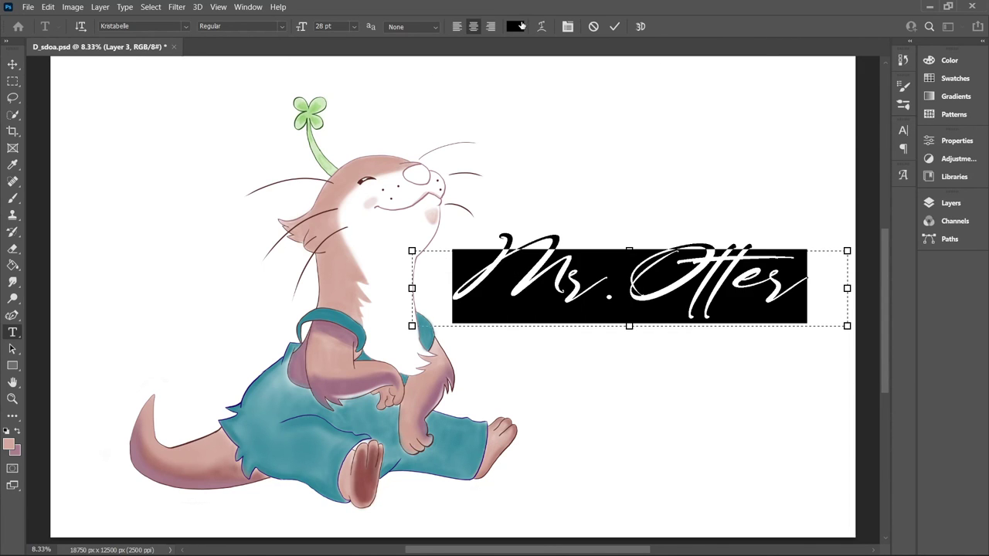
# Step: Change the Mr. Otter text colour to bright cyan (1ce3f5)
pyautogui.click(519, 26)
pyautogui.moveTo(804, 375); pyautogui.dragTo(803, 287)
pyautogui.click(774, 226)
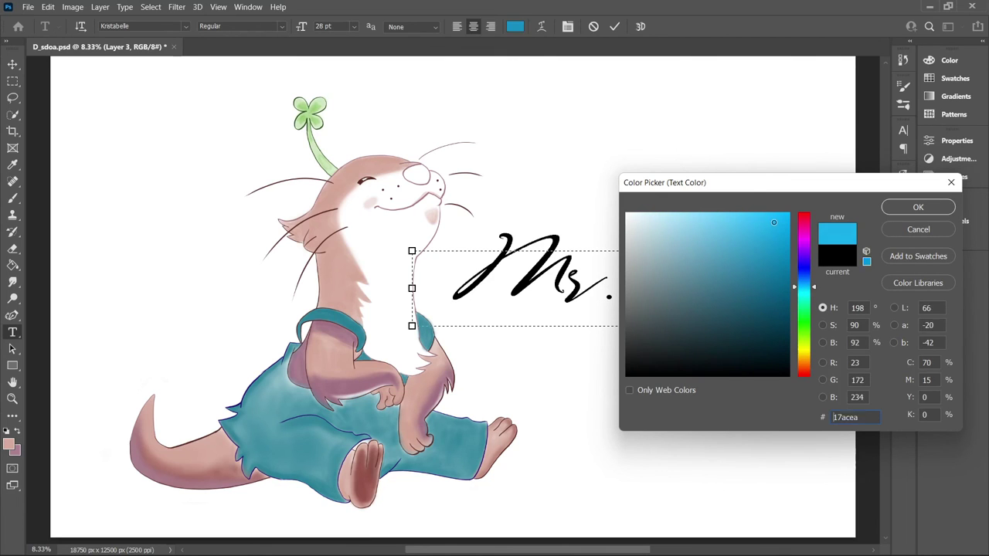
pyautogui.moveTo(773, 208)
pyautogui.mouseDown()
pyautogui.moveTo(713, 279)
pyautogui.moveTo(767, 226)
pyautogui.mouseUp()
pyautogui.moveTo(804, 287); pyautogui.dragTo(804, 294)
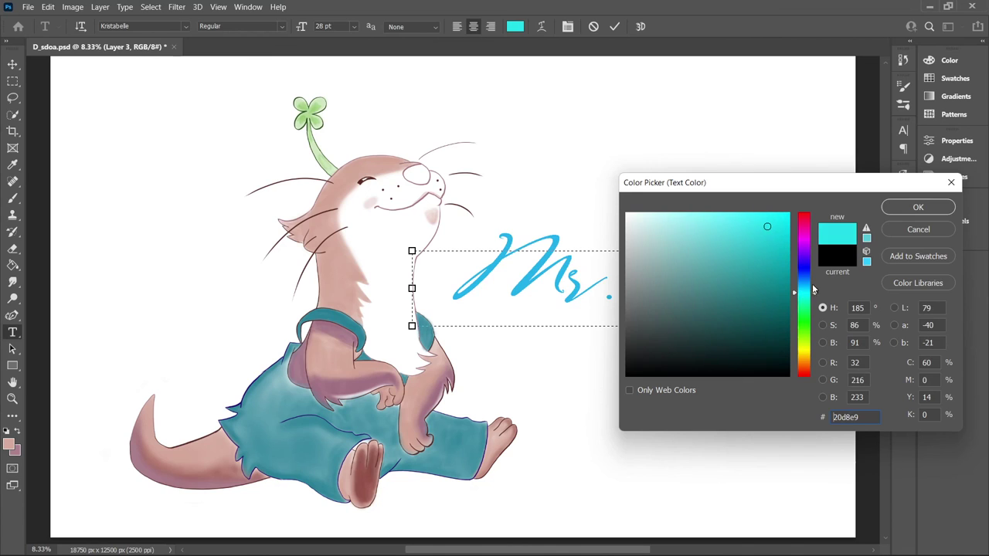
pyautogui.moveTo(735, 243); pyautogui.dragTo(777, 215)
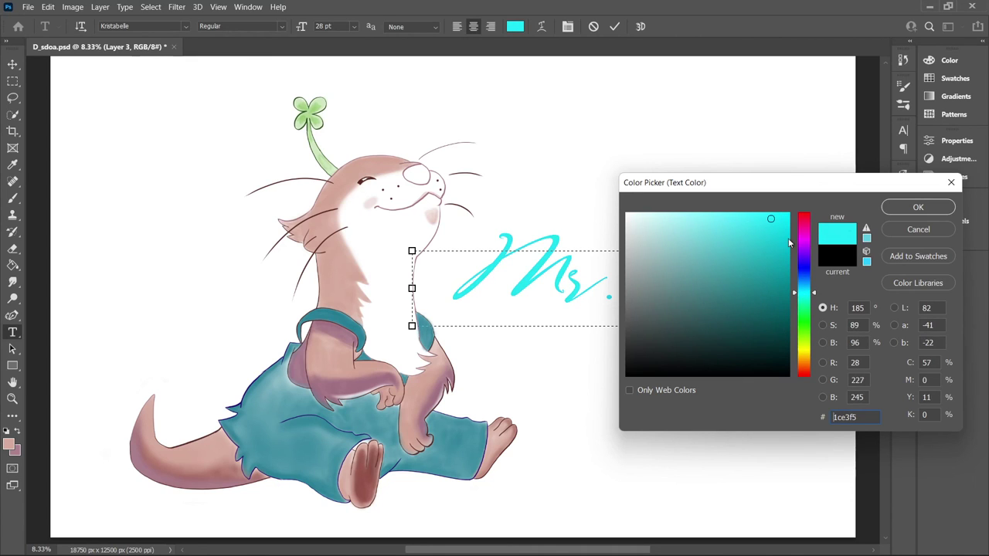
pyautogui.press('Return')
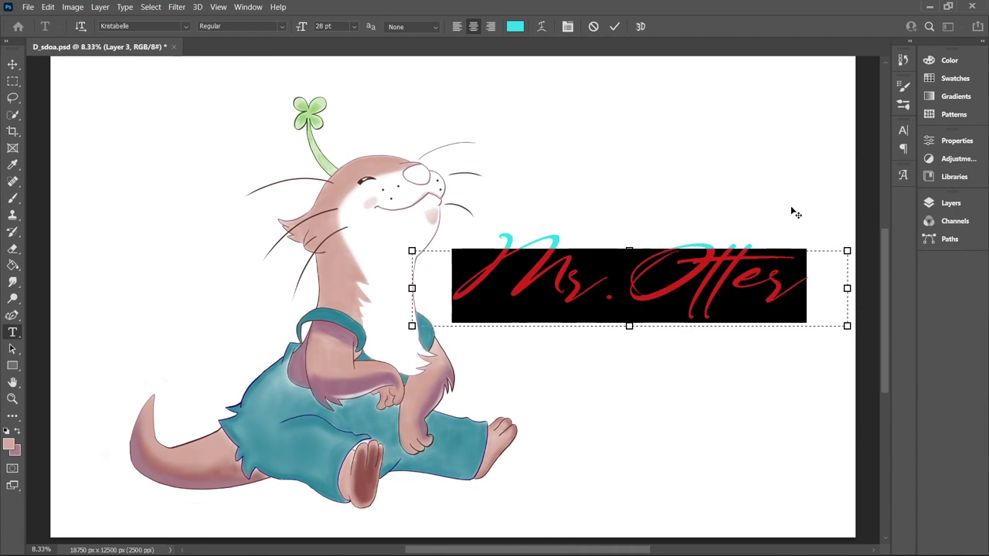
# Step: Commit the cyan title text and bring up the Layers panel
pyautogui.click(634, 191)
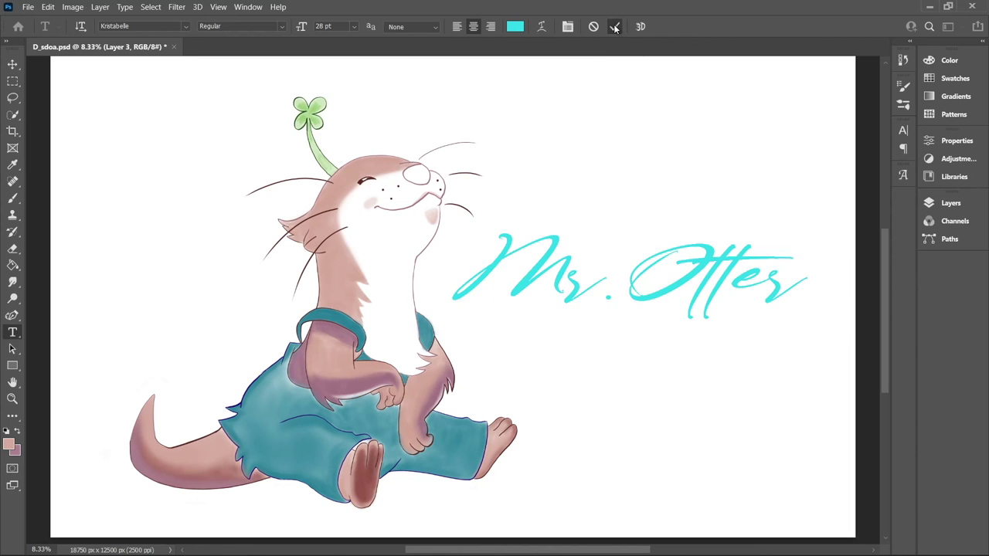
pyautogui.click(647, 279)
pyautogui.click(949, 61)
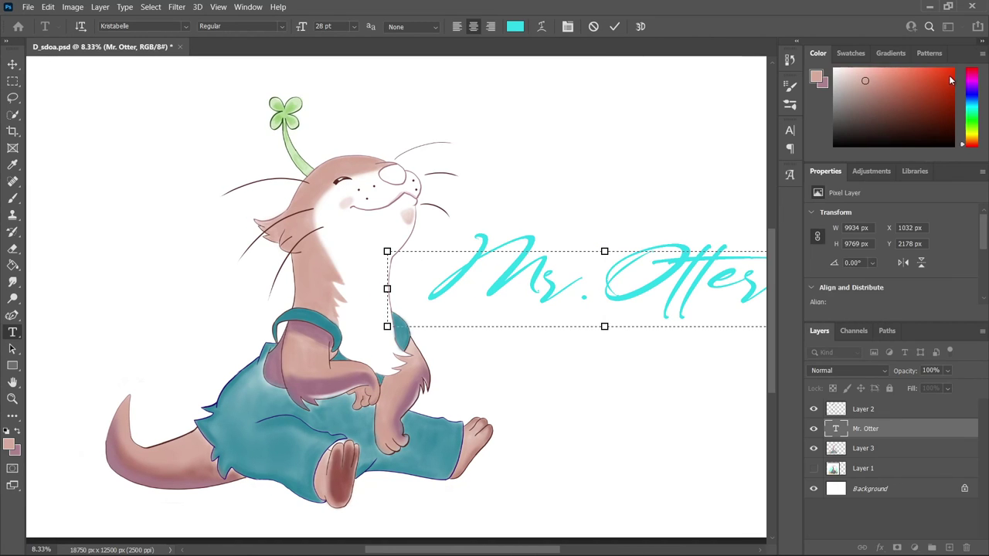
pyautogui.click(885, 429)
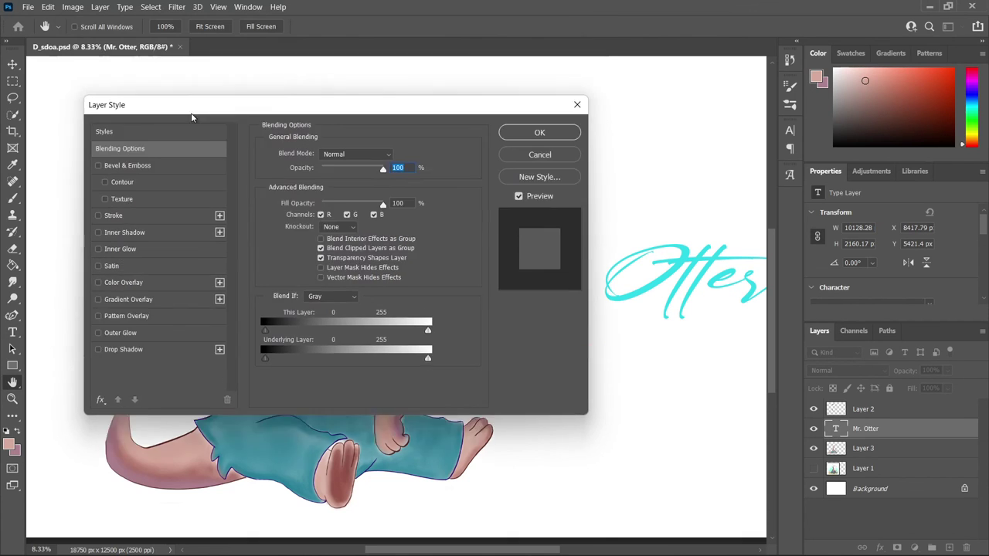
# Step: Apply Bevel & Emboss to the title without a stroke, then zoom back in on the artwork
pyautogui.moveTo(155, 25); pyautogui.dragTo(264, 303)
pyautogui.click(198, 365)
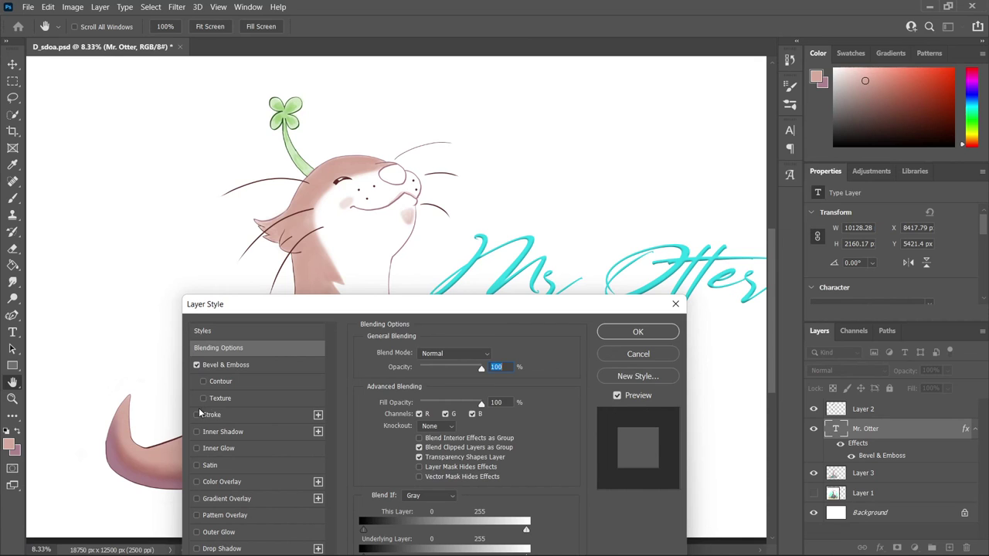
pyautogui.click(202, 415)
pyautogui.press('Return')
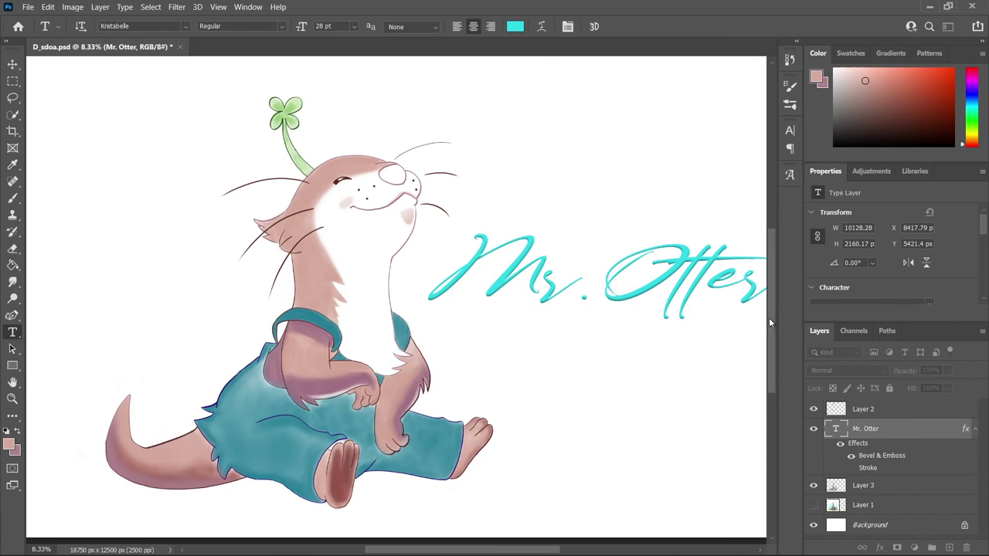
pyautogui.scroll(-1, 526, 468)
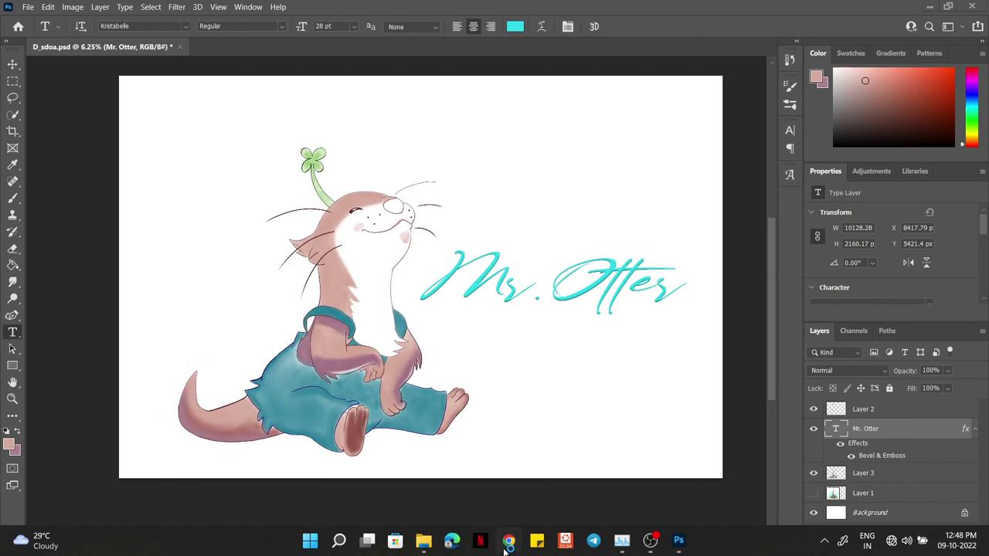
pyautogui.click(508, 540)
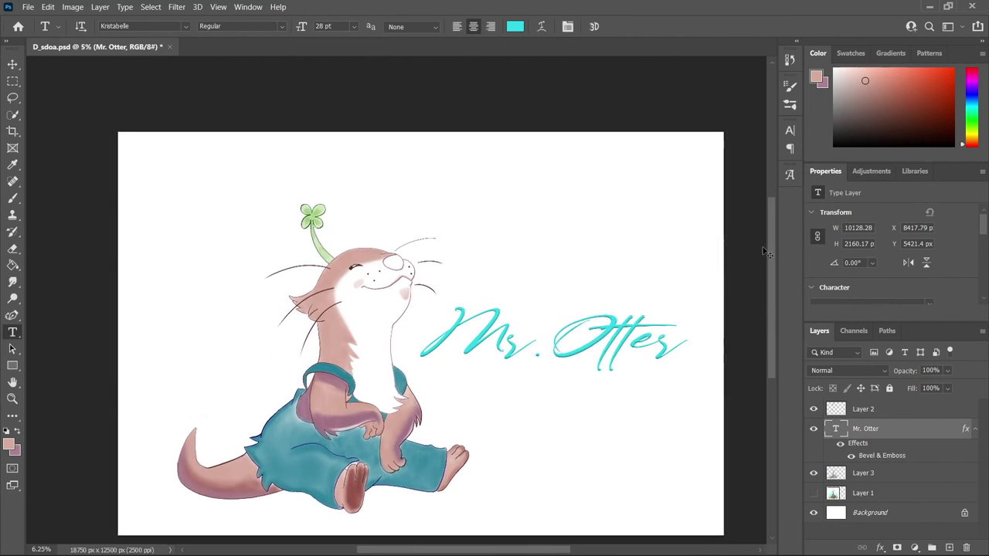
pyautogui.hotkey('ctrl', '+')
pyautogui.click(983, 42)
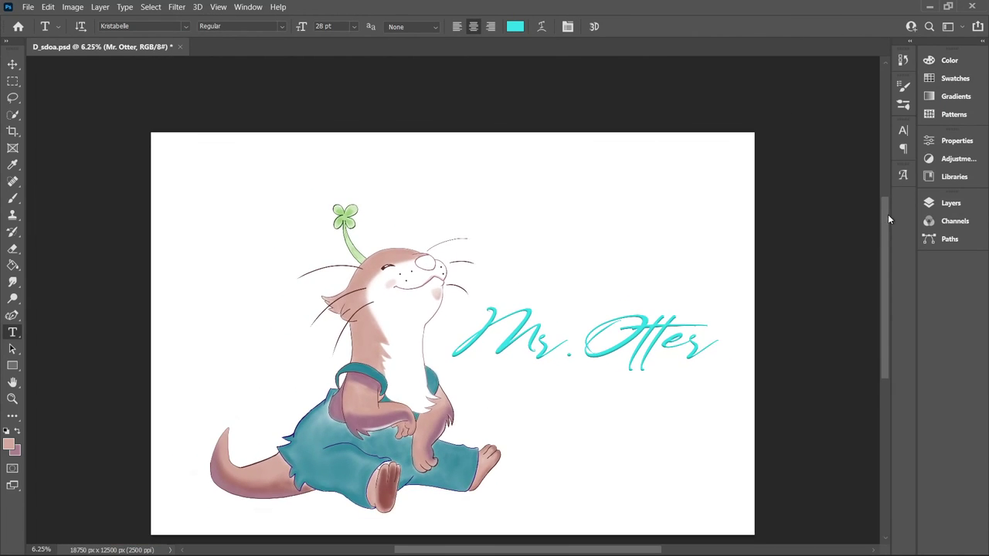